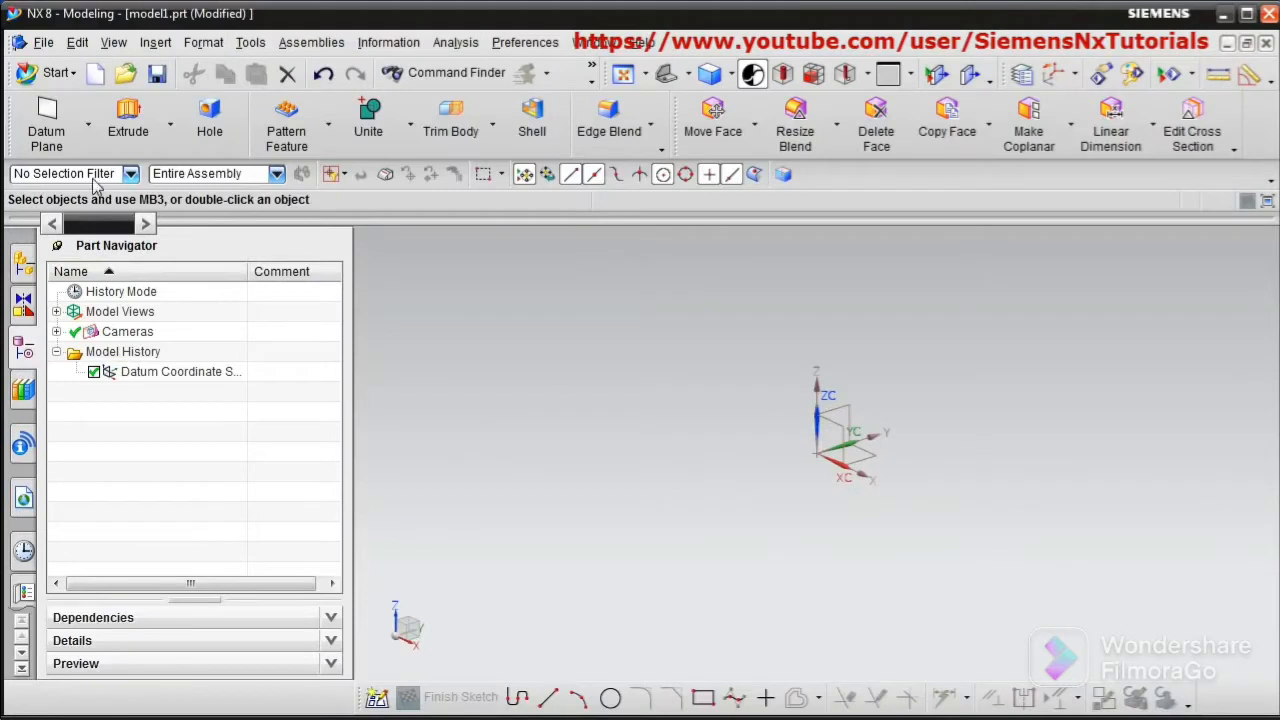
# Create a sketch on the XY plane in the sketch task environment
pyautogui.click(158, 44)
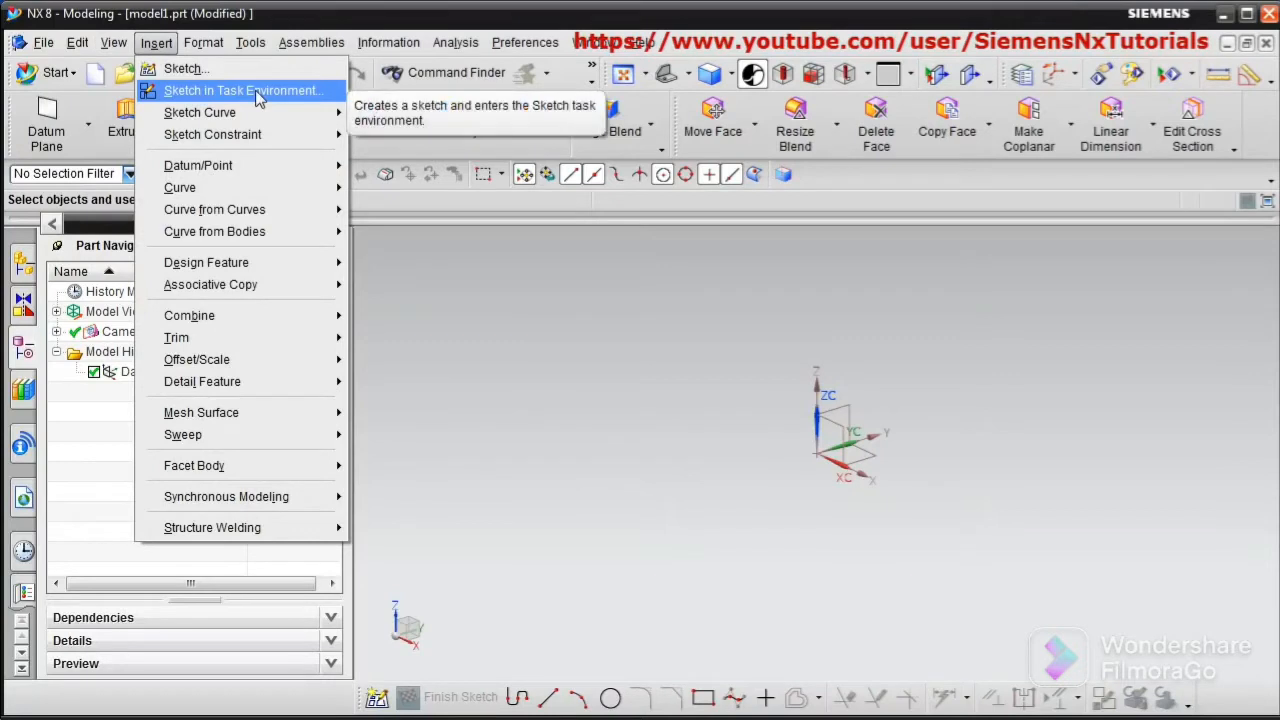
pyautogui.click(235, 91)
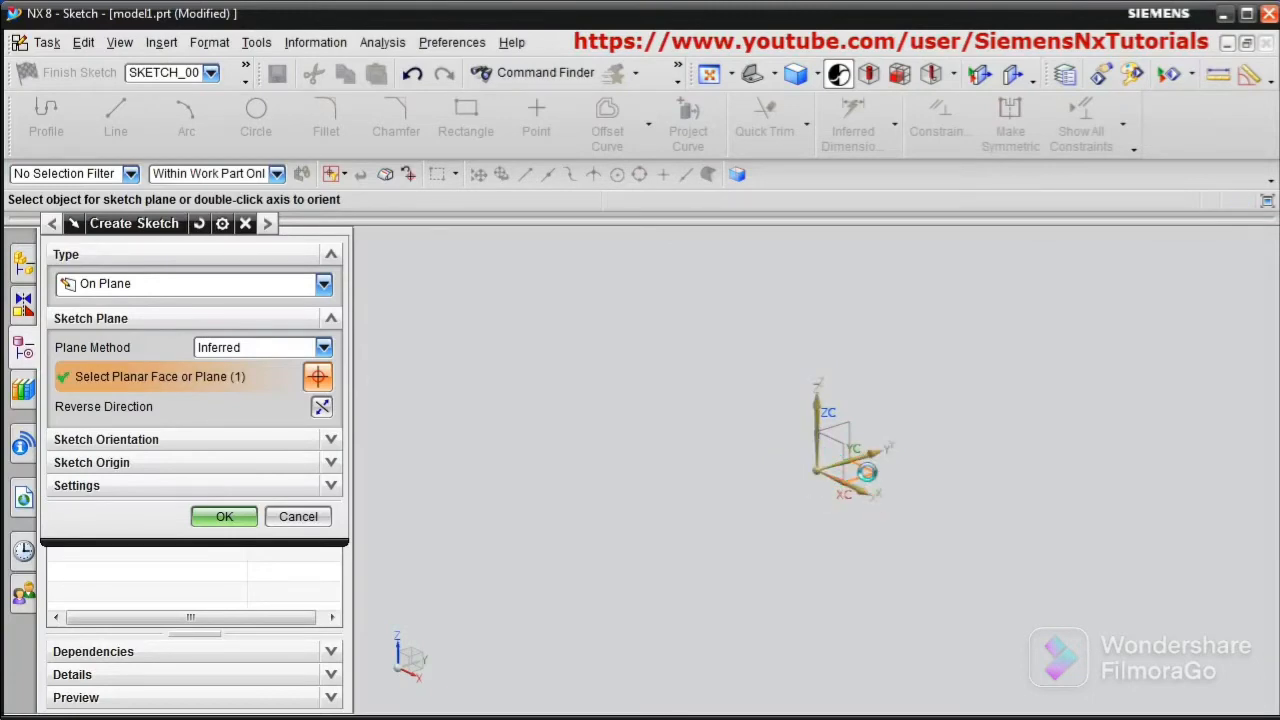
pyautogui.click(862, 476)
pyautogui.click(226, 517)
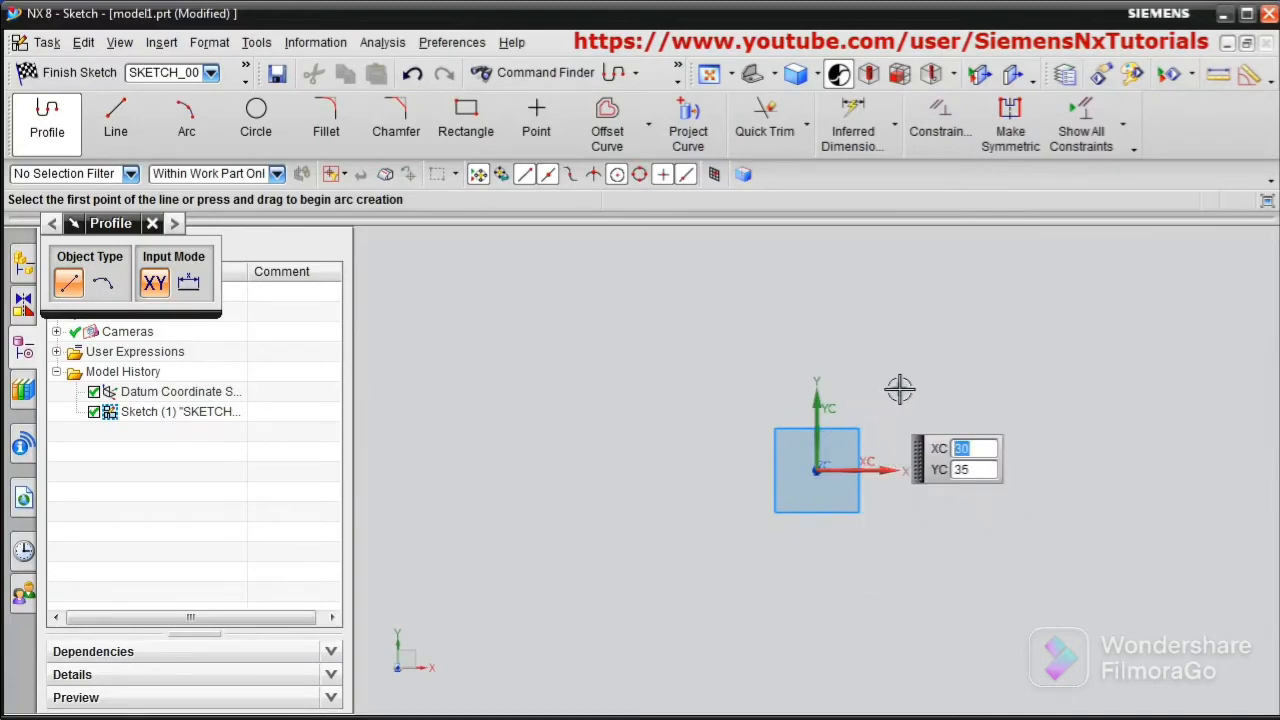
# Using Profile with length and angle input, draw a 130 mm horizontal line from the origin and a 90 mm vertical line up from its end
pyautogui.moveTo(900, 390)
pyautogui.keyDown('shift'); pyautogui.mouseDown(button='middle')
pyautogui.moveTo(898, 430)
pyautogui.moveTo(650, 556)
pyautogui.mouseUp(button='middle'); pyautogui.keyUp('shift')
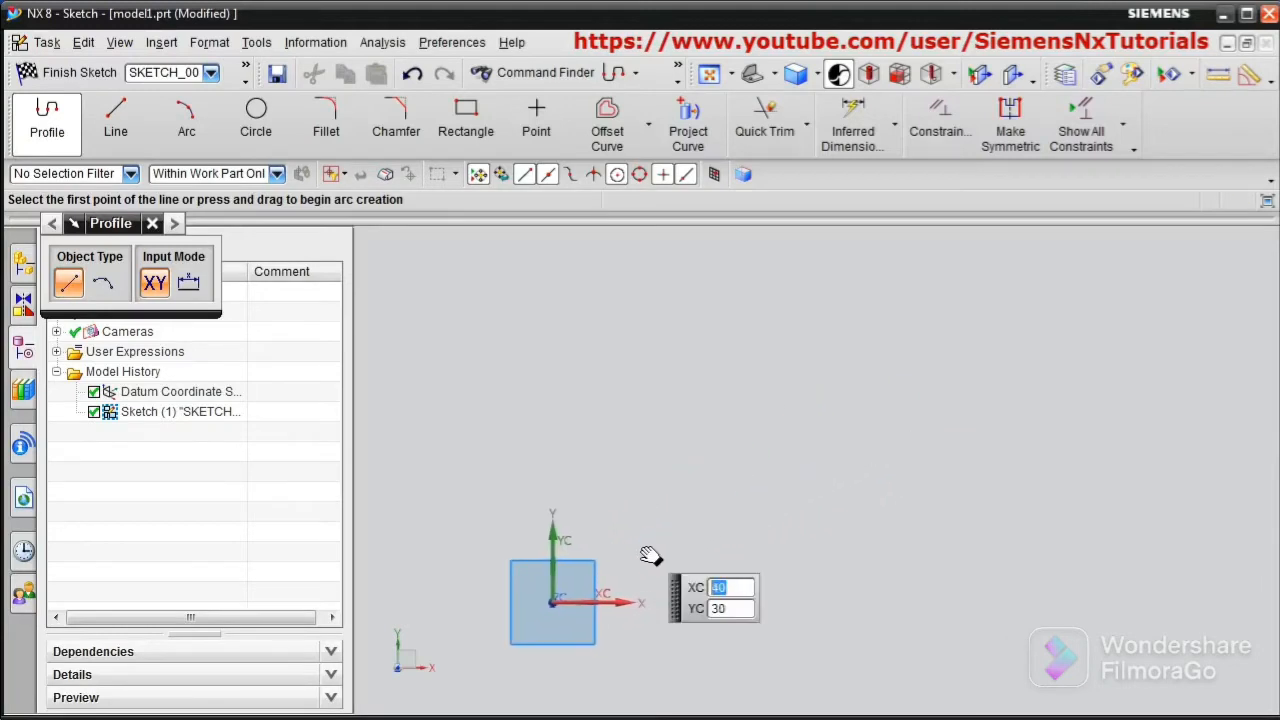
pyautogui.click(188, 285)
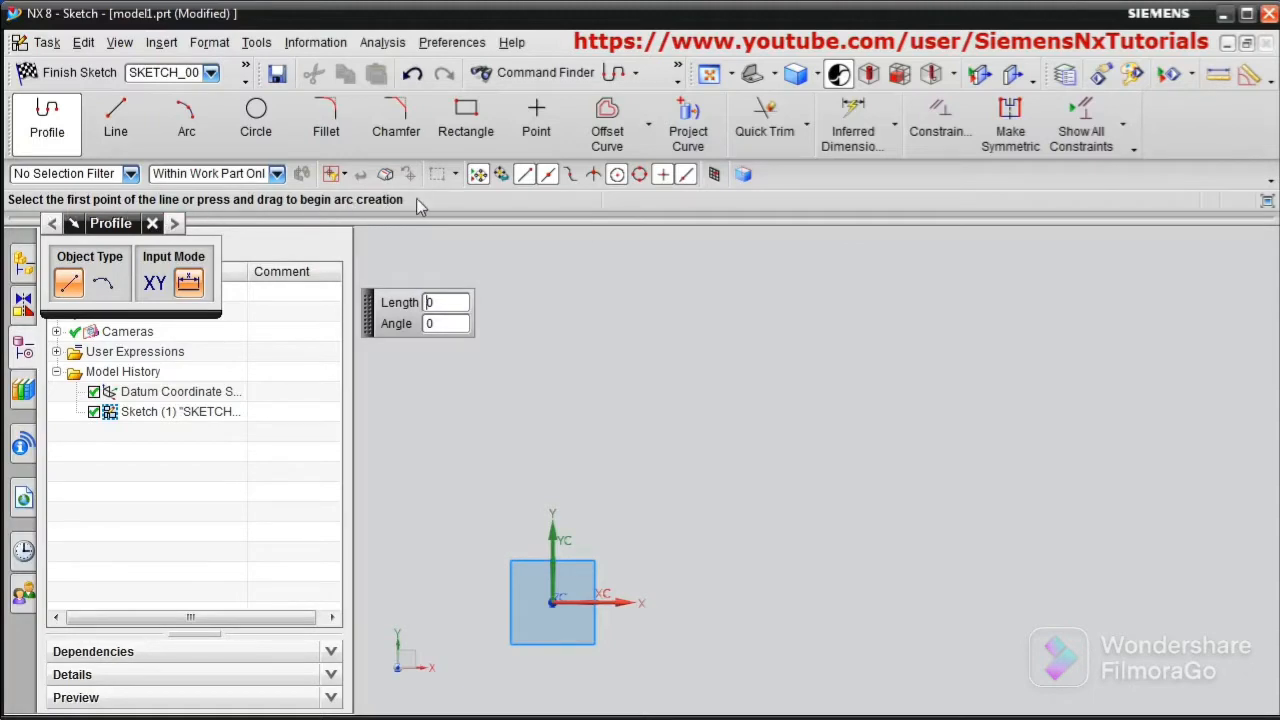
pyautogui.click(552, 600)
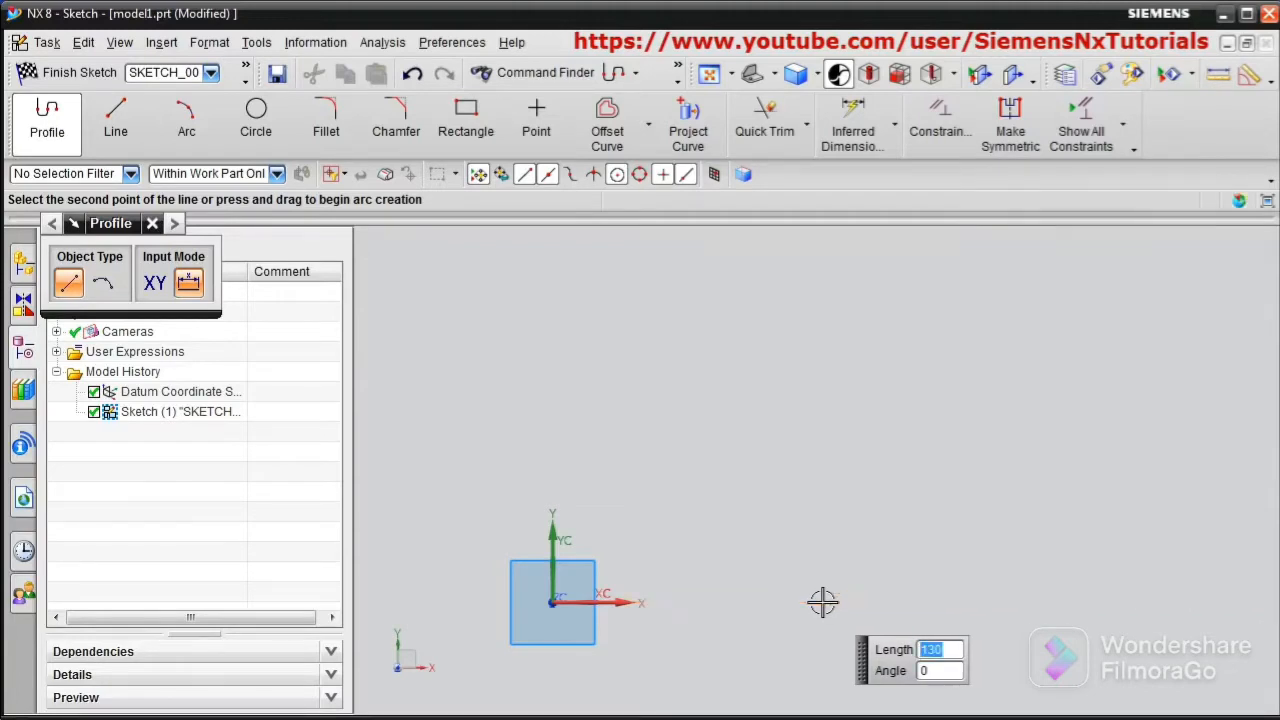
pyautogui.click(822, 601)
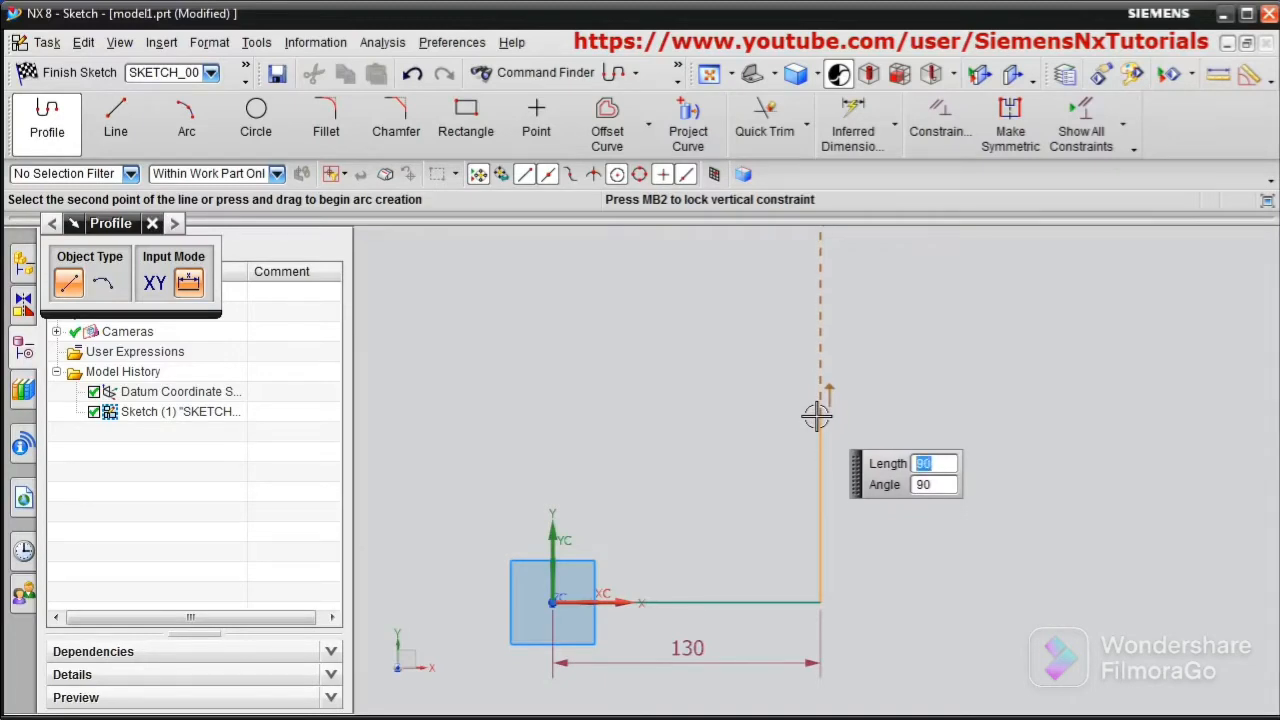
pyautogui.click(818, 416)
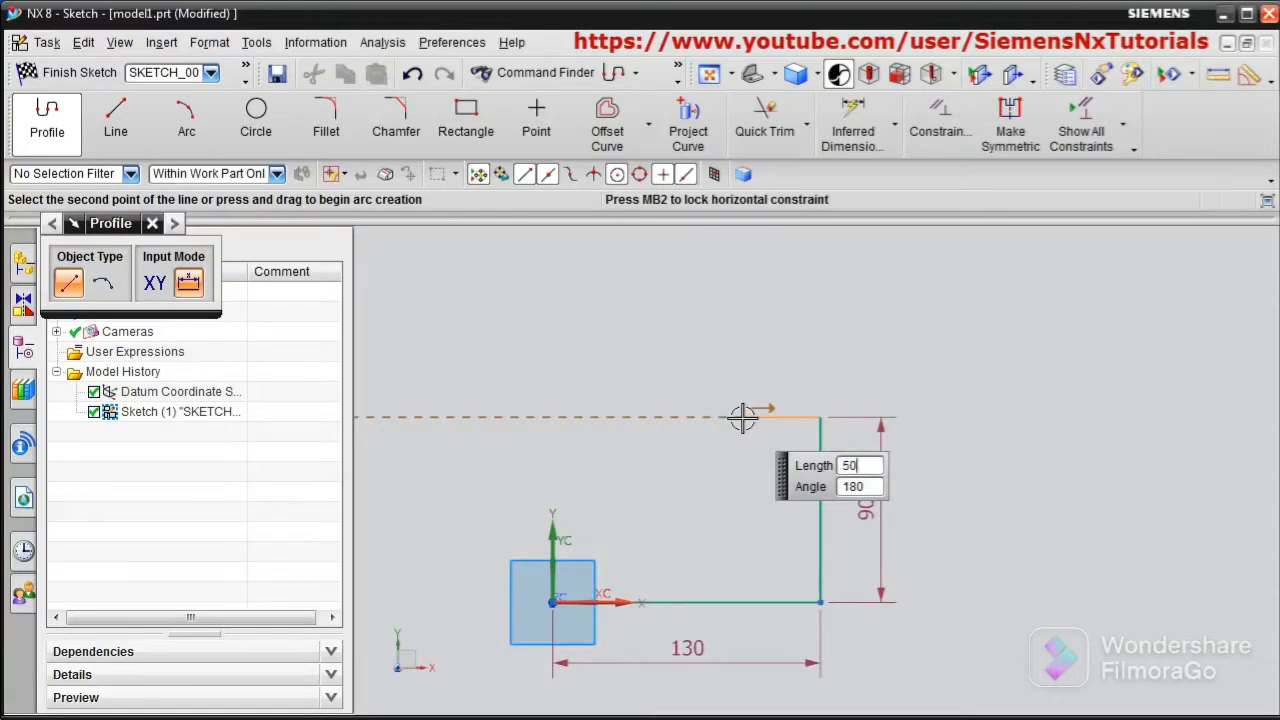
# Continue the stepped profile with a 50 mm line at 180°, a 40 mm line at 270° and a 45 mm line at 180°
pyautogui.press('Tab')
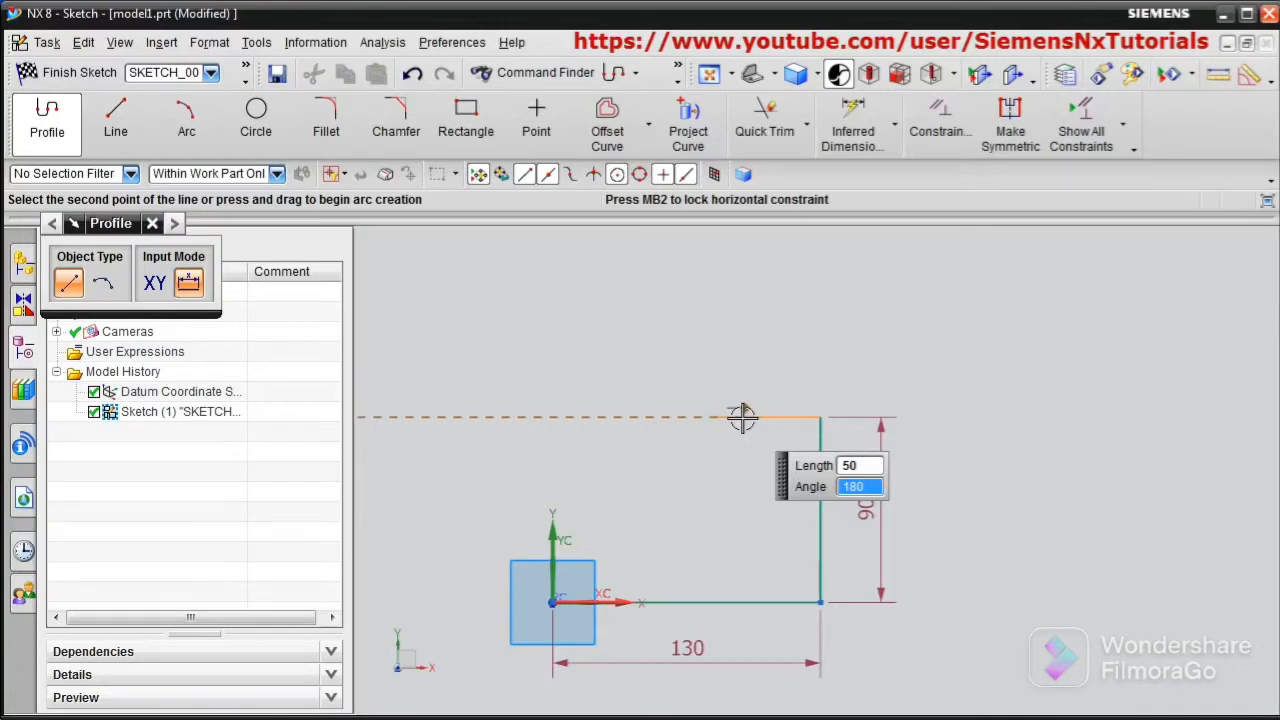
pyautogui.press('Return')
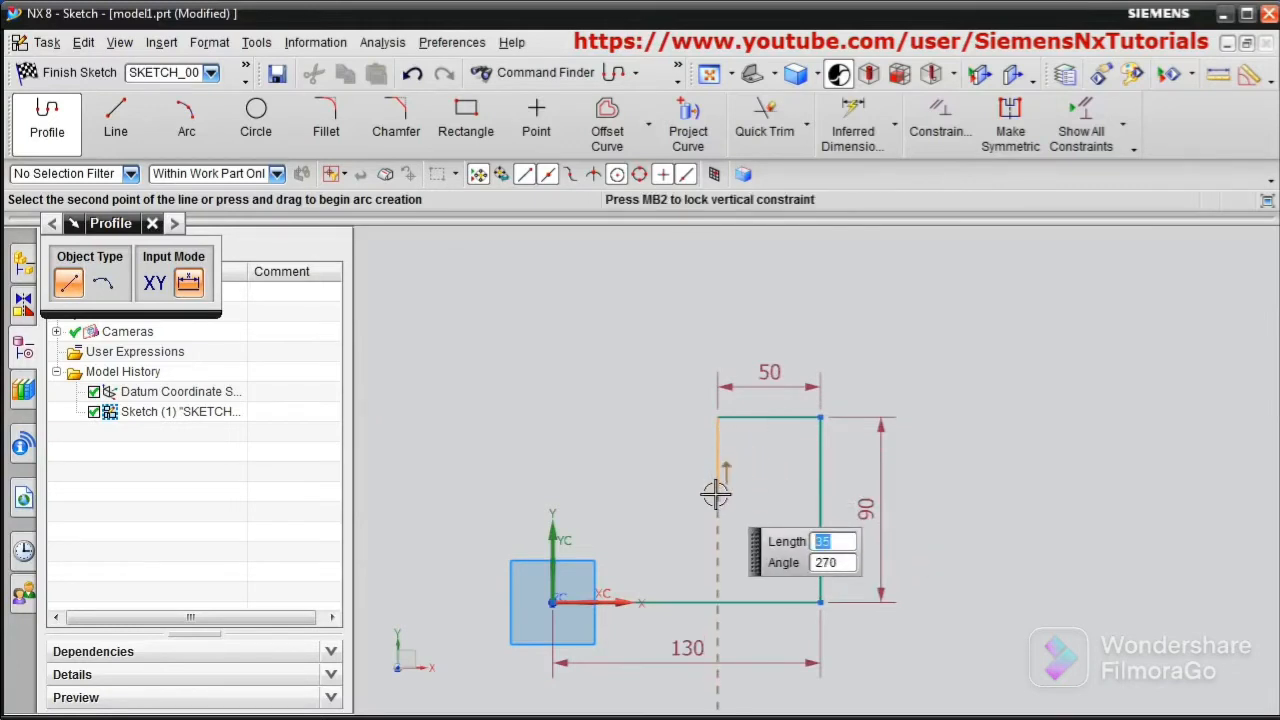
pyautogui.press('Tab')
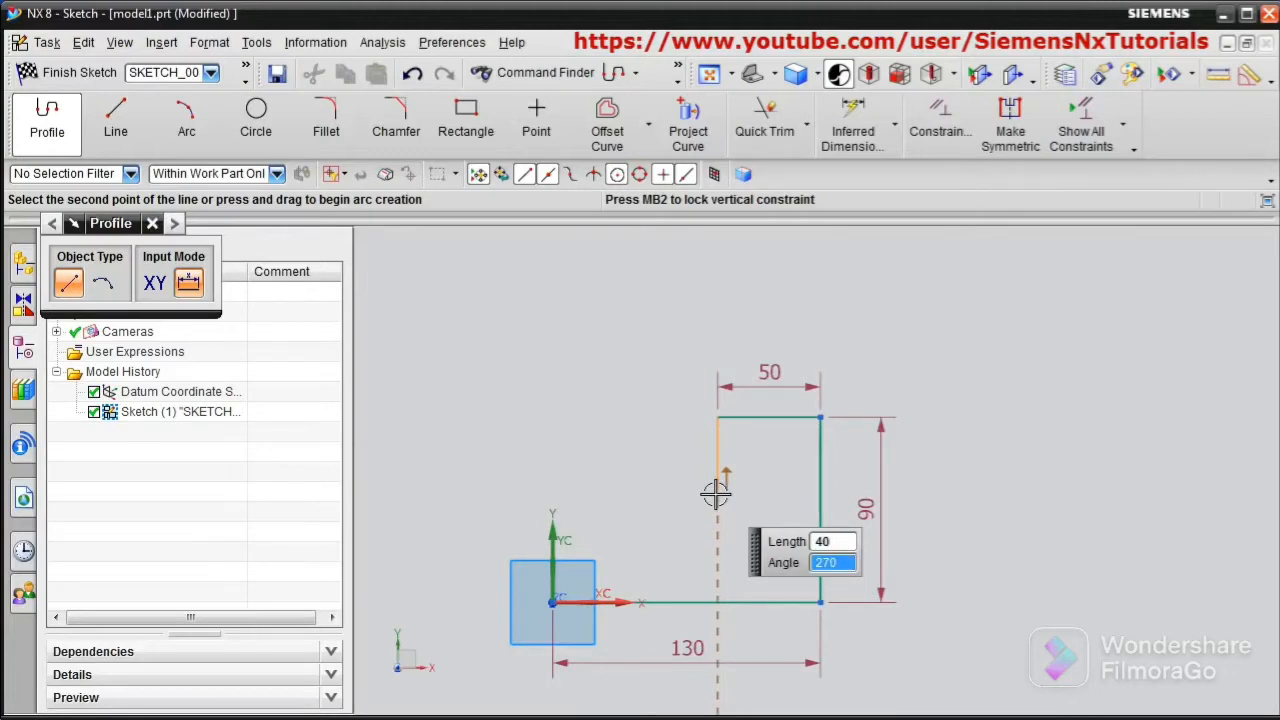
pyautogui.press('Return')
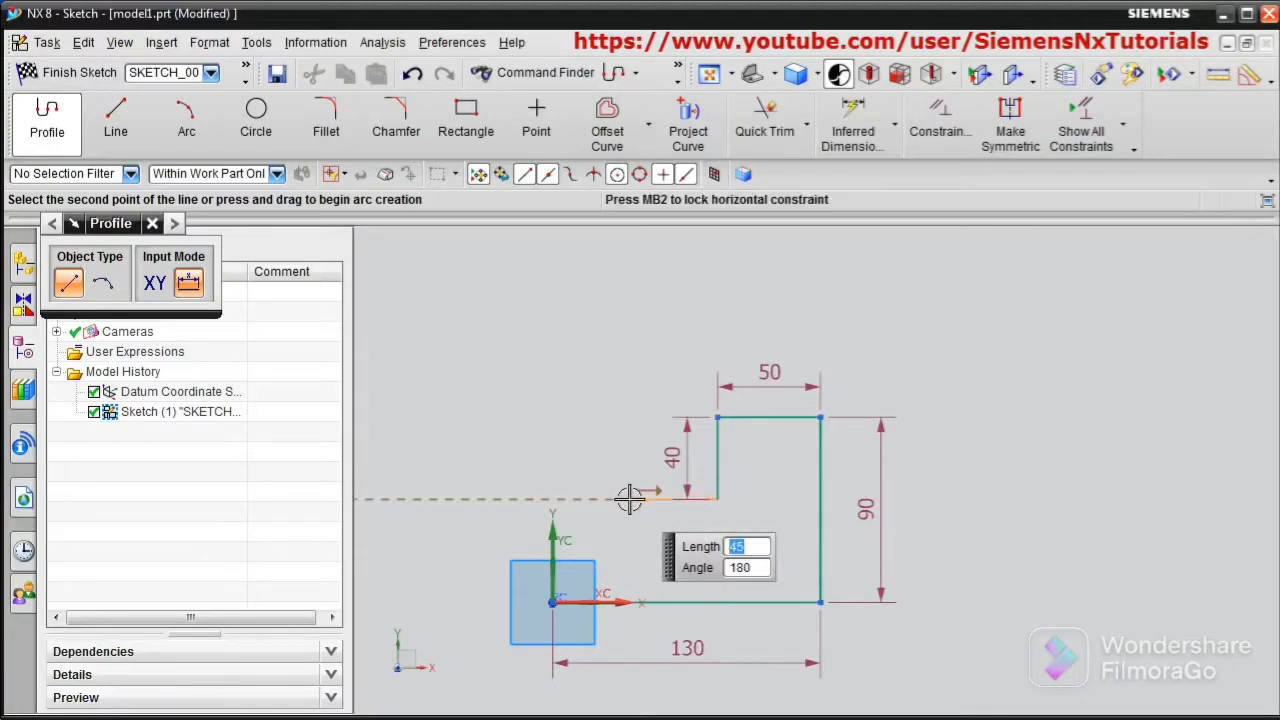
pyautogui.press('Return')
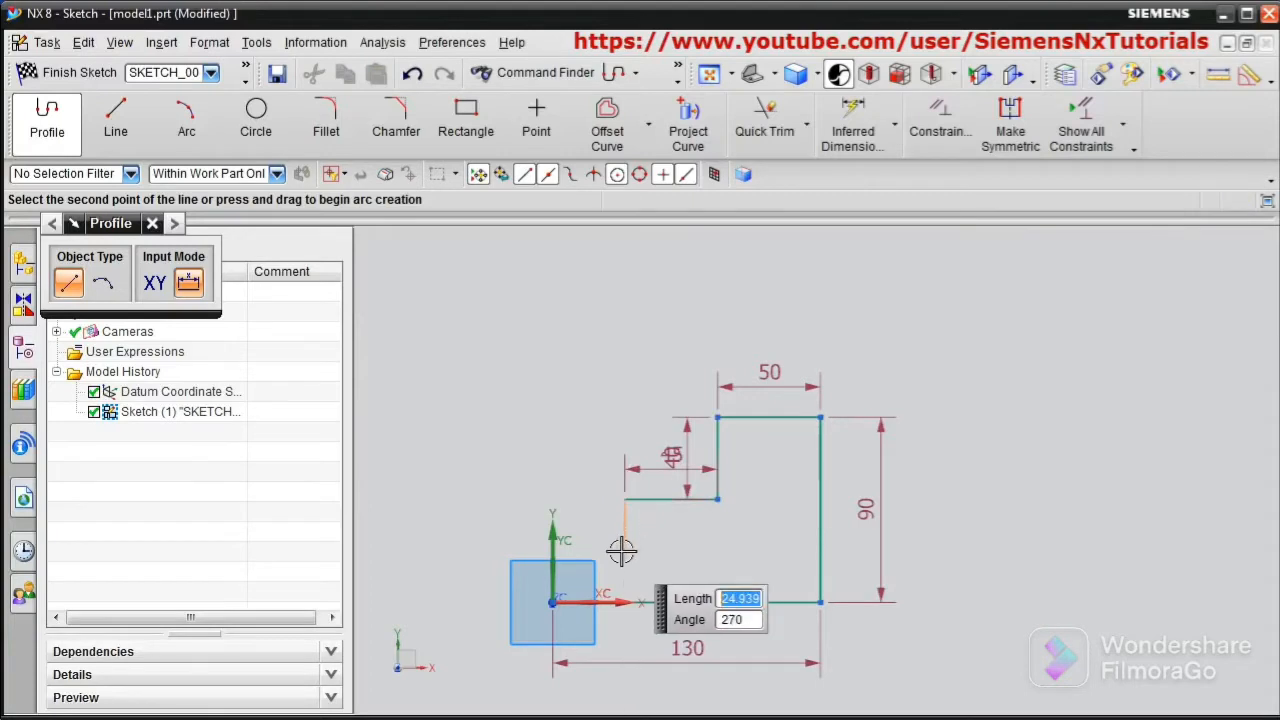
# Finish the stepped profile with a 25 mm line at 270°, a 35 mm line at 180° and a closing line to the origin
pyautogui.write('25')
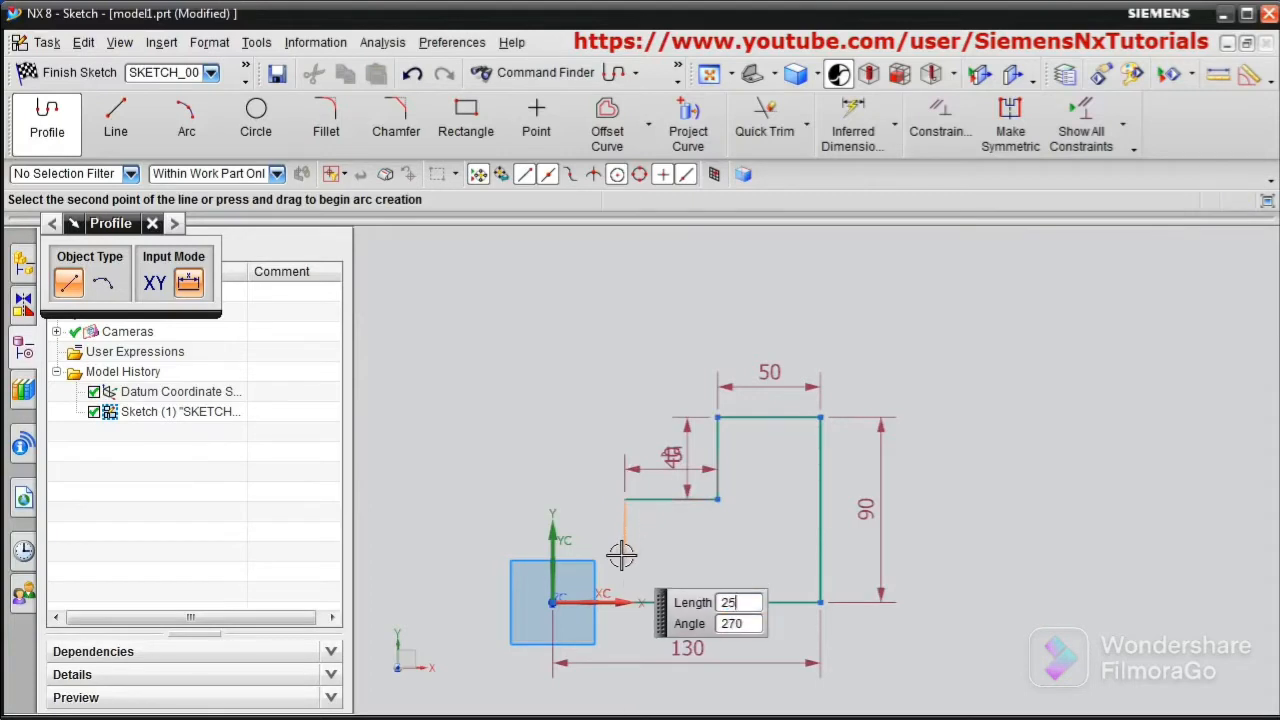
pyautogui.press('Tab')
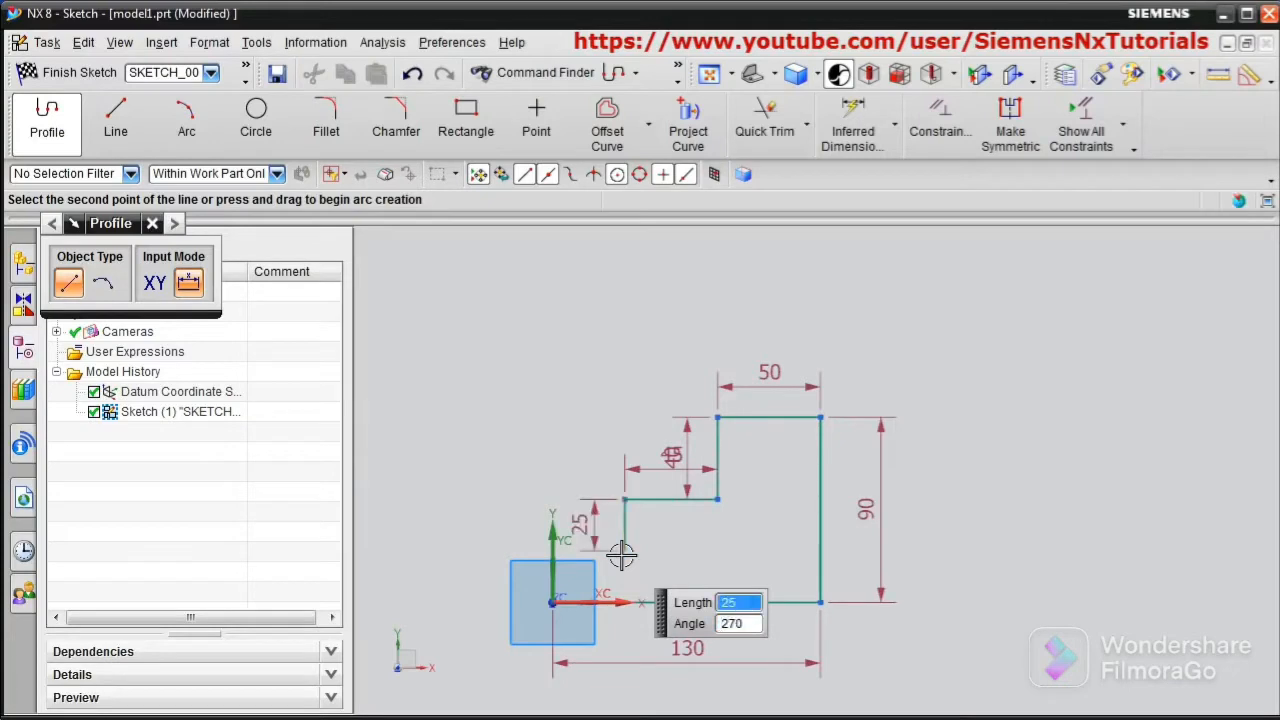
pyautogui.press('Return')
pyautogui.write('35')
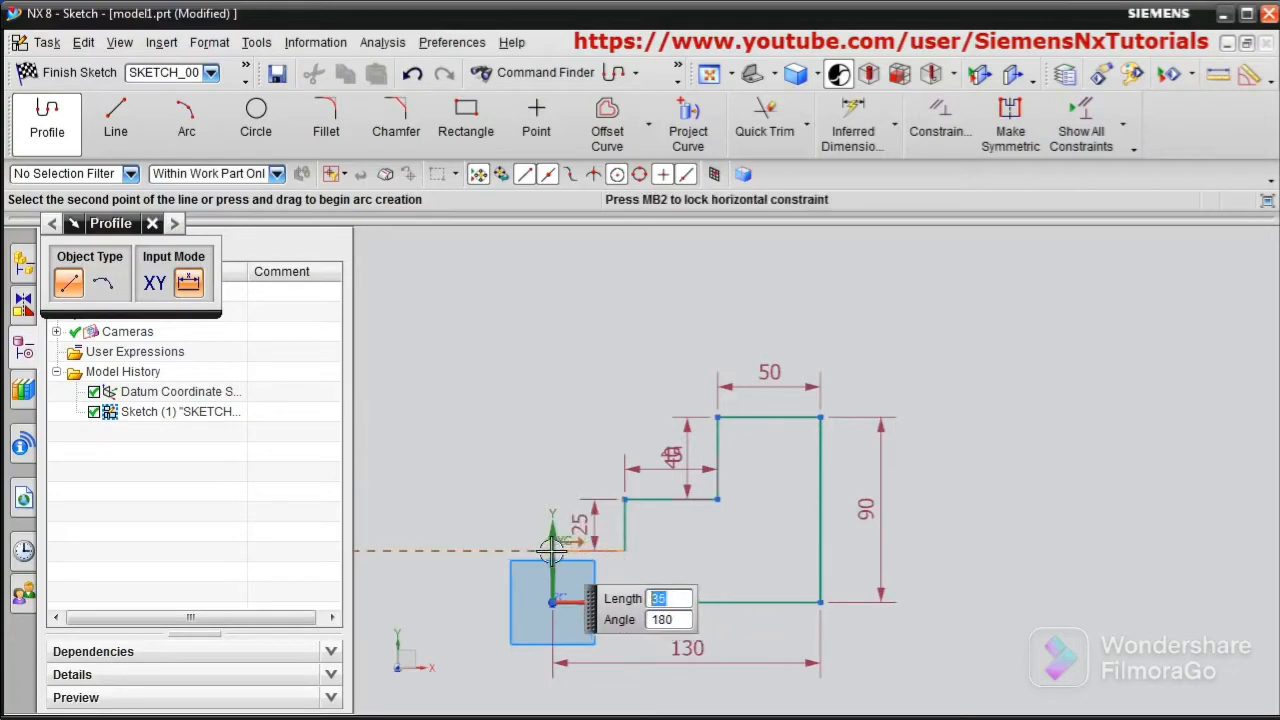
pyautogui.press('Return')
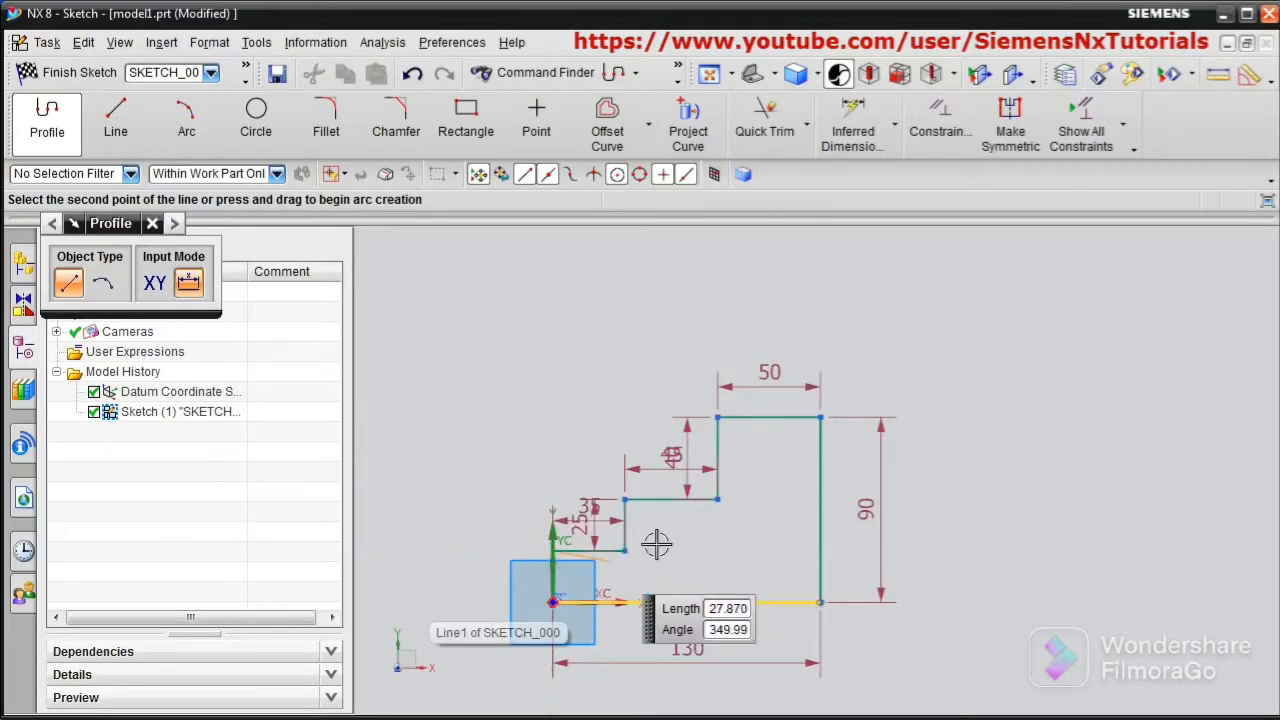
pyautogui.click(557, 605)
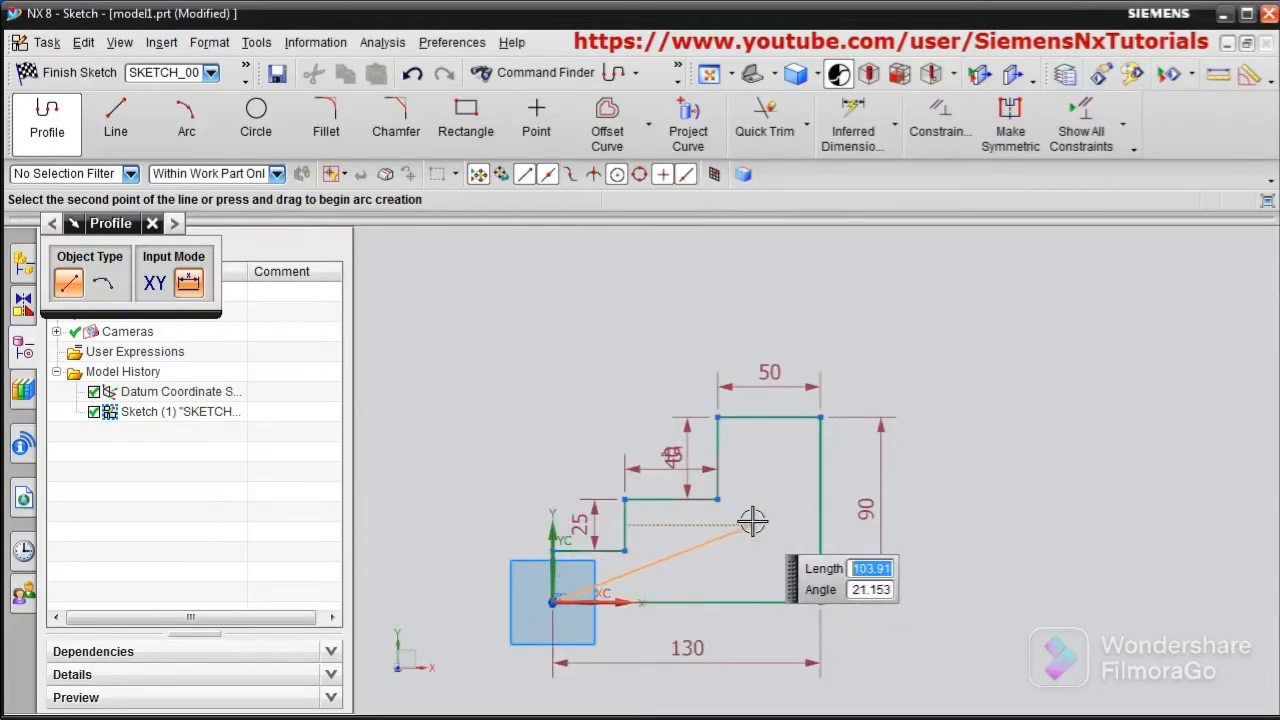
pyautogui.press('Escape')
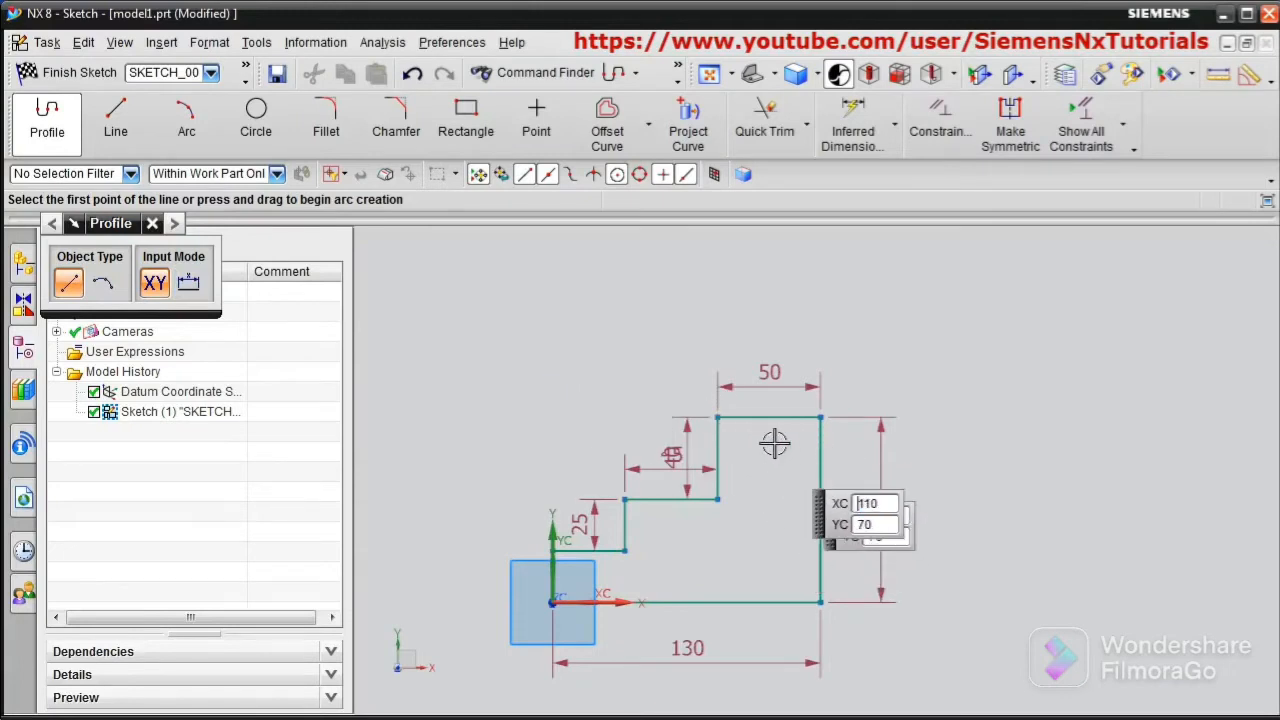
pyautogui.press('Escape')
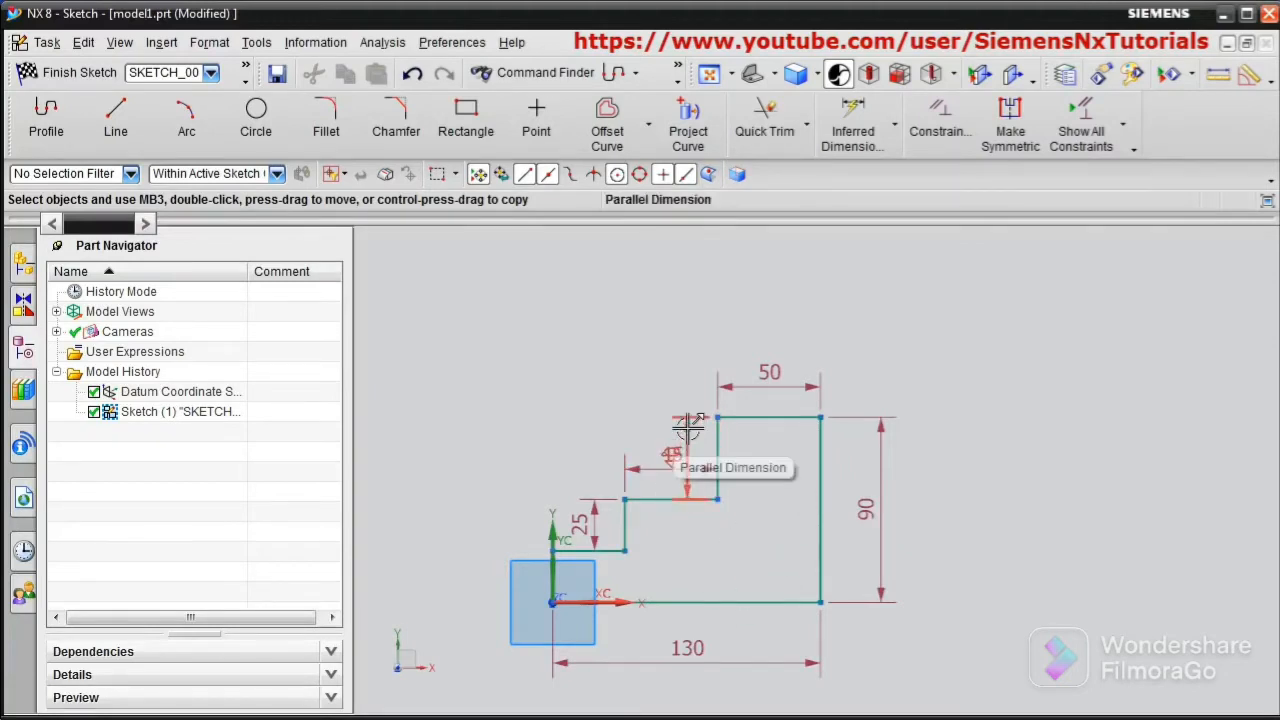
# Set the profile's base length to 150 mm and move the overlapping 40 mm and 90 mm dimensions into clear space
pyautogui.moveTo(676, 445); pyautogui.dragTo(767, 462)
pyautogui.doubleClick(691, 648)
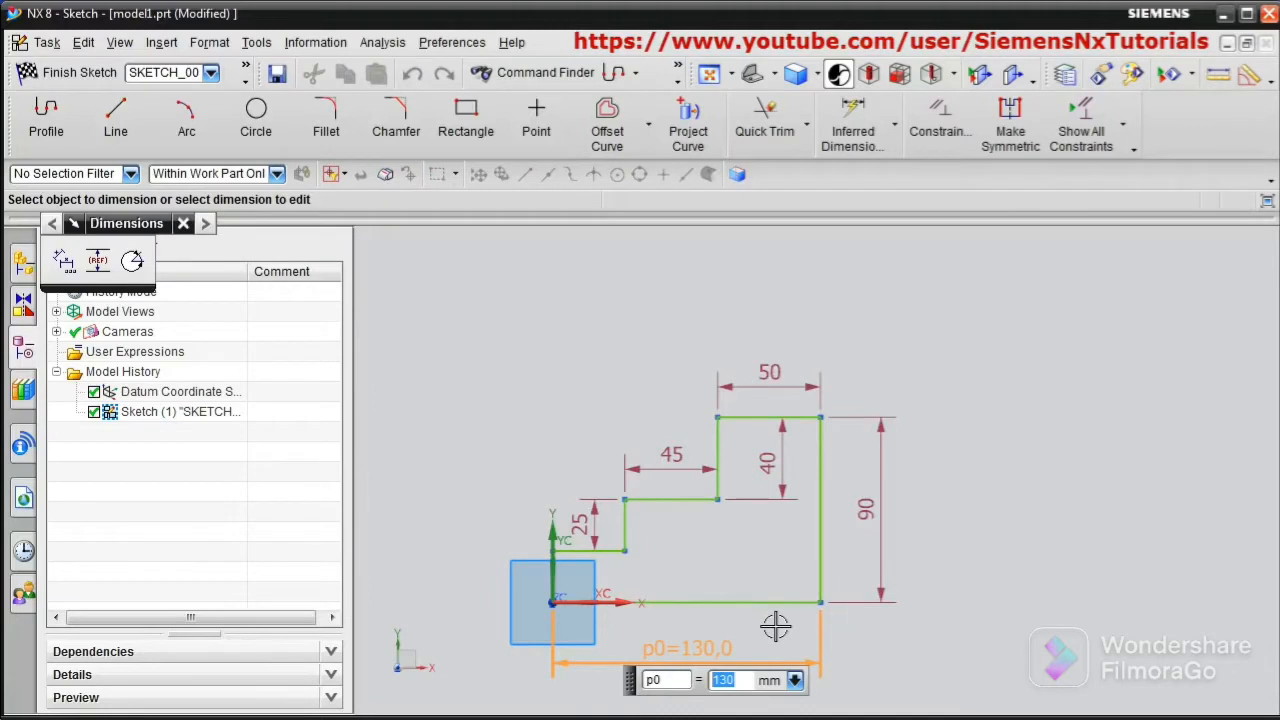
pyautogui.write('150')
pyautogui.press('Return')
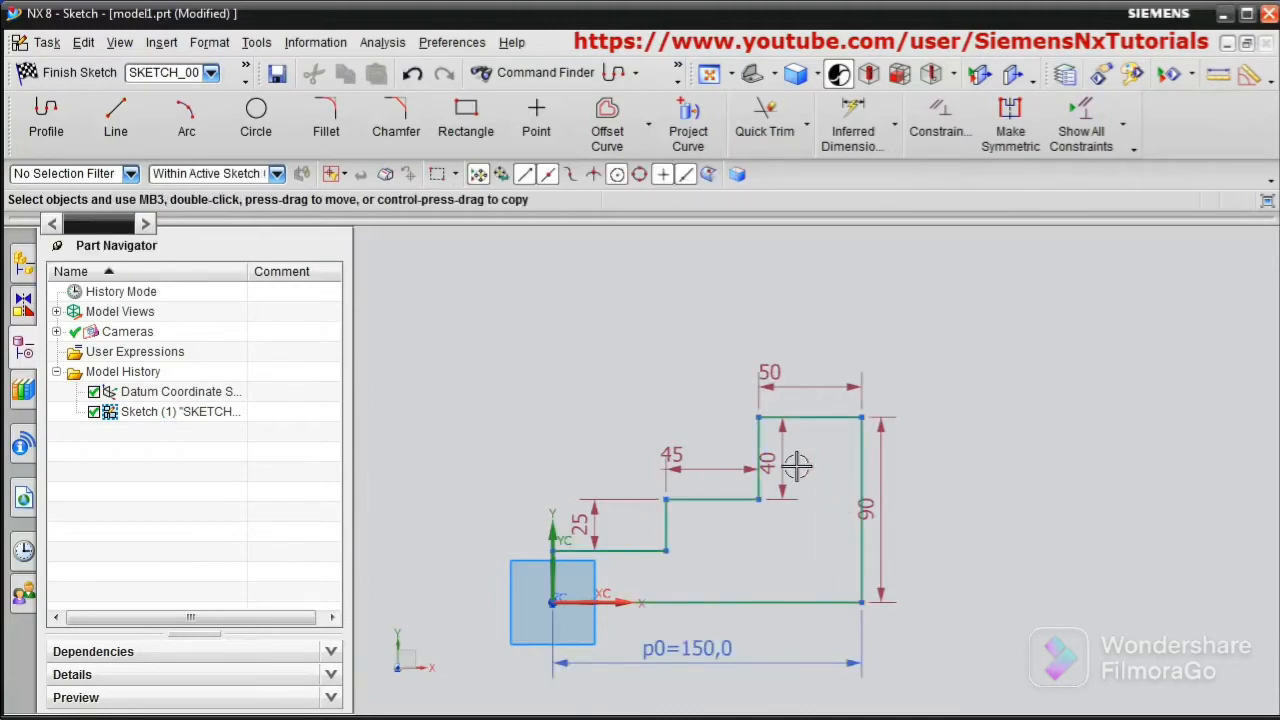
pyautogui.moveTo(871, 510); pyautogui.dragTo(897, 509)
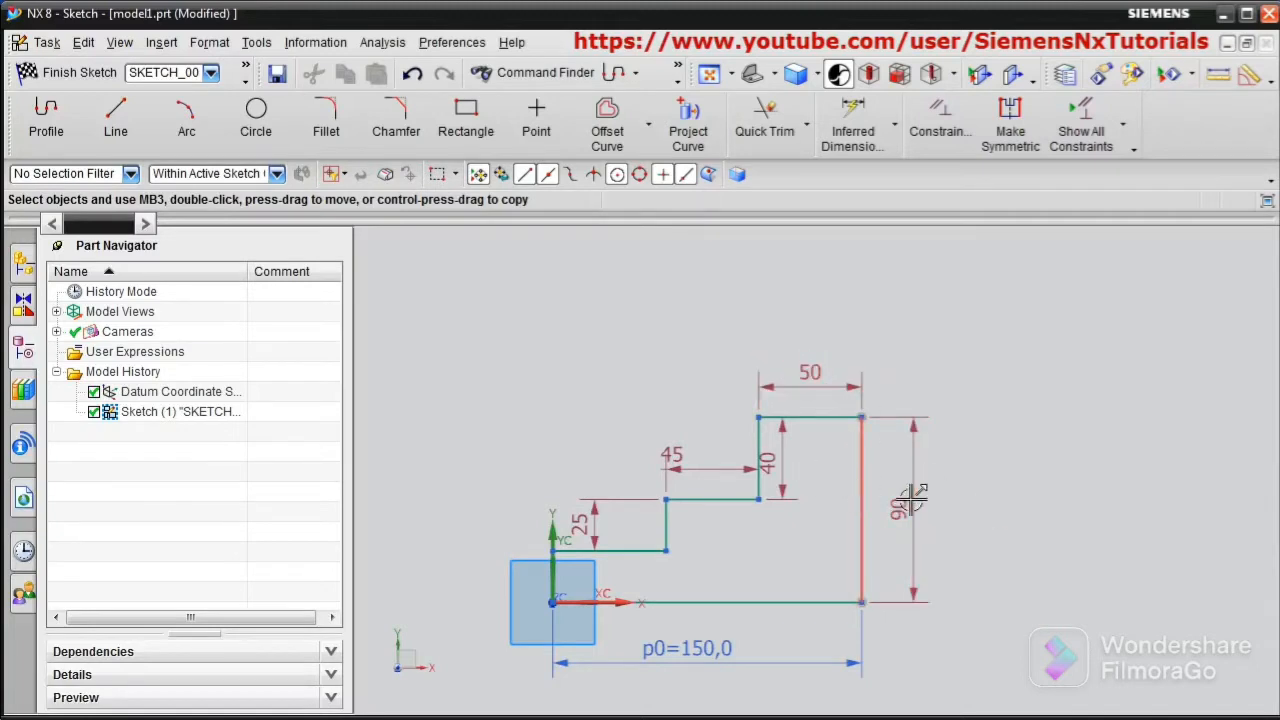
# Delete the entire stepped profile together with its dimensions
pyautogui.moveTo(470, 326)
pyautogui.mouseDown()
pyautogui.moveTo(934, 614)
pyautogui.moveTo(963, 682)
pyautogui.mouseUp()
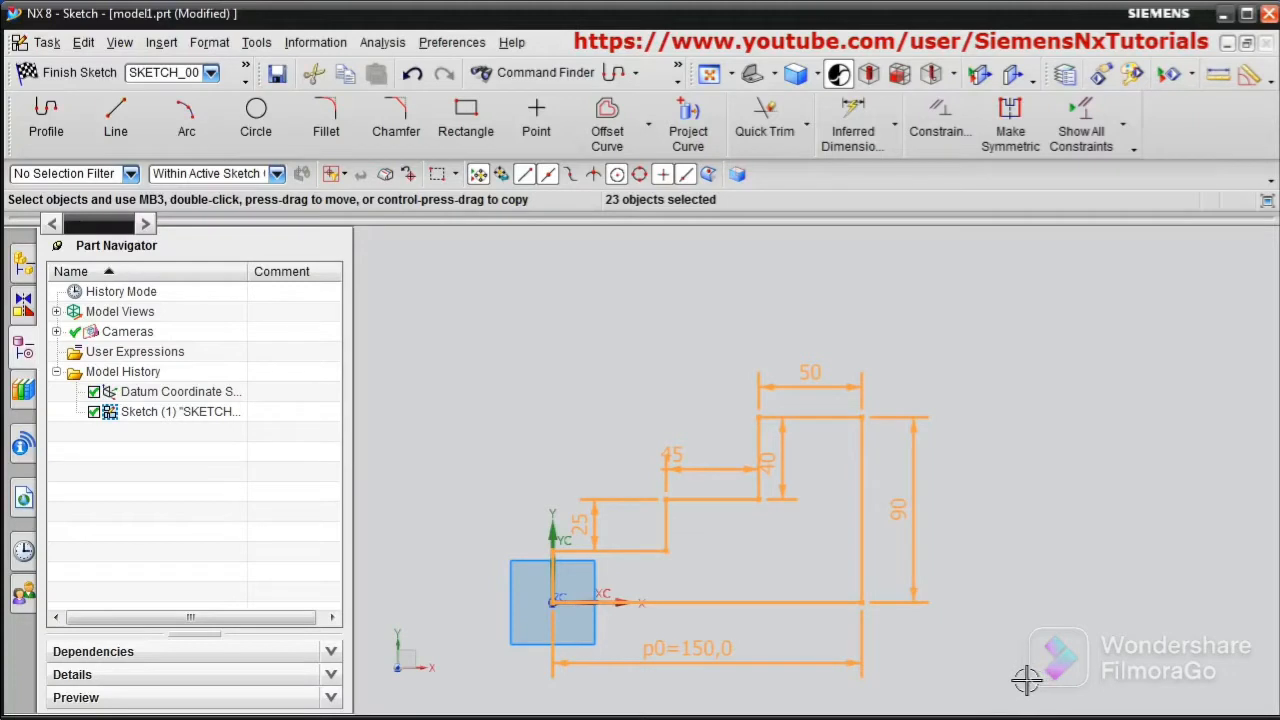
pyautogui.press('Delete')
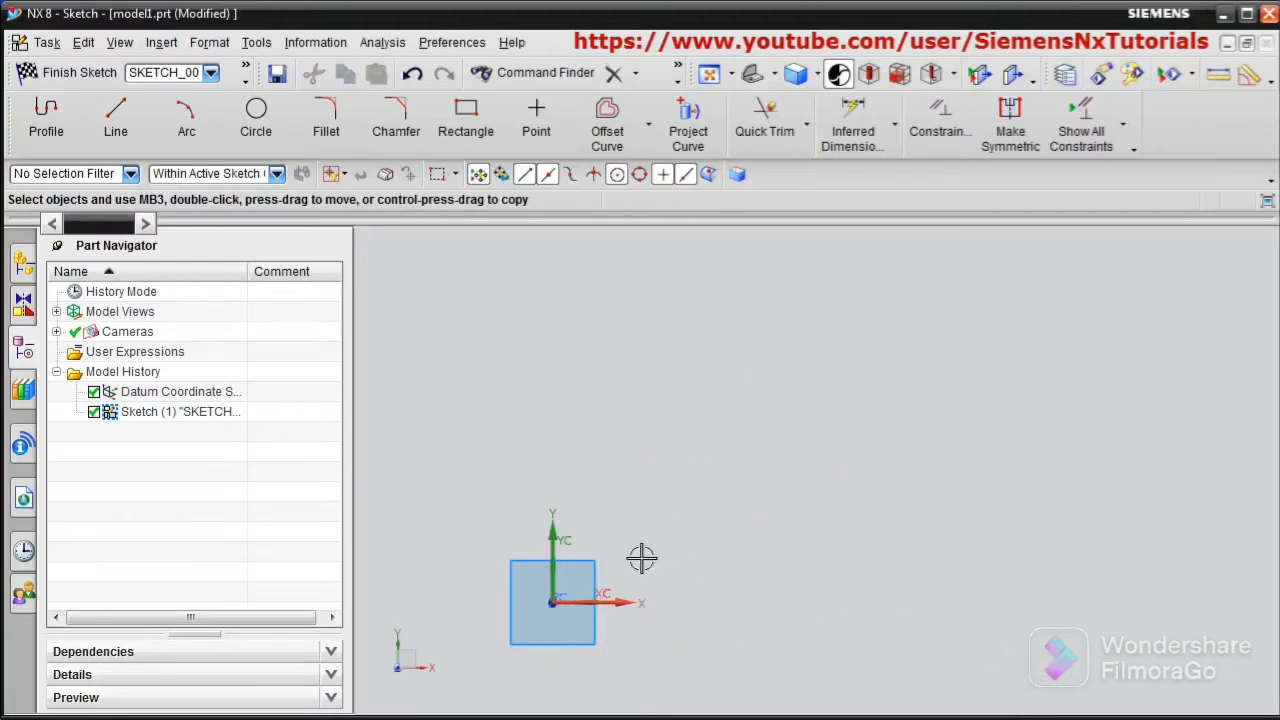
# Draw a Profile with a 135 mm horizontal line from the origin and a tangent 180° arc of radius 40 mm at its end
pyautogui.click(46, 118)
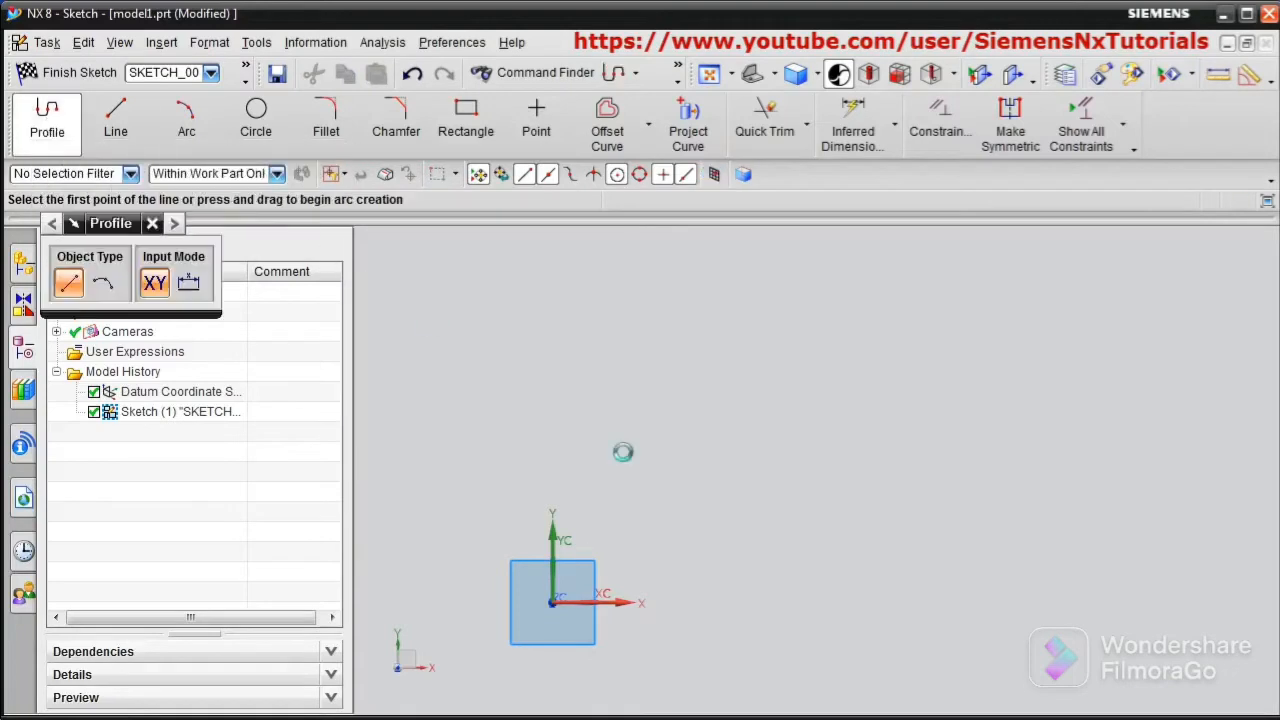
pyautogui.click(556, 602)
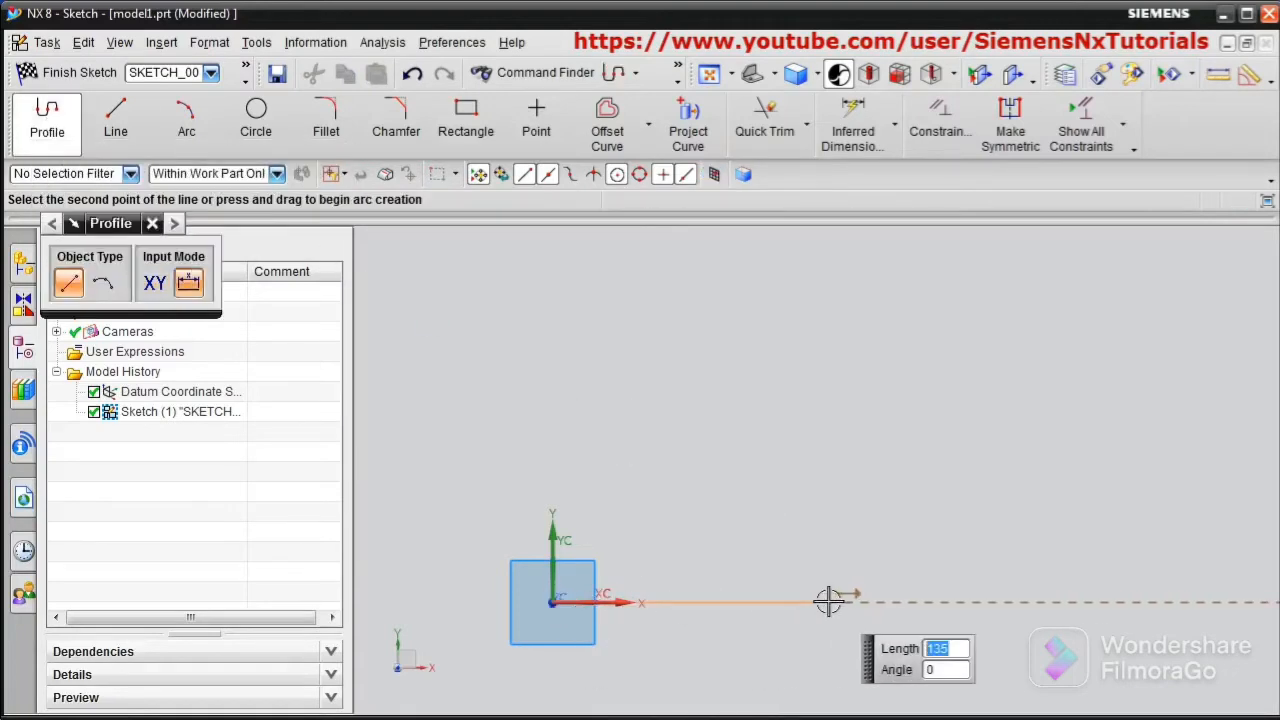
pyautogui.click(830, 601)
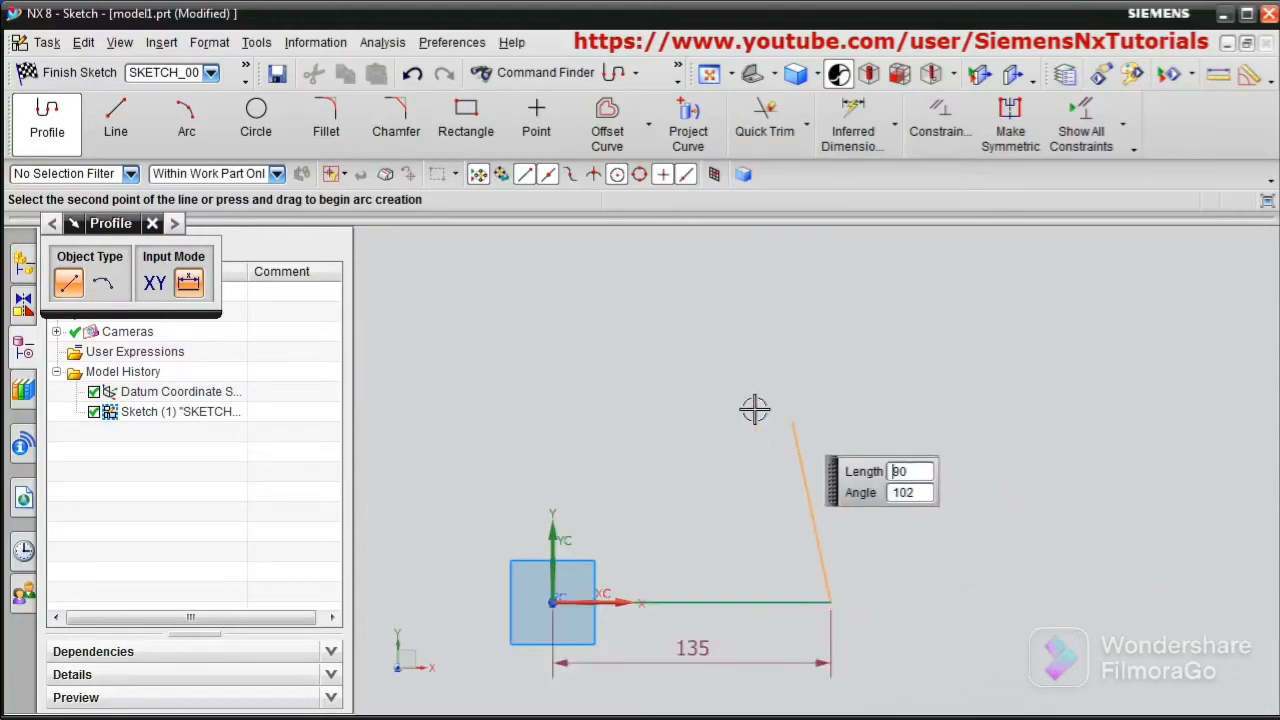
pyautogui.click(103, 284)
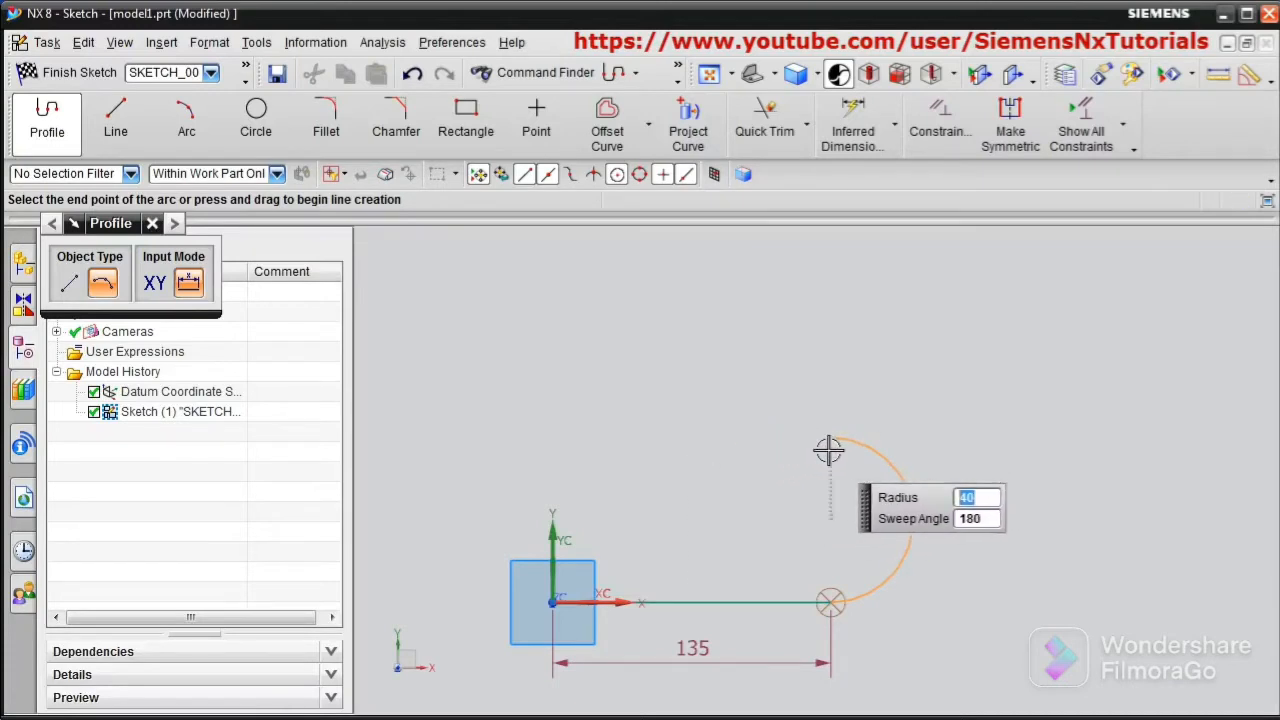
pyautogui.click(830, 440)
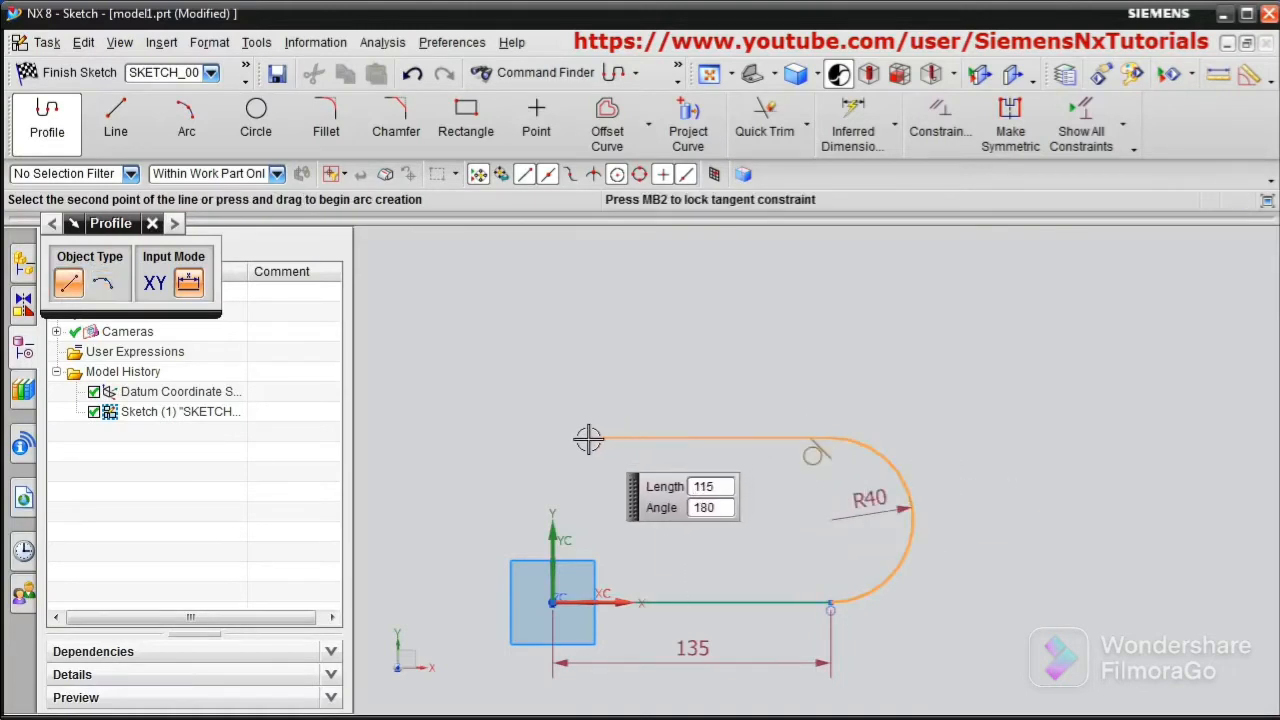
# Close the profile with a 135 mm tangent line at 180° from the arc's upper end and a vertical line down to the origin
pyautogui.click(553, 437)
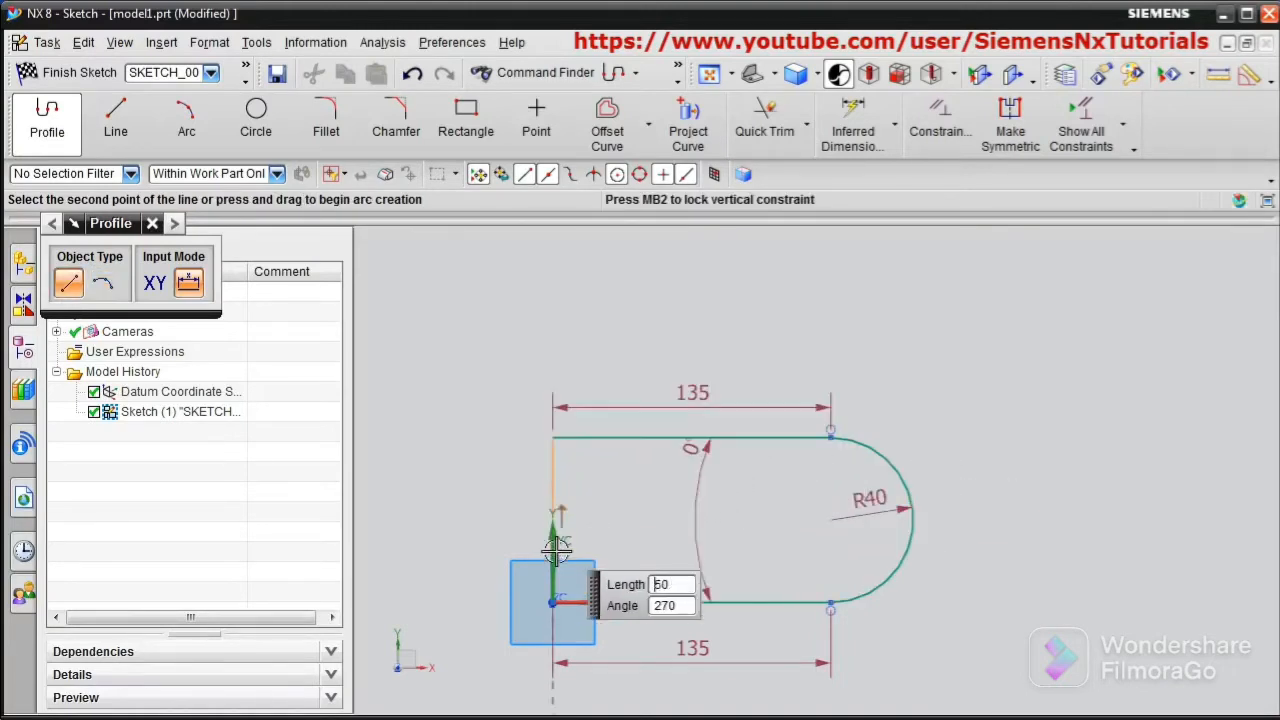
pyautogui.click(555, 603)
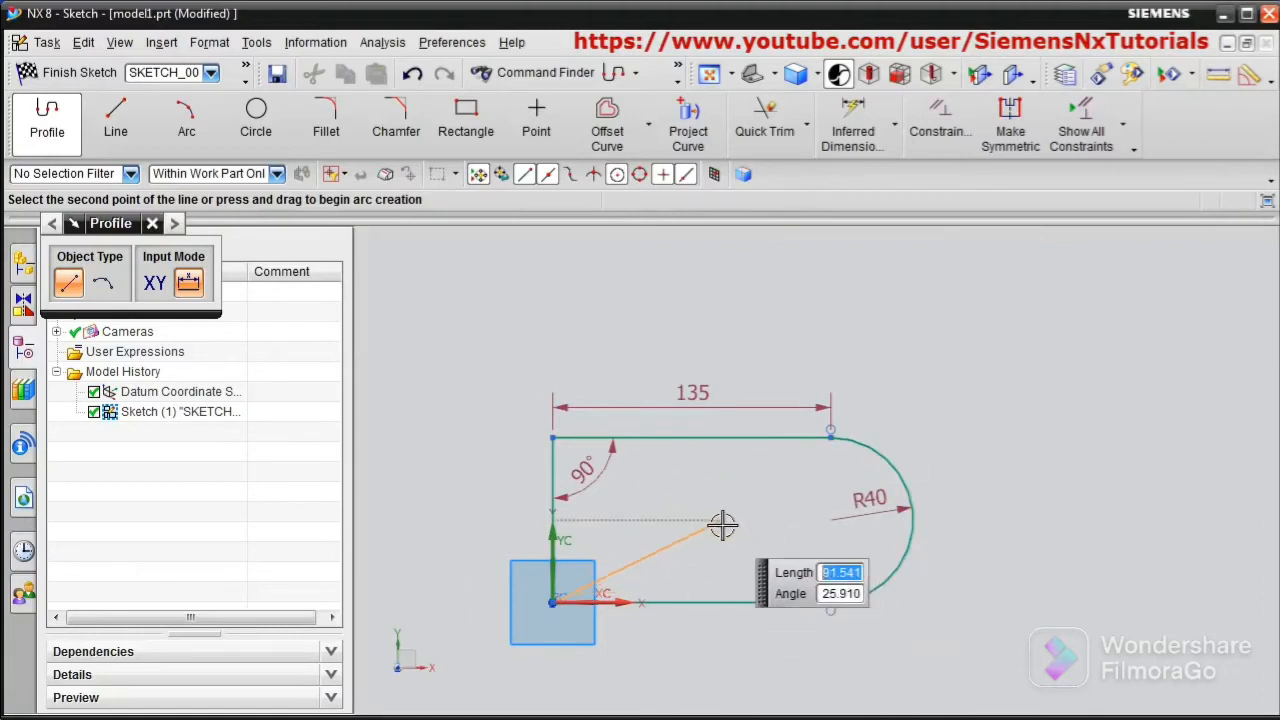
pyautogui.press('Escape')
pyautogui.press('Escape')
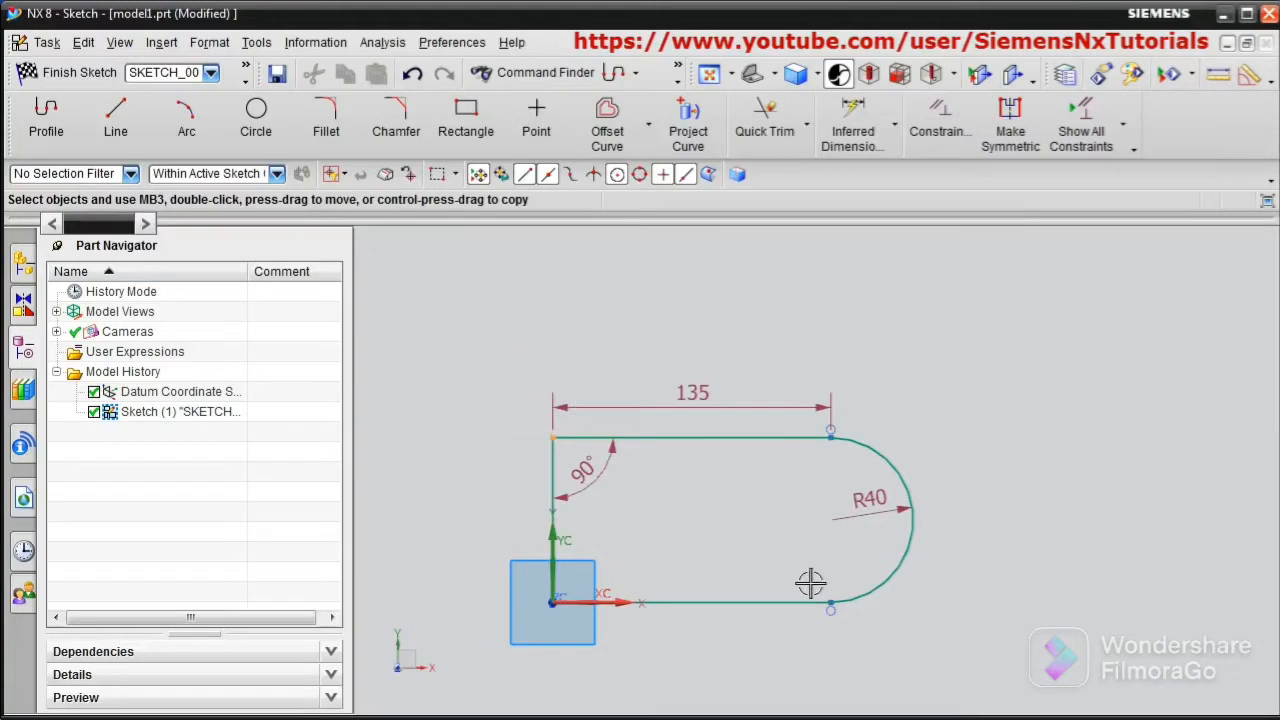
# Delete the entire round-ended profile together with its dimensions
pyautogui.moveTo(811, 583); pyautogui.dragTo(945, 636)
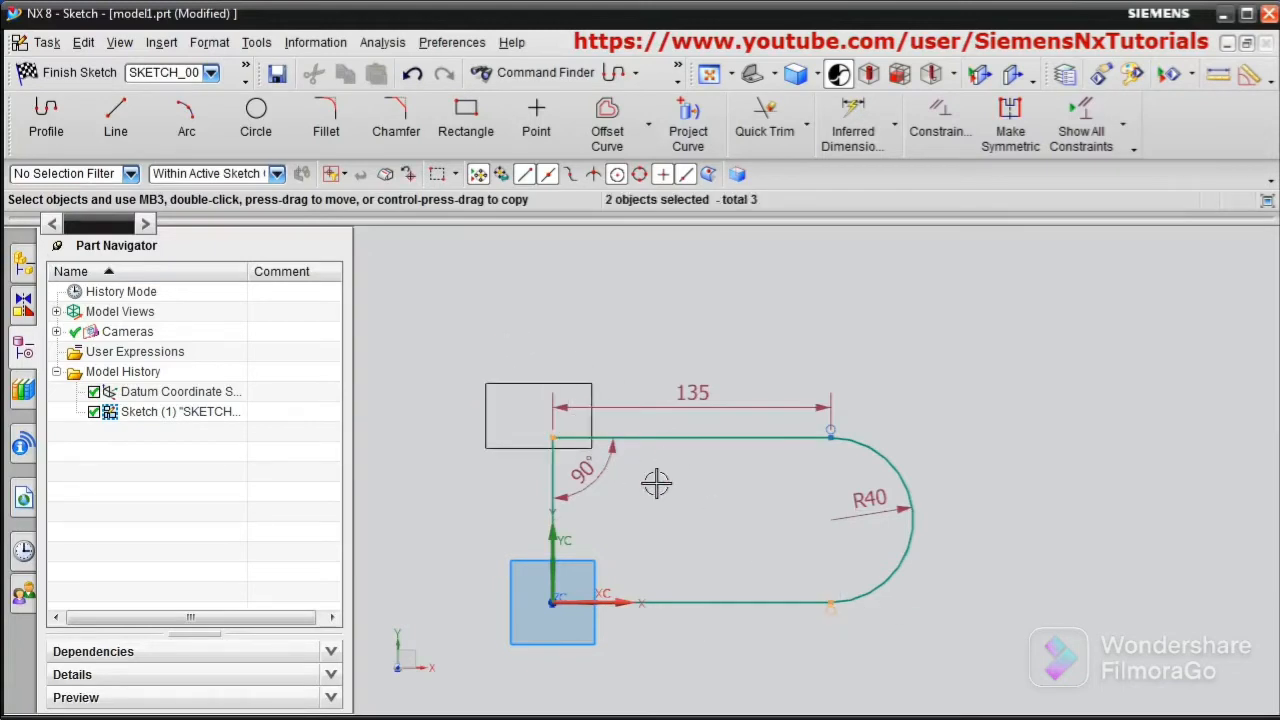
pyautogui.moveTo(766, 527); pyautogui.dragTo(894, 586)
pyautogui.click(894, 584)
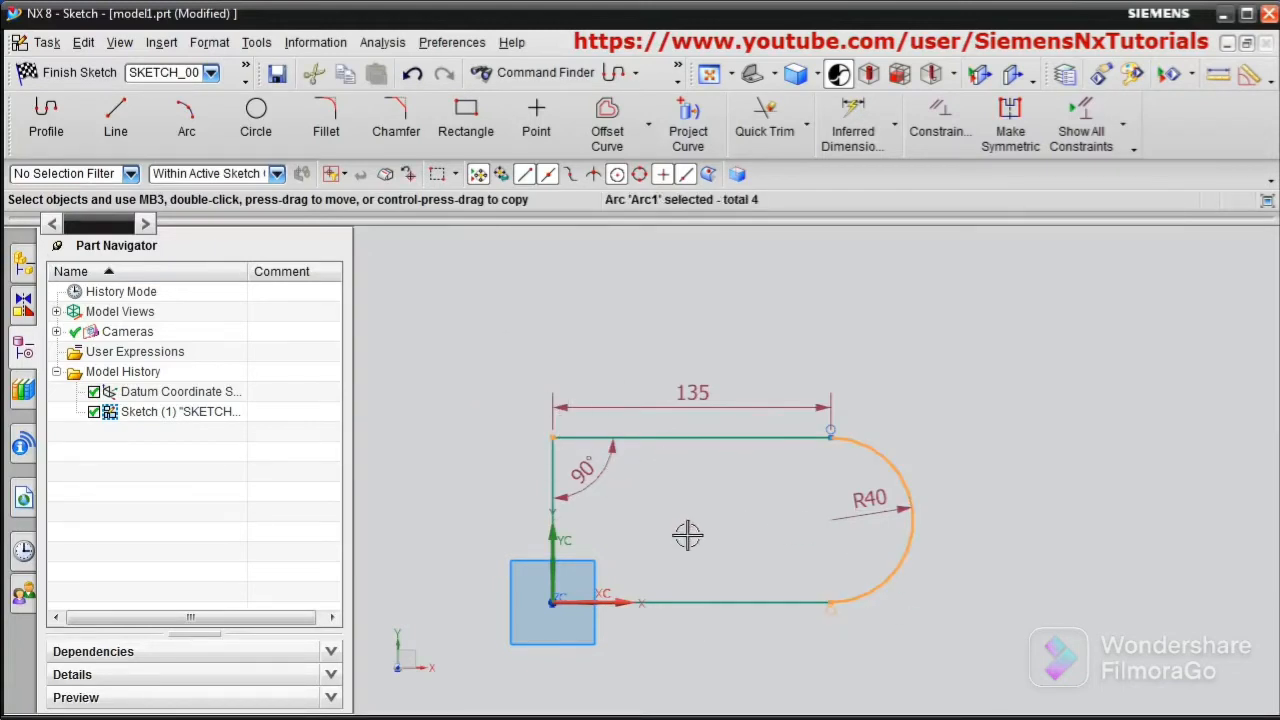
pyautogui.moveTo(494, 350); pyautogui.dragTo(988, 651)
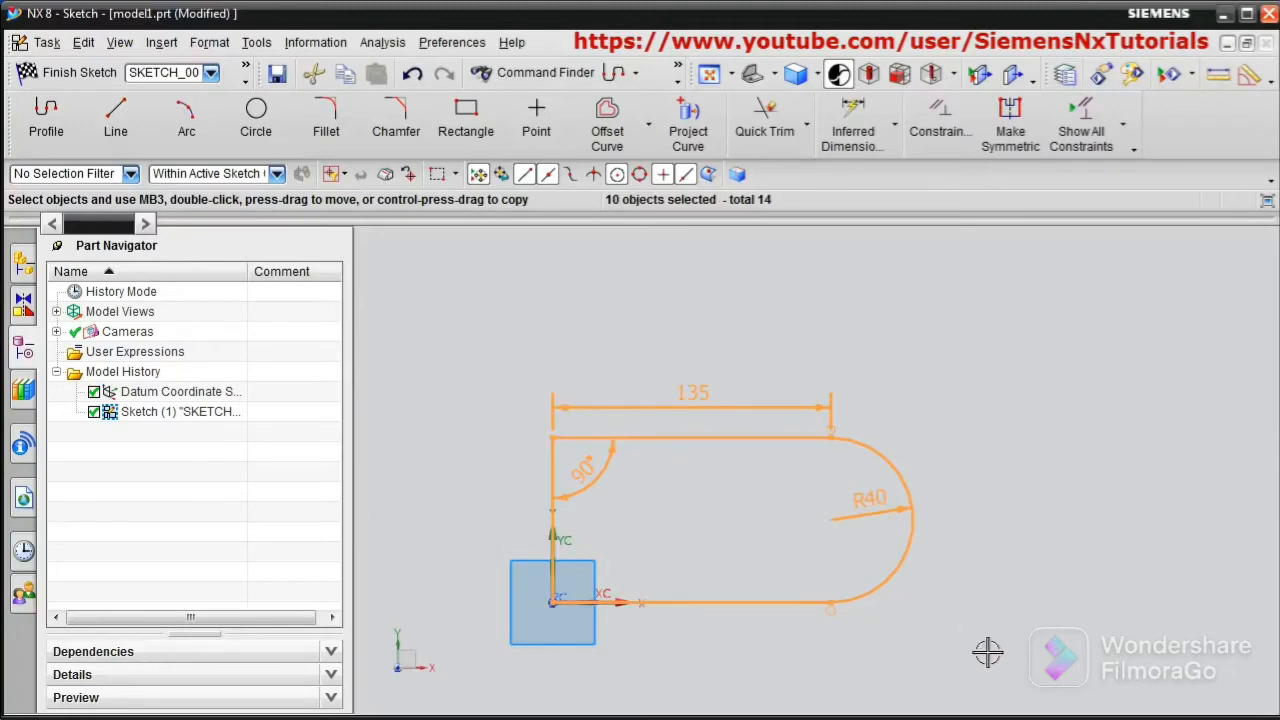
pyautogui.press('Delete')
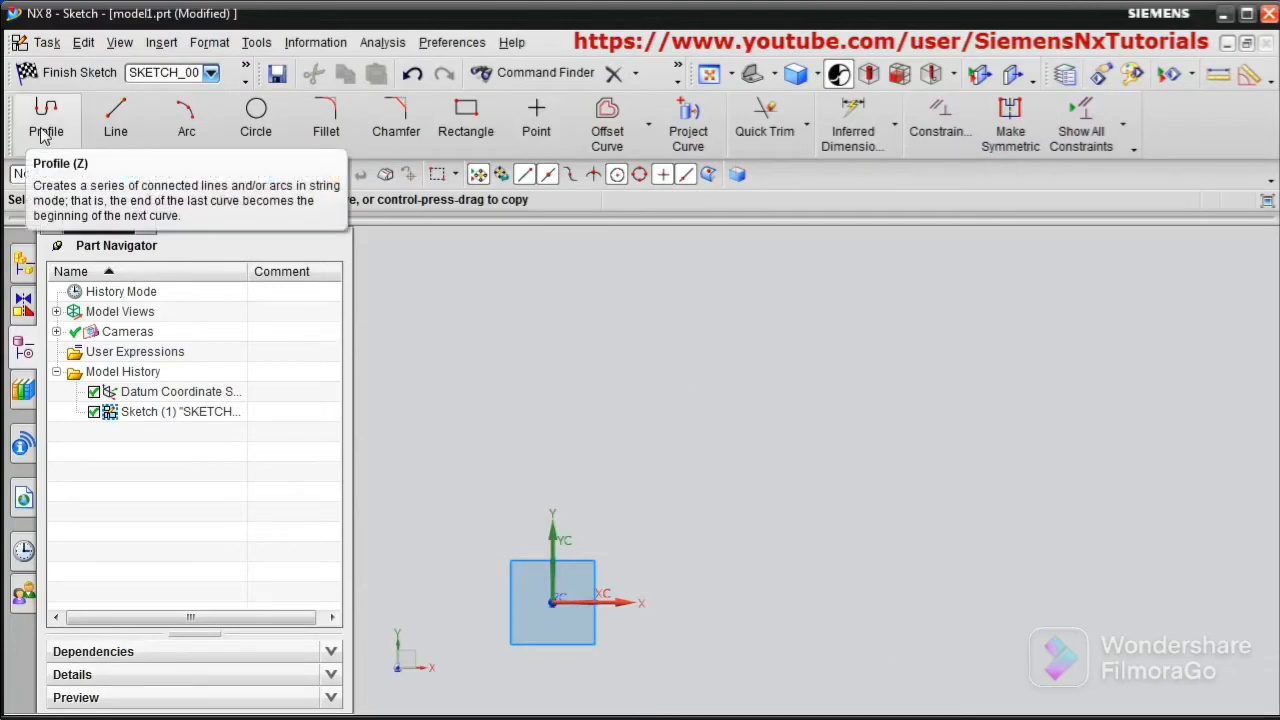
# Draw a 140 mm horizontal Line from the origin and a 100 mm vertical Line up from its end, and undo both
pyautogui.click(114, 135)
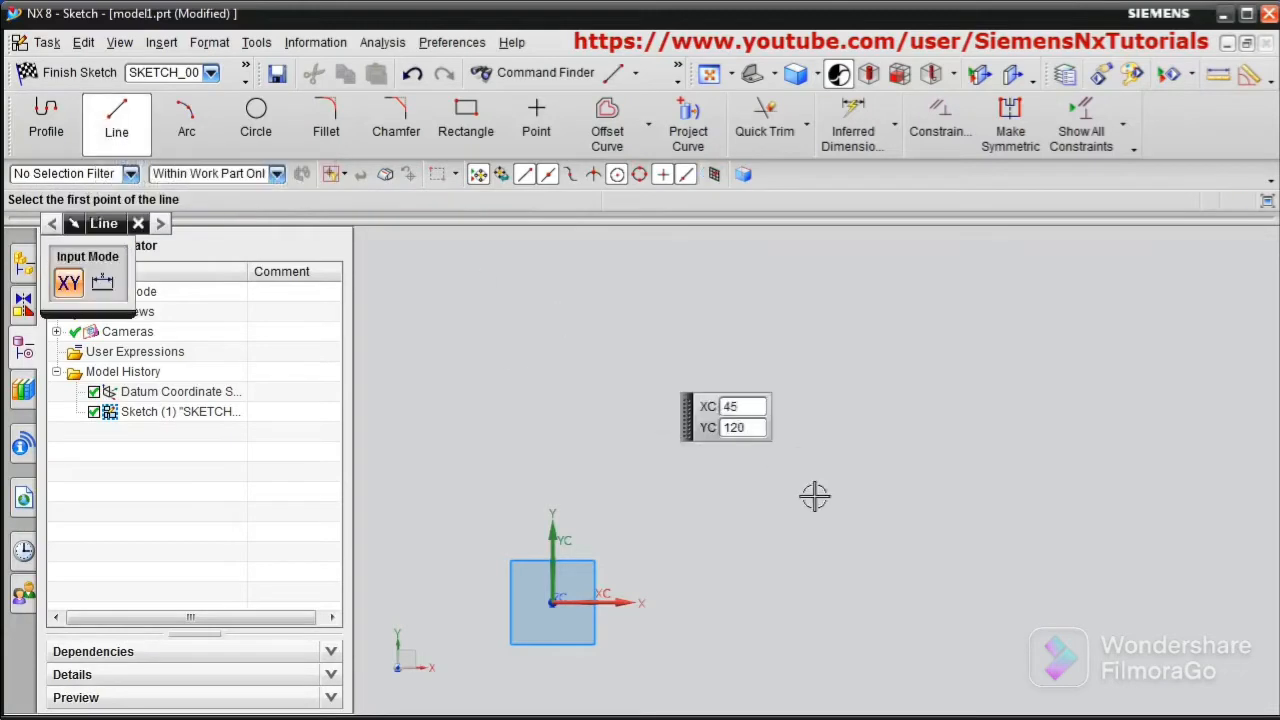
pyautogui.click(552, 603)
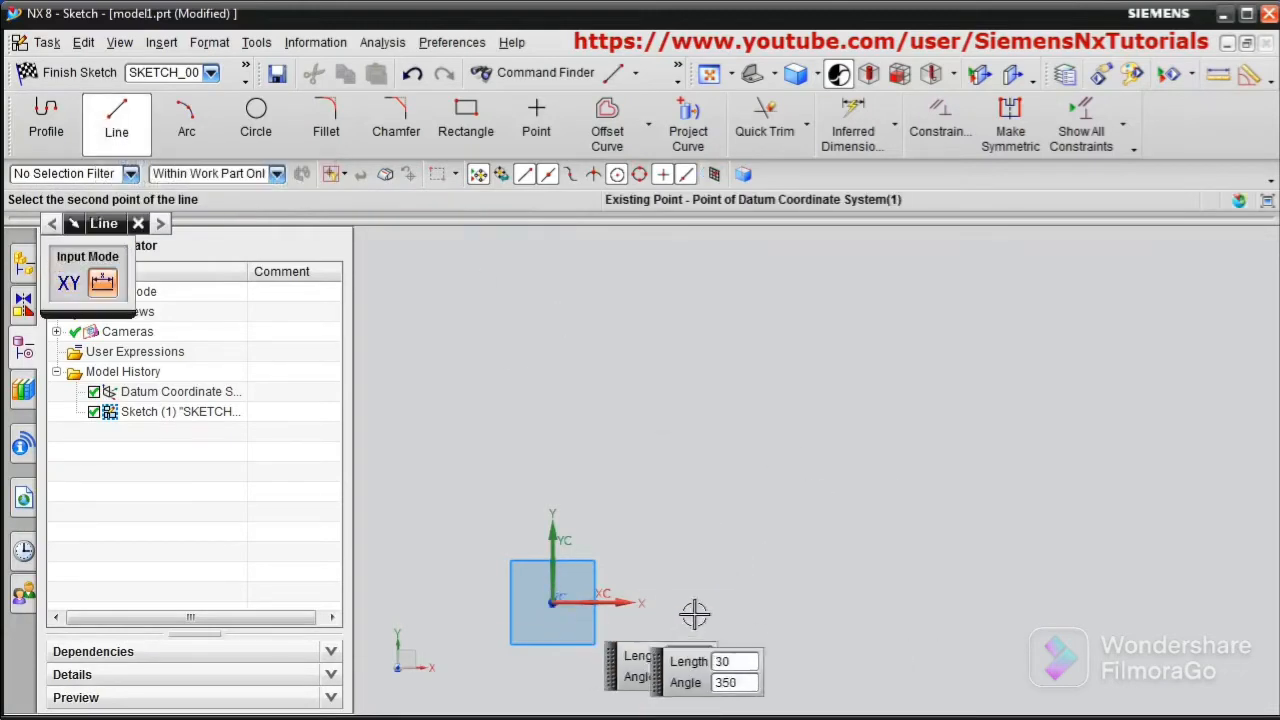
pyautogui.click(845, 604)
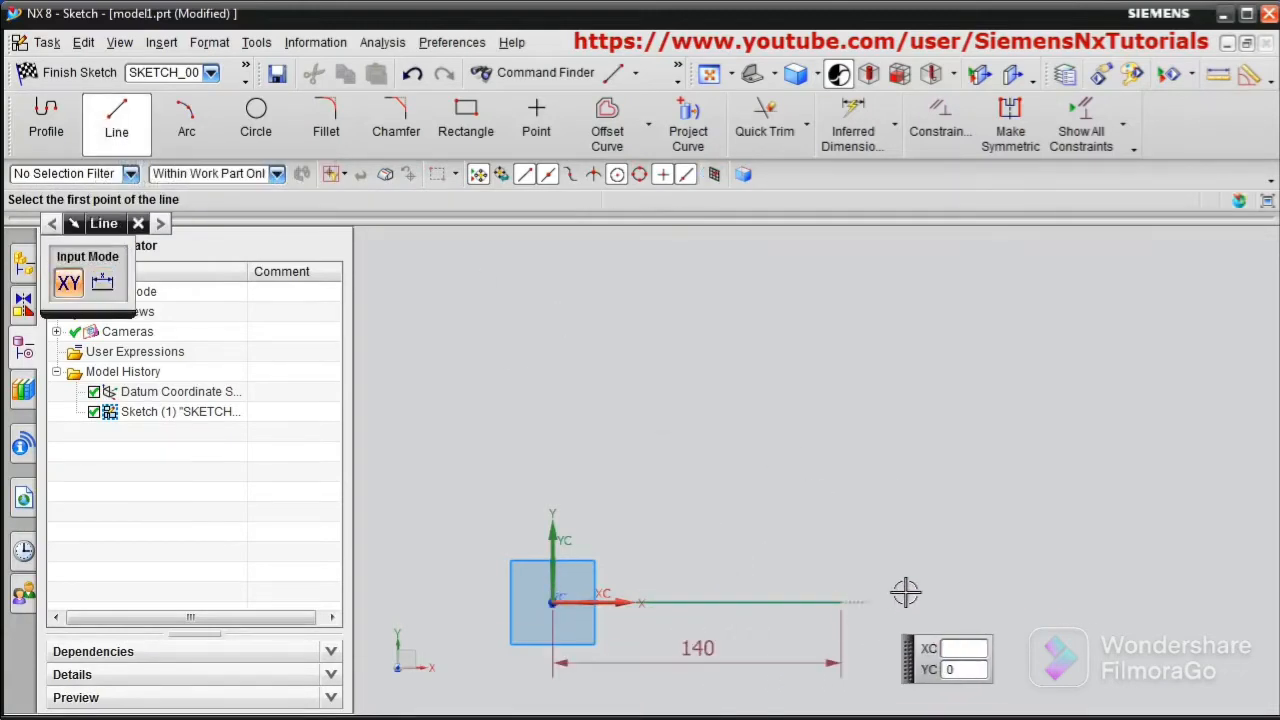
pyautogui.click(841, 602)
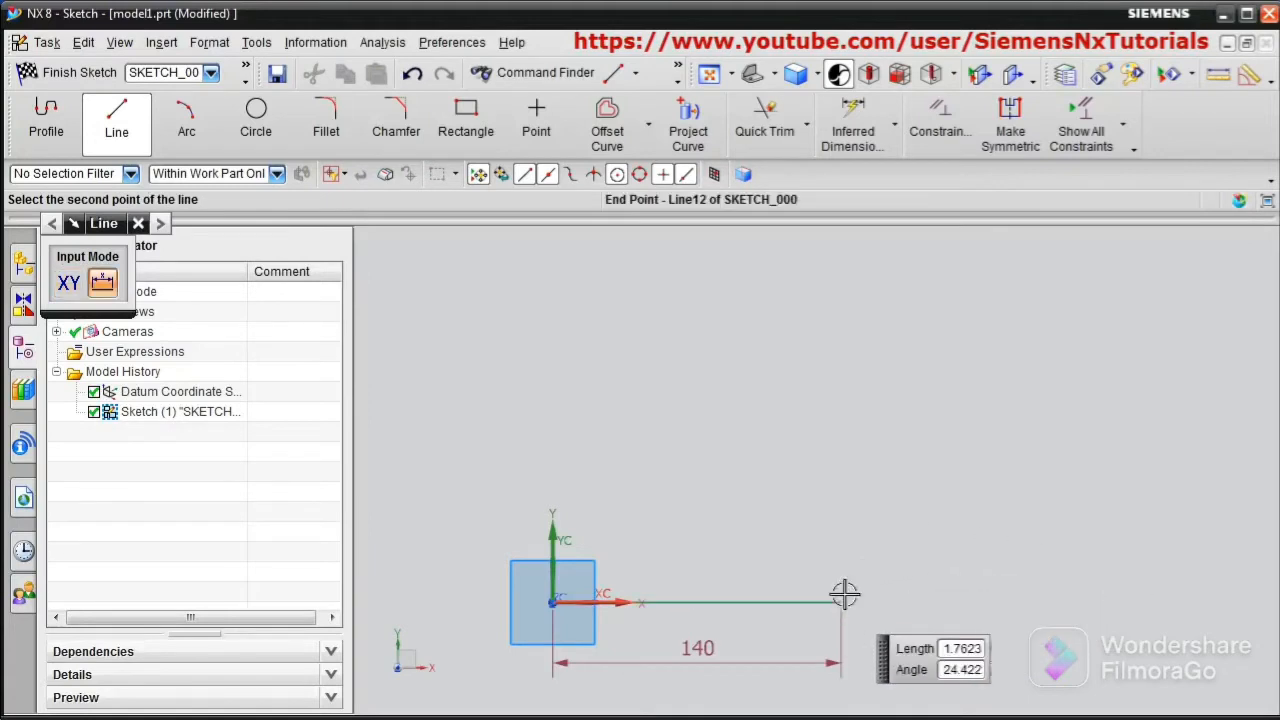
pyautogui.click(835, 395)
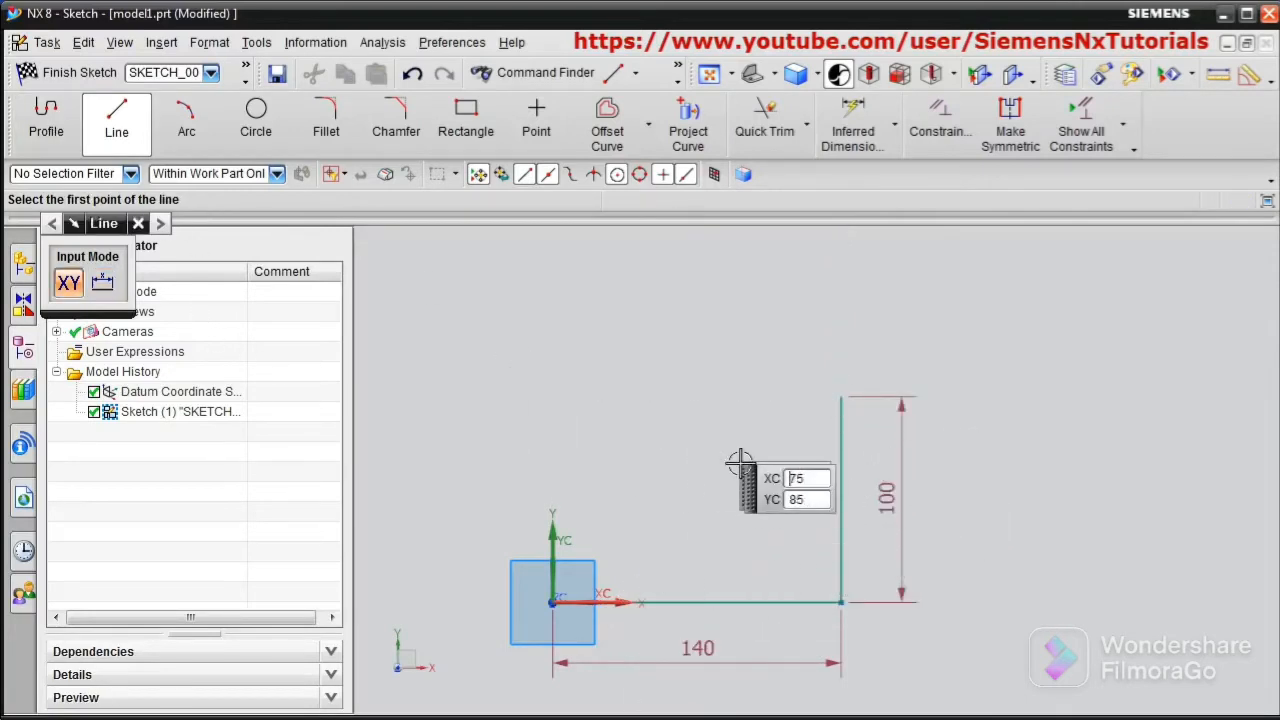
pyautogui.press('Escape')
pyautogui.hotkey('ctrl', 'z')
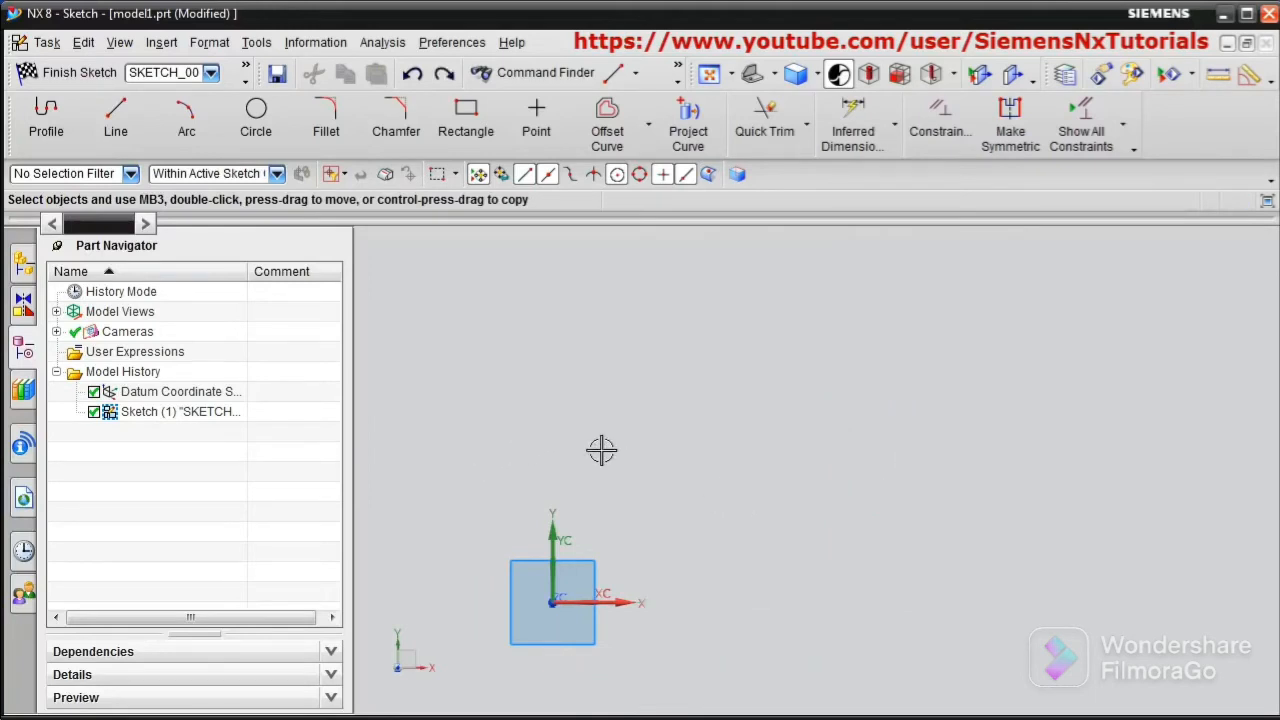
# Draw a single 140 mm Line from the origin, inclined at 30° to the X axis
pyautogui.click(117, 129)
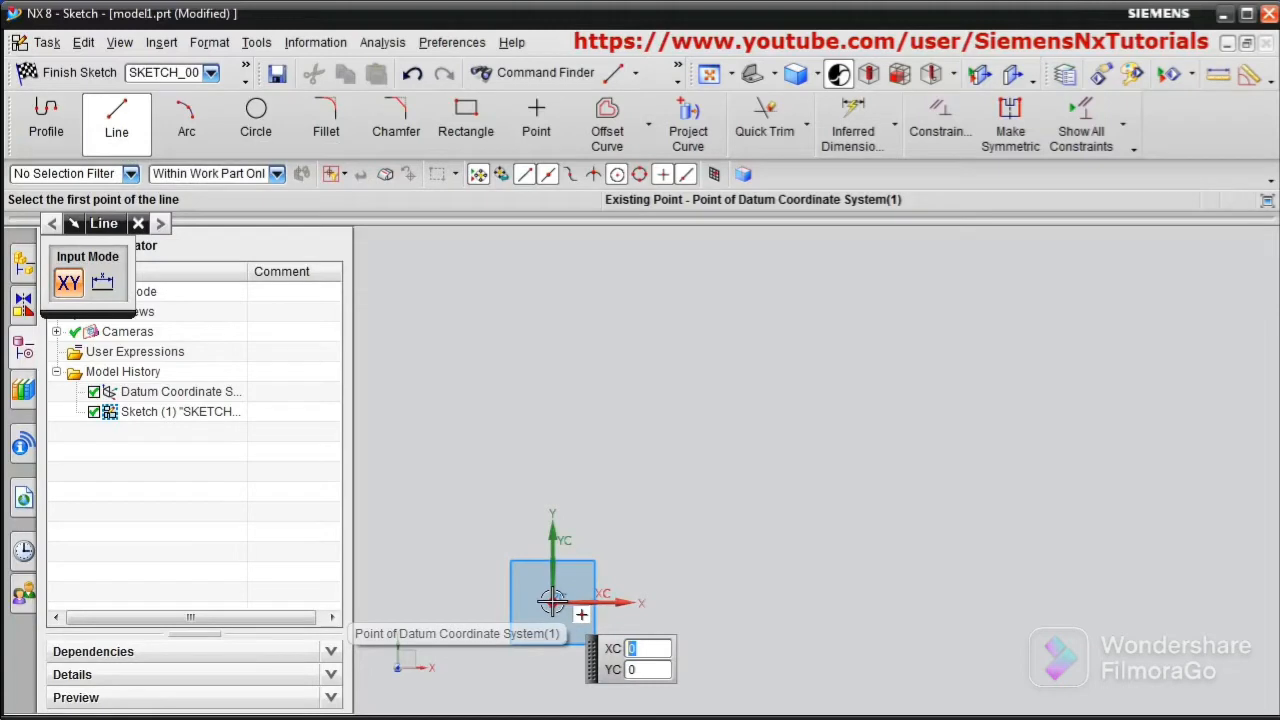
pyautogui.click(552, 600)
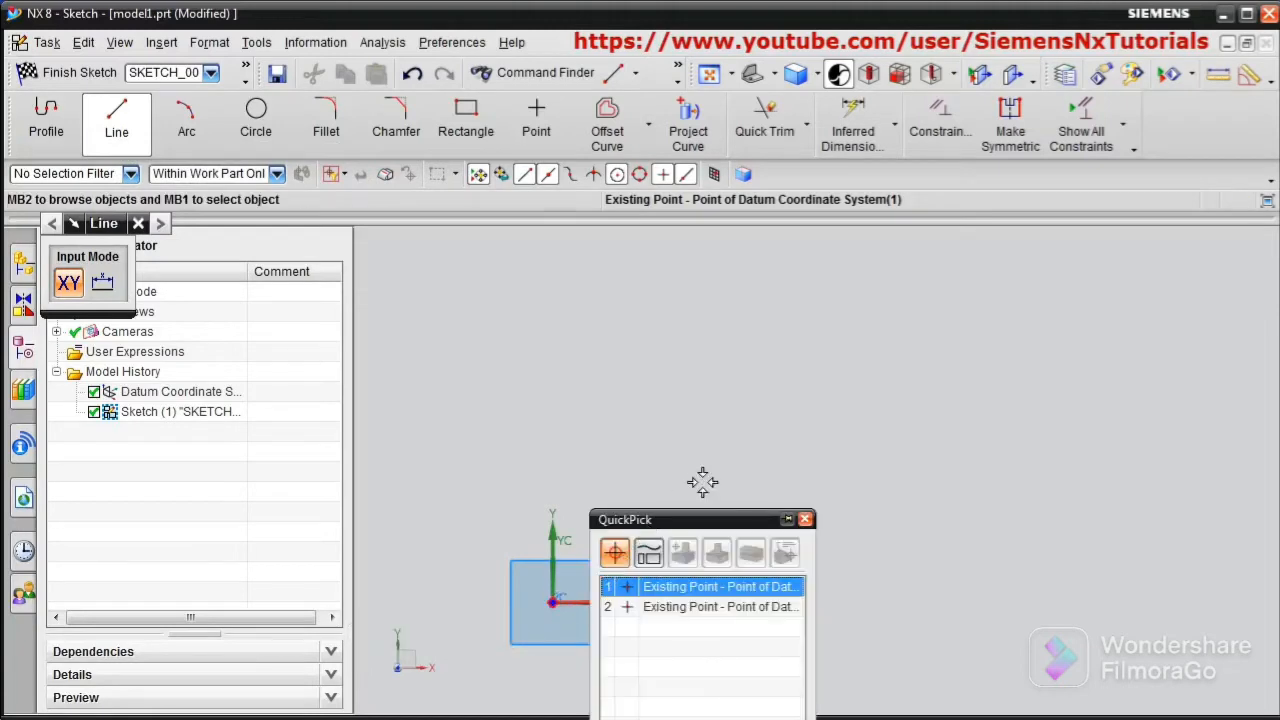
pyautogui.click(628, 590)
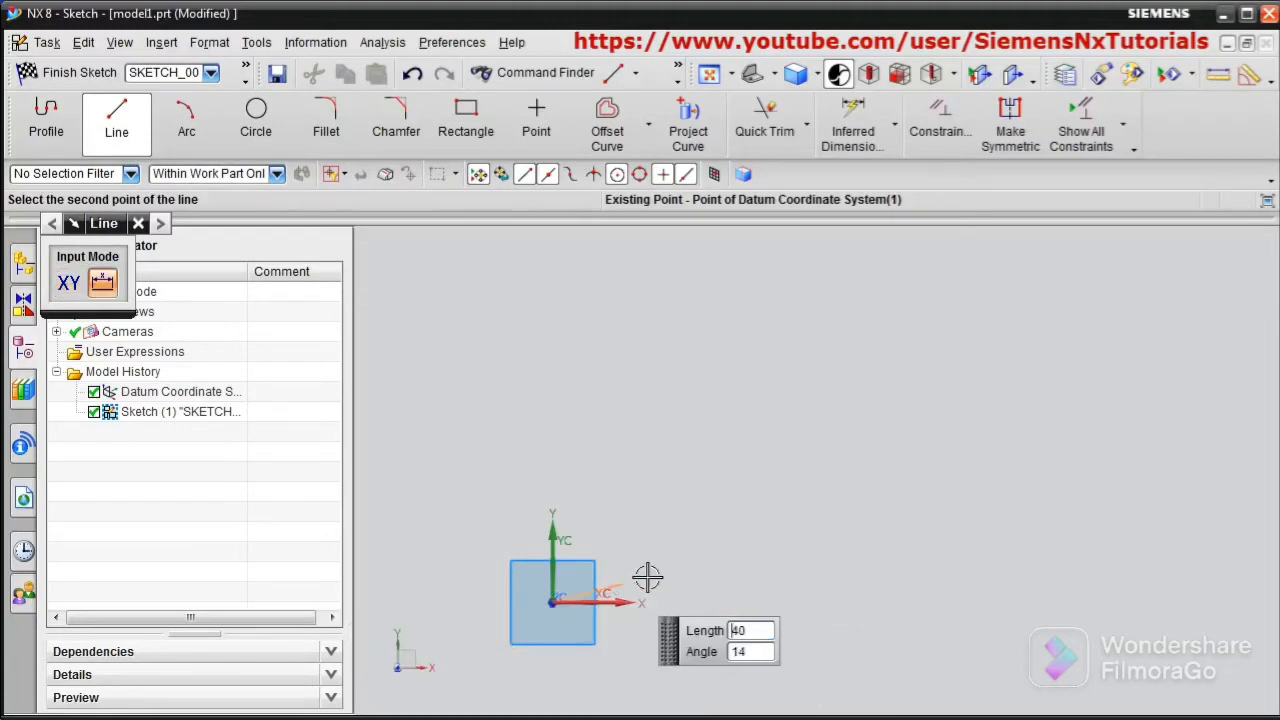
pyautogui.click(792, 433)
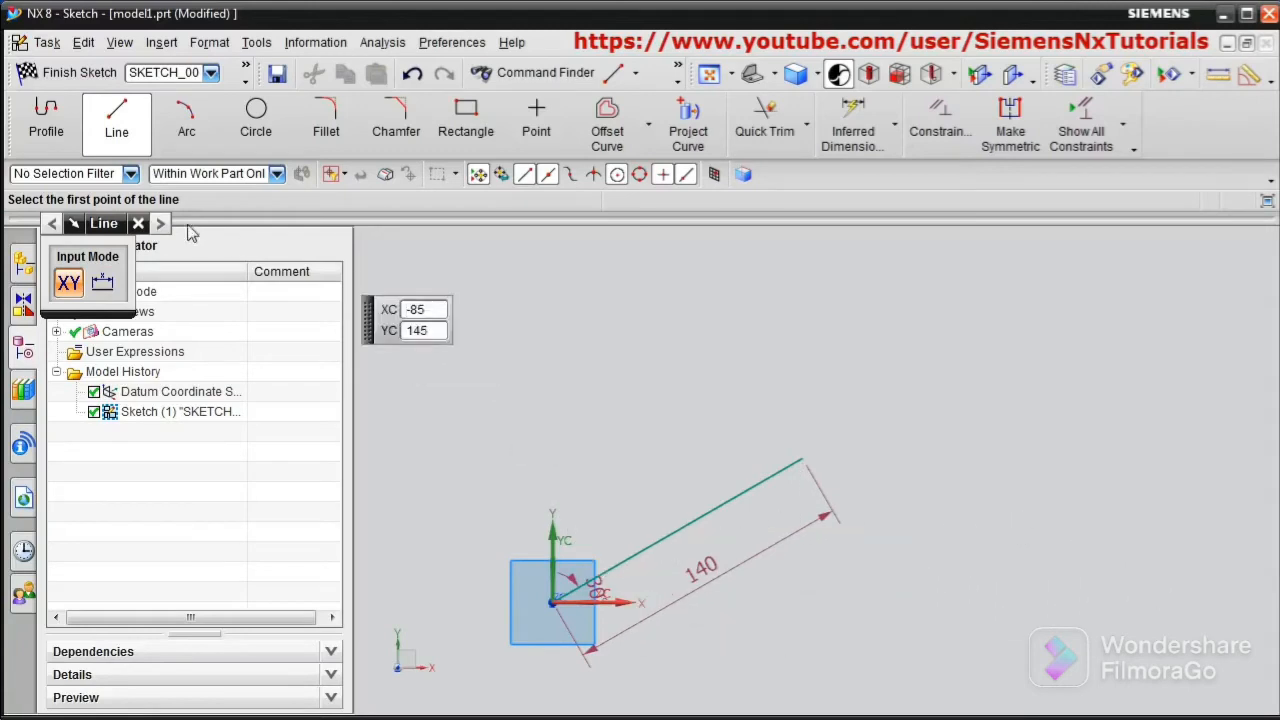
pyautogui.press('Escape')
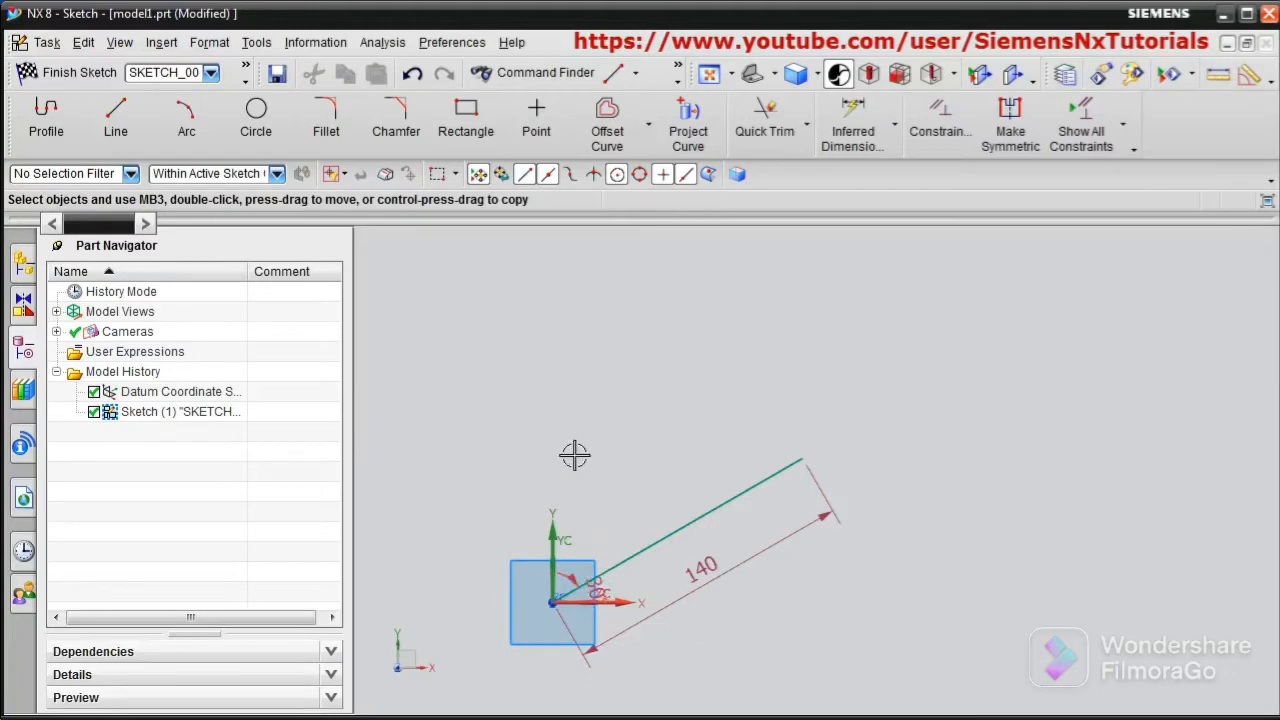
# Move the inclined line's angular dimension out beyond the line's end and set the angle to 60°
pyautogui.moveTo(600, 589); pyautogui.dragTo(641, 575)
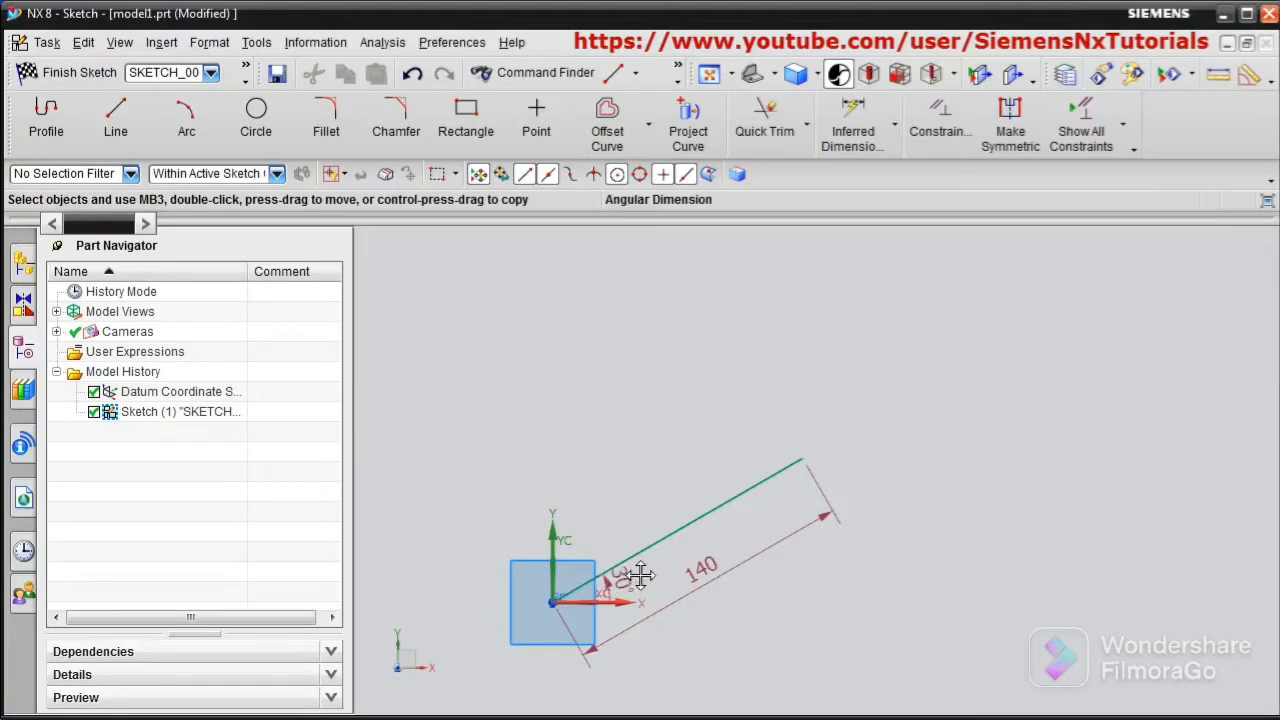
pyautogui.moveTo(754, 548); pyautogui.dragTo(928, 514)
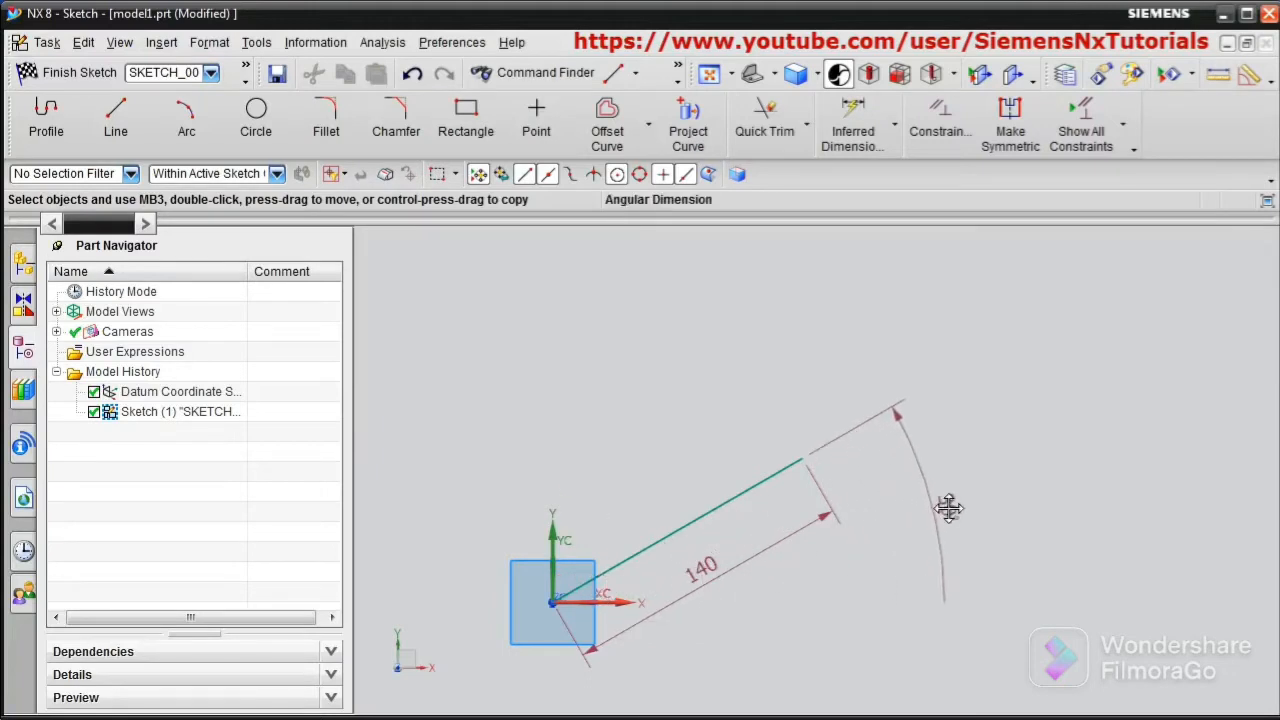
pyautogui.doubleClick(948, 508)
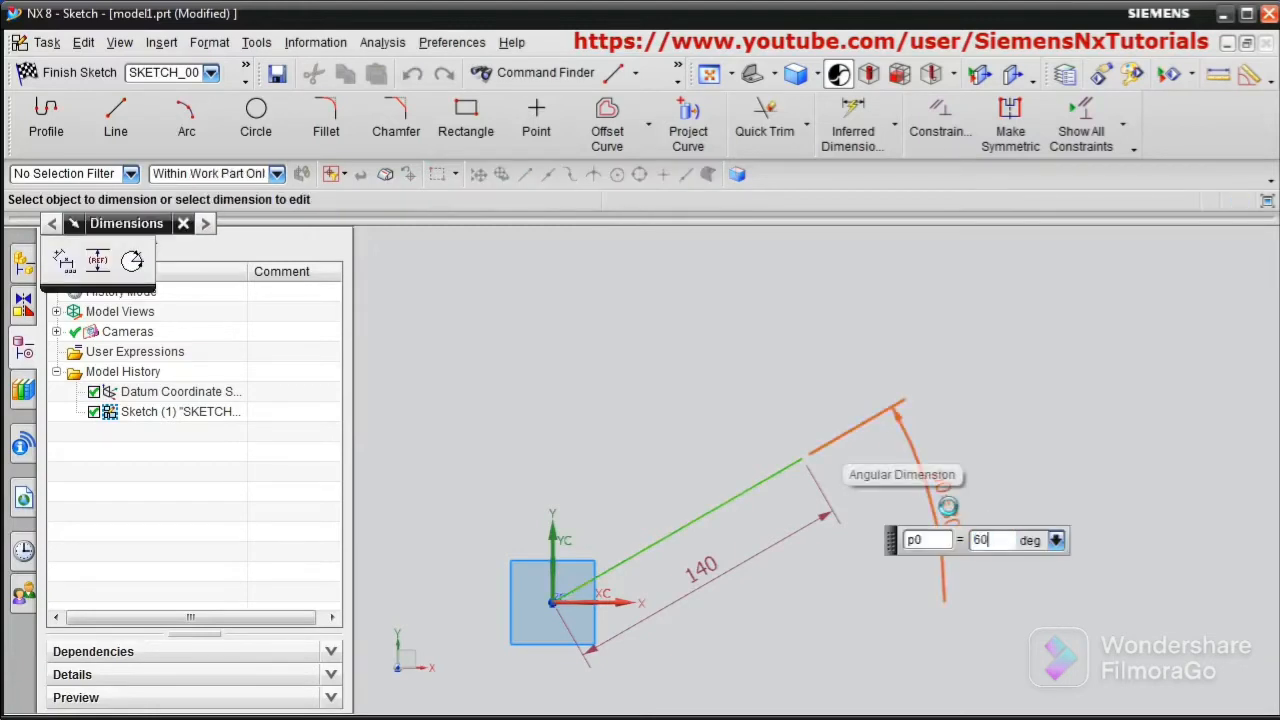
pyautogui.press('Return')
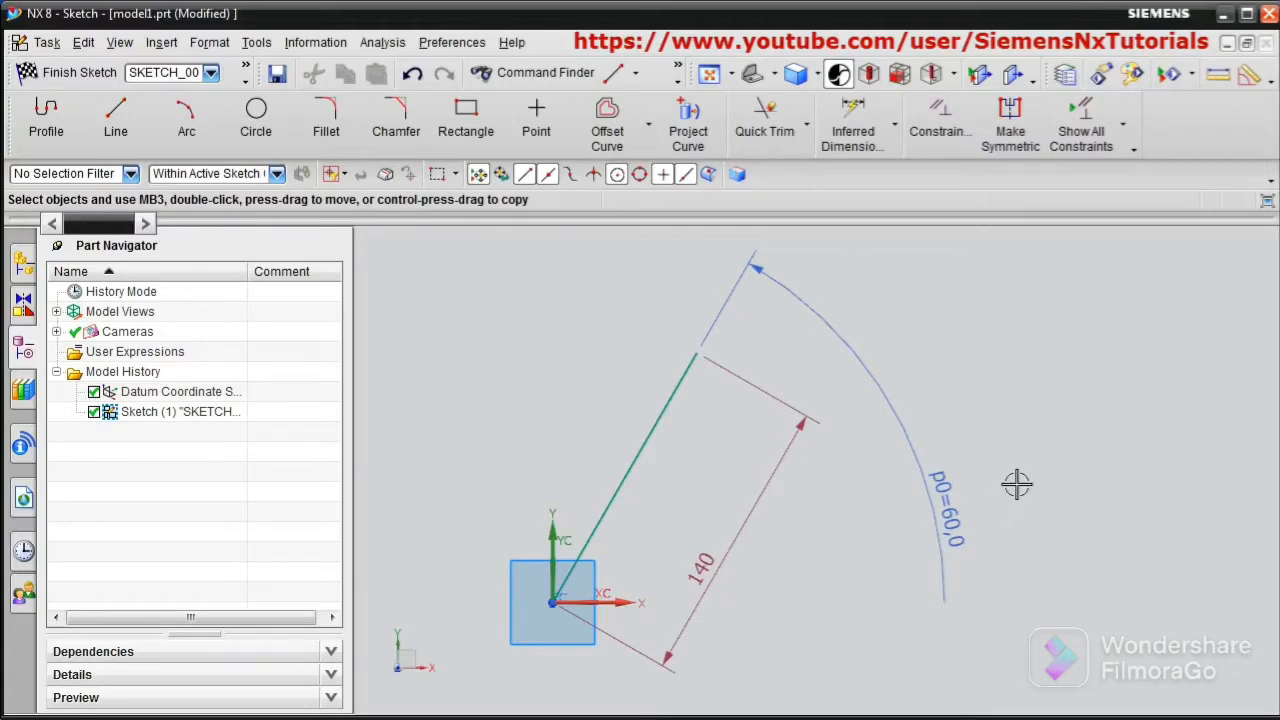
# Undo the angle change and the inclined line so the sketch is empty
pyautogui.hotkey('ctrl', 'z')
pyautogui.hotkey('ctrl', 'z')
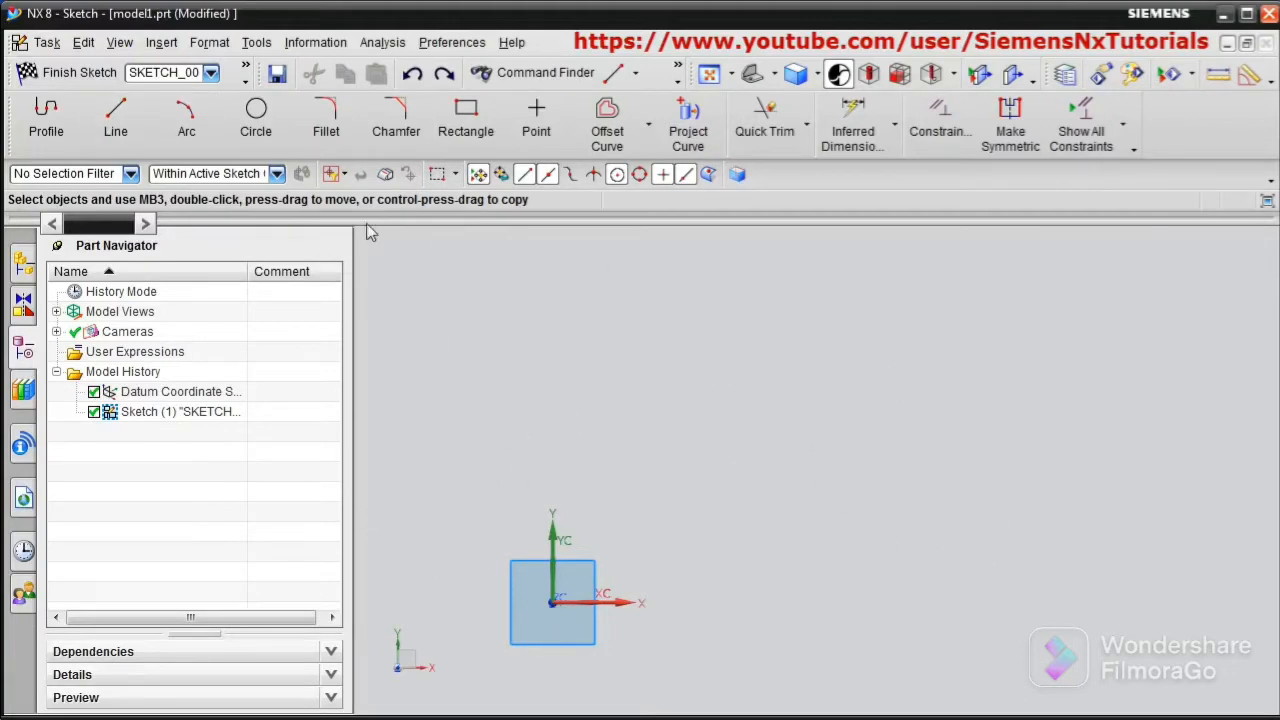
# Draw a downward-bulging three-point Arc of radius 90 mm above the origin, and undo it
pyautogui.click(187, 133)
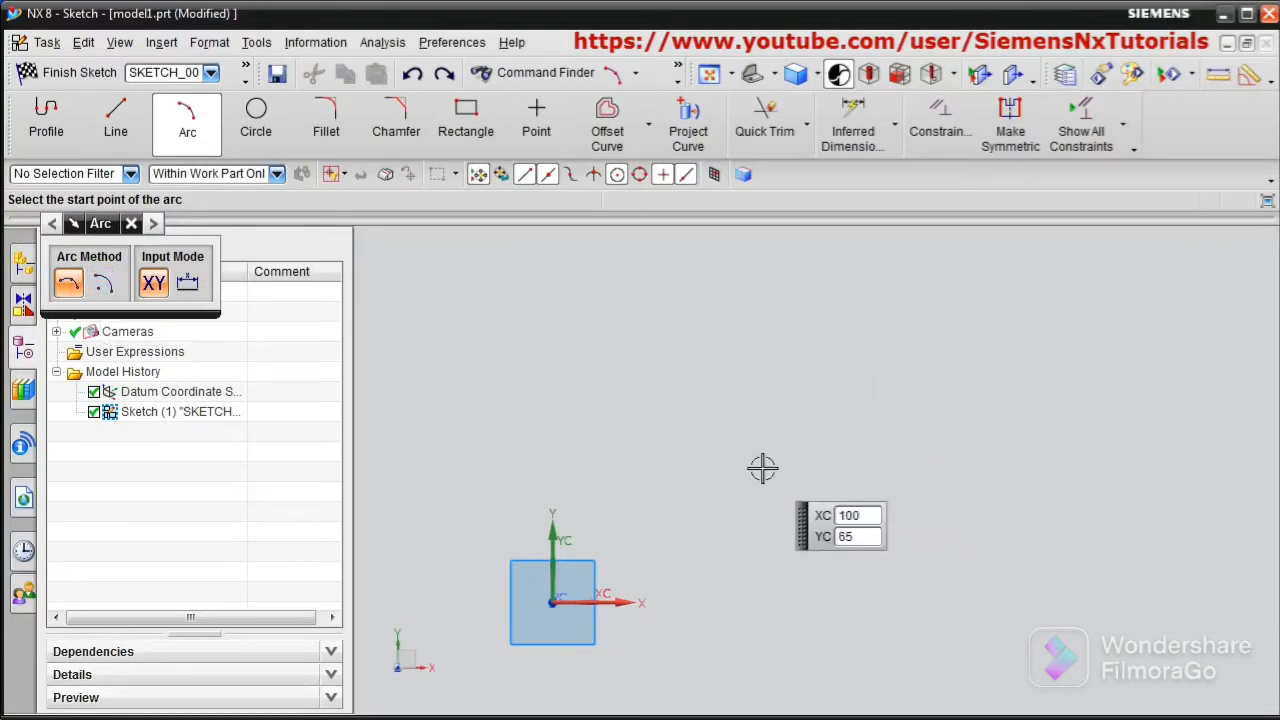
pyautogui.click(640, 350)
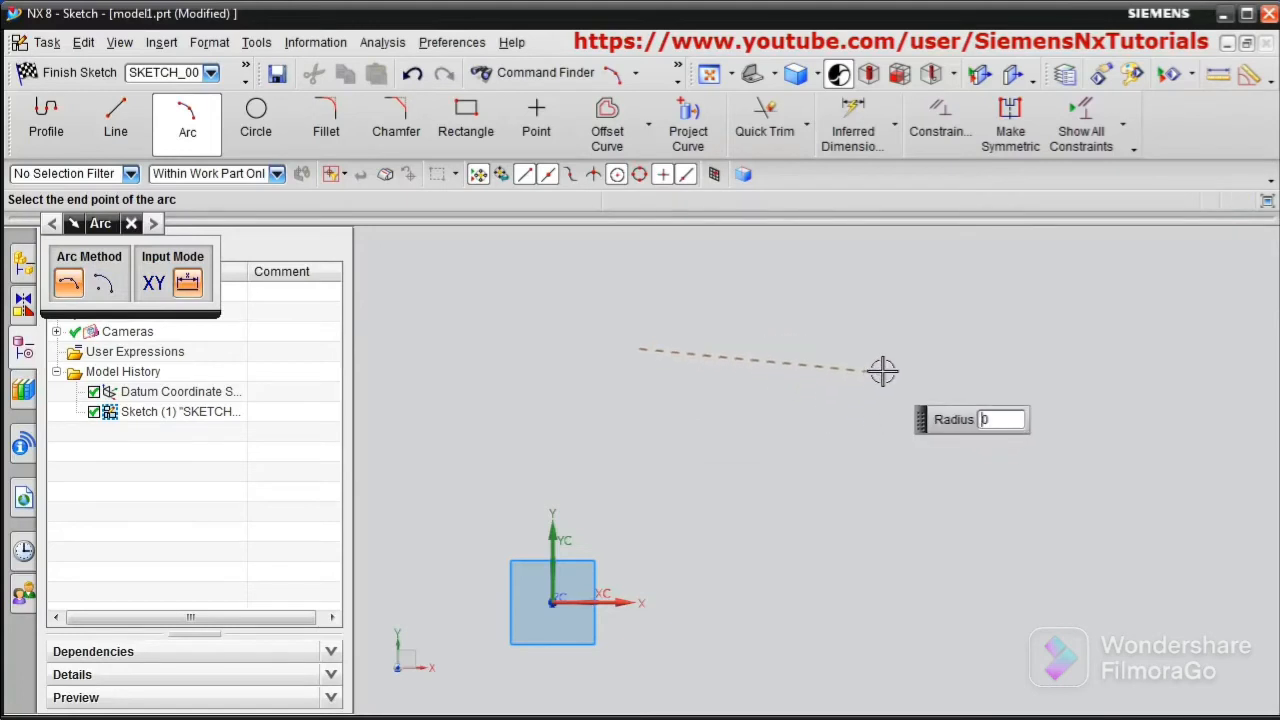
pyautogui.click(882, 370)
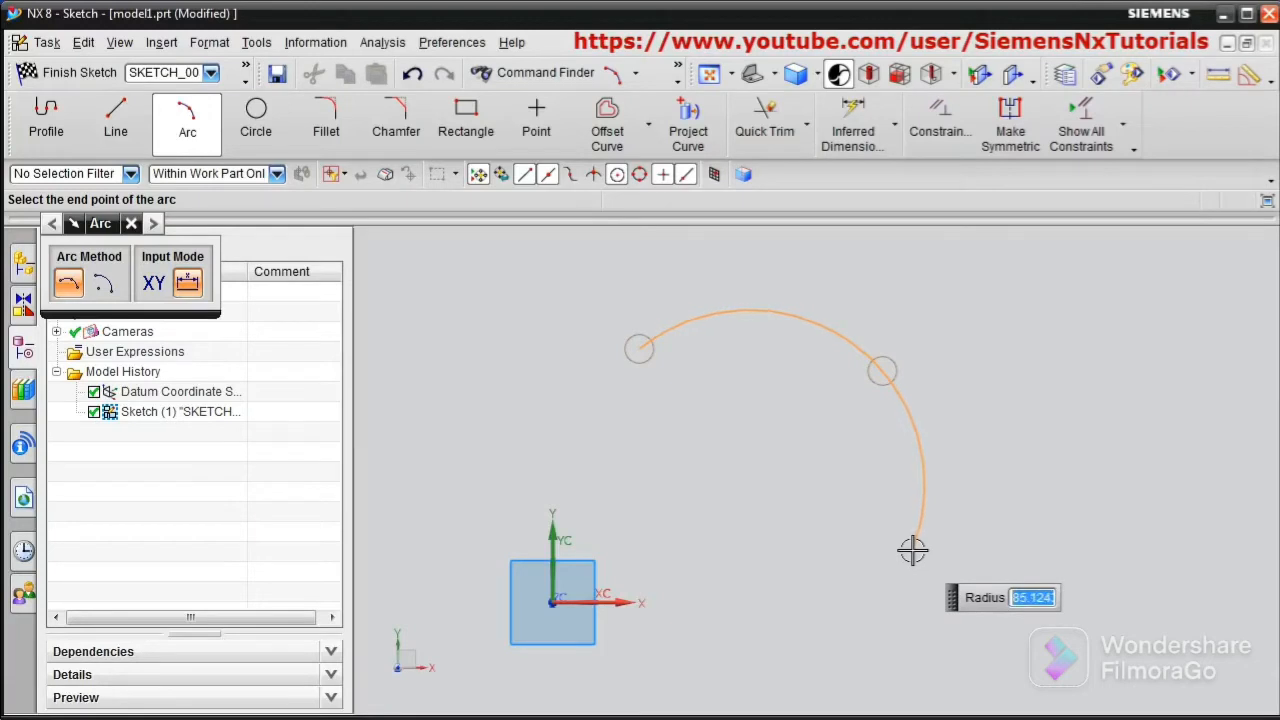
pyautogui.press('Return')
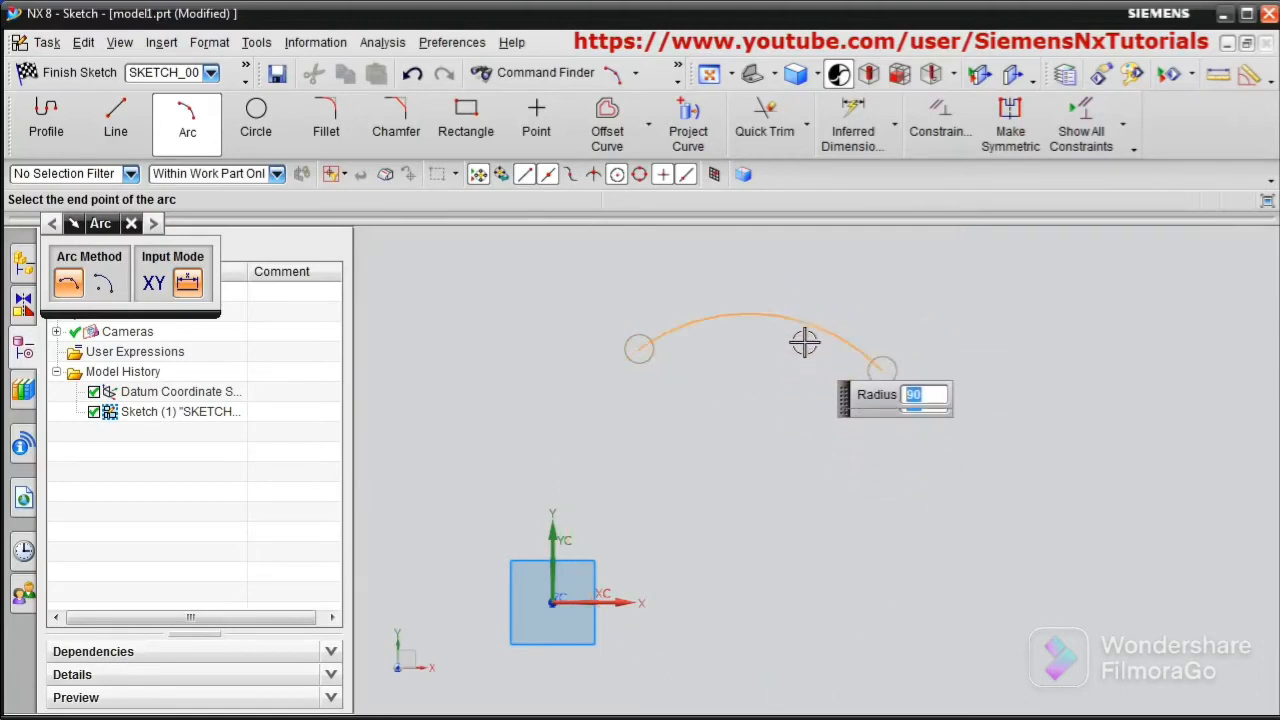
pyautogui.click(802, 398)
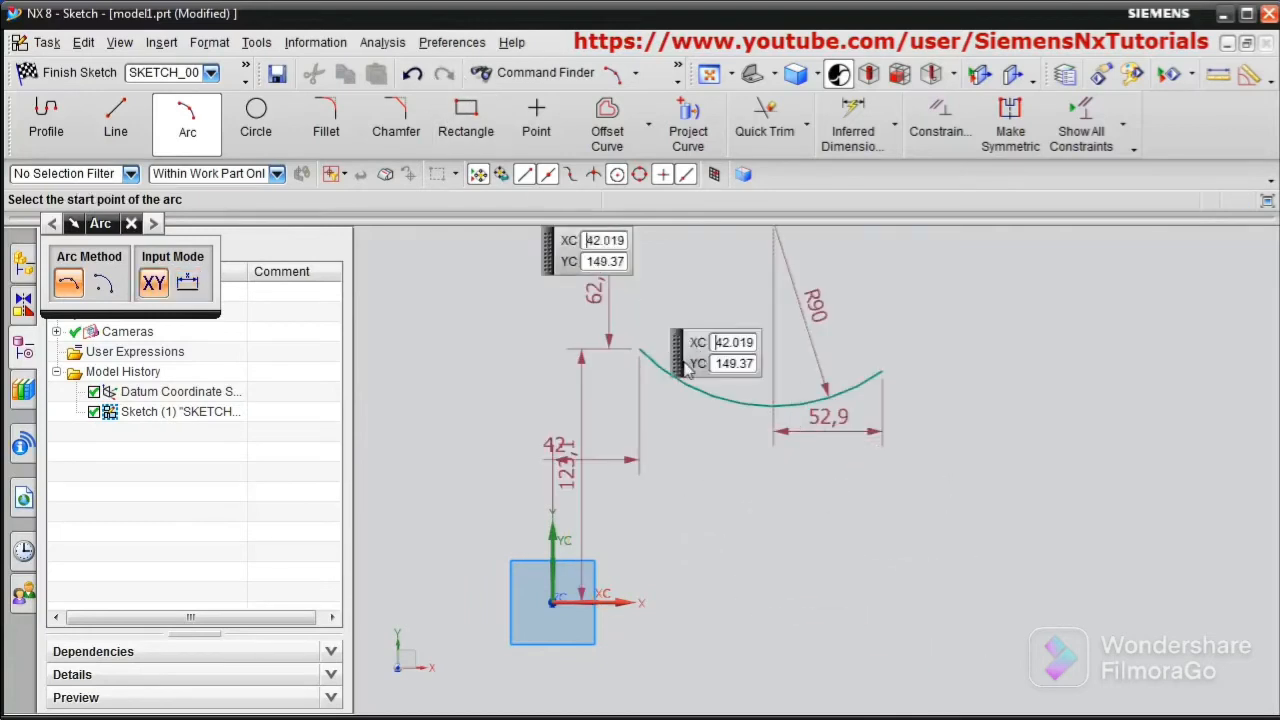
pyautogui.click(707, 80)
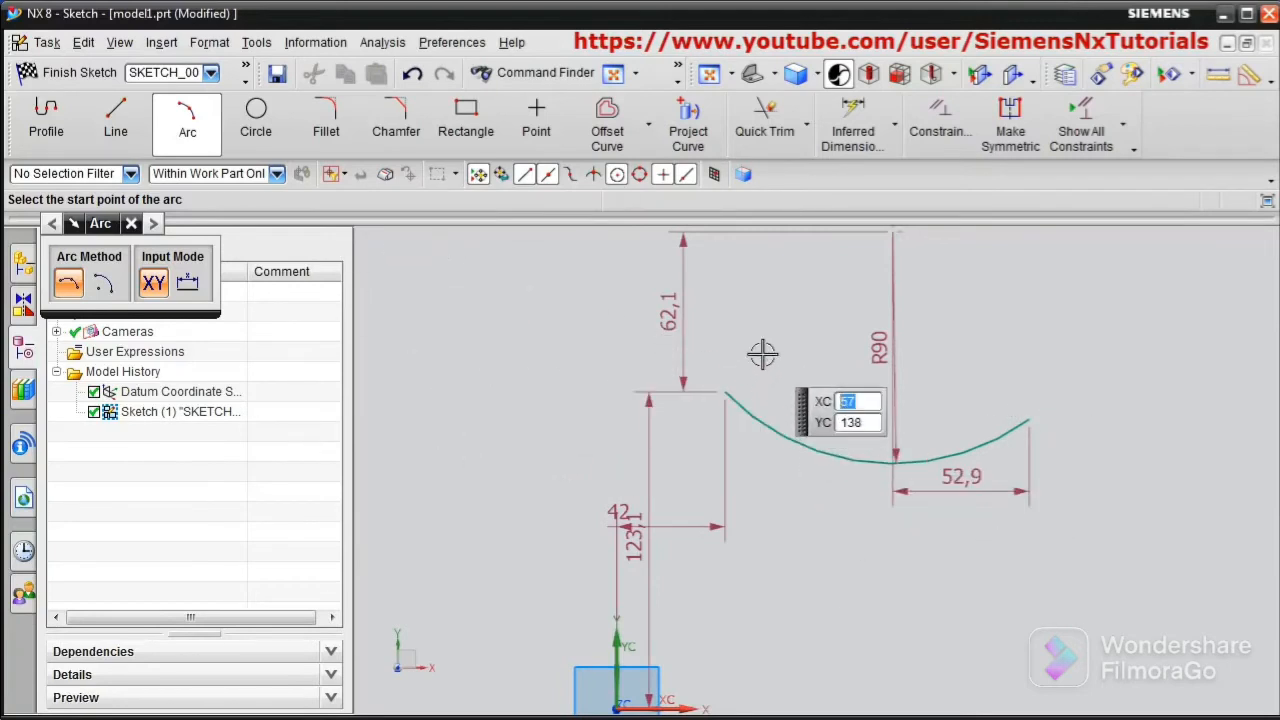
pyautogui.press('Escape')
pyautogui.hotkey('ctrl', 'z')
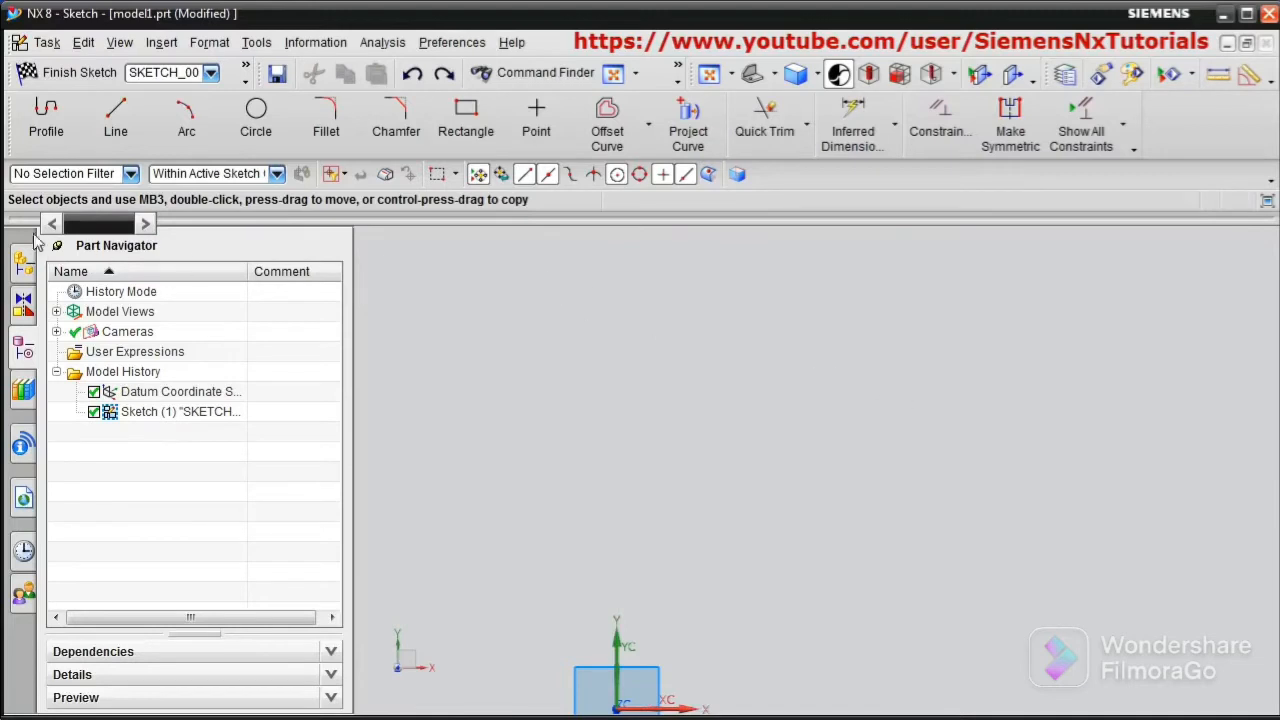
# Draw an upward-bulging three-point Arc with a radius of about 80 mm above the origin, and undo it
pyautogui.click(186, 118)
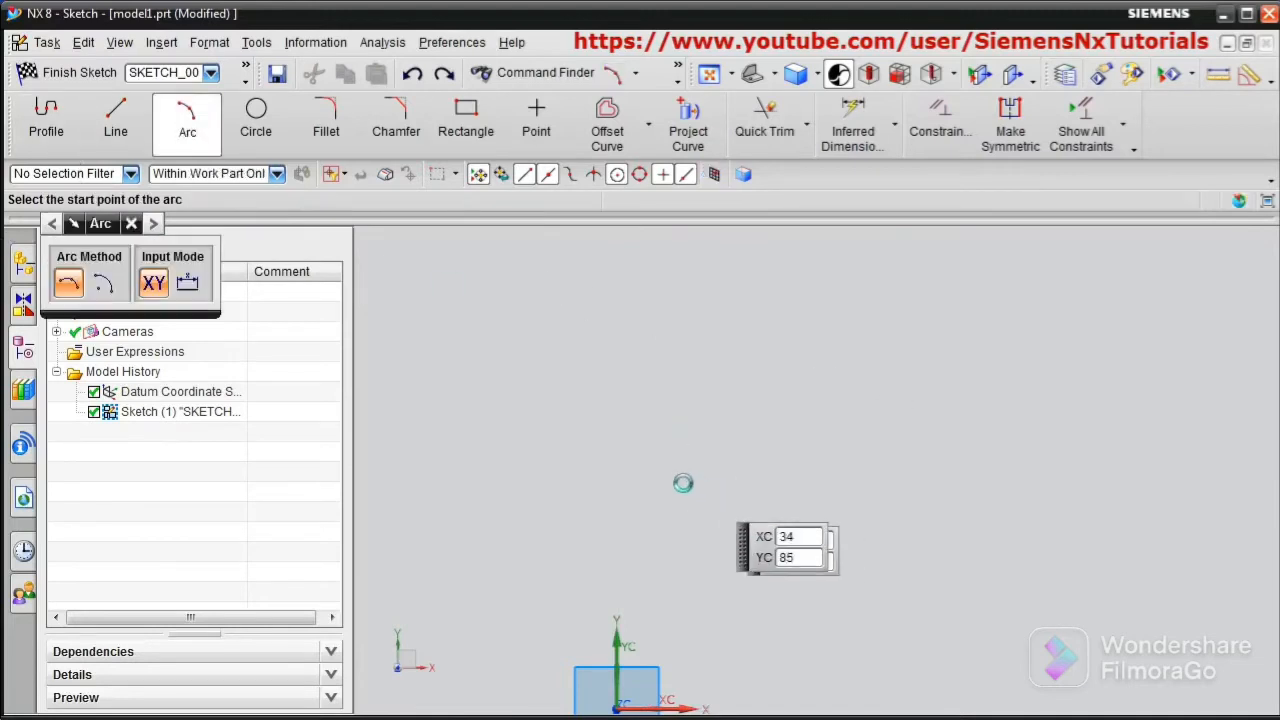
pyautogui.click(621, 453)
pyautogui.click(803, 354)
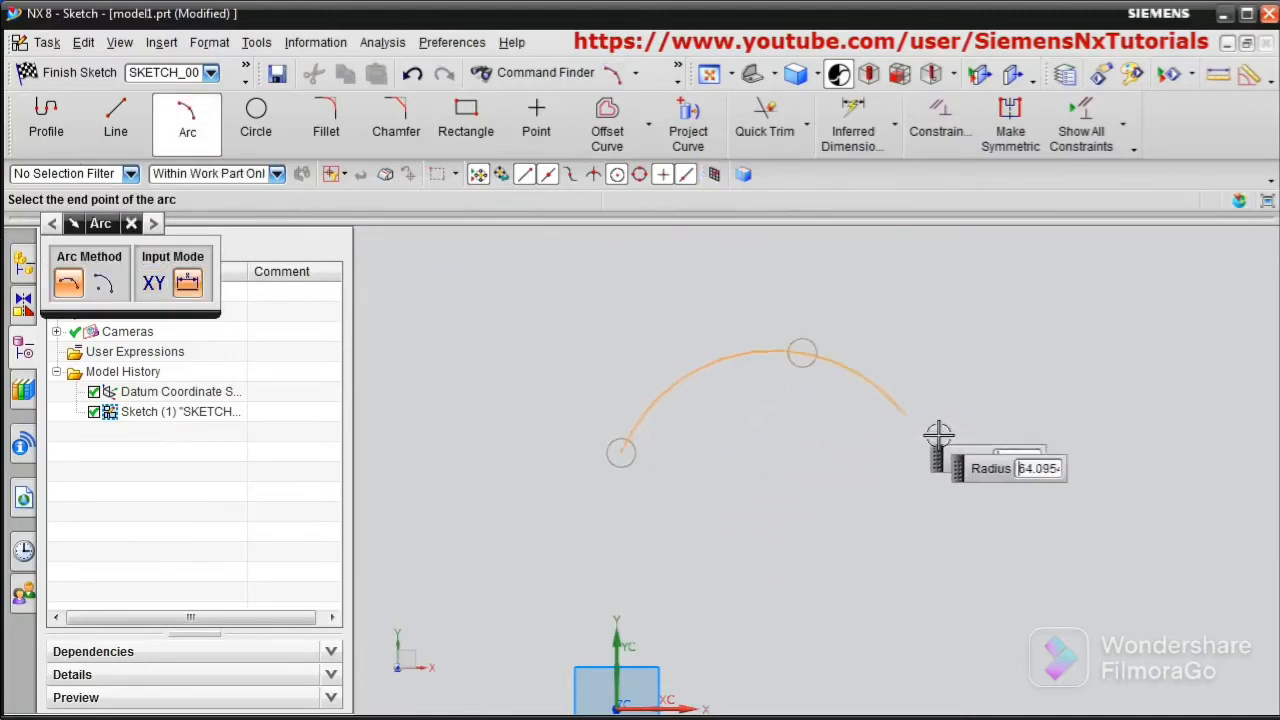
pyautogui.click(983, 468)
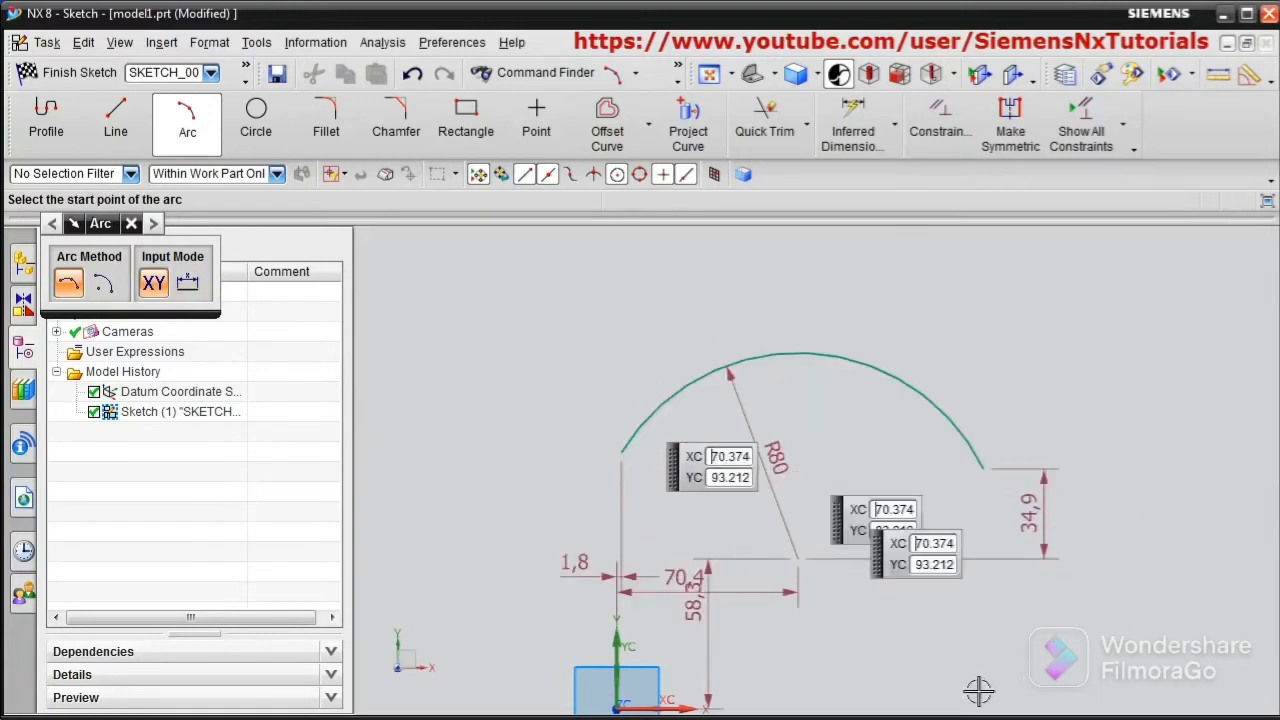
pyautogui.press('Escape')
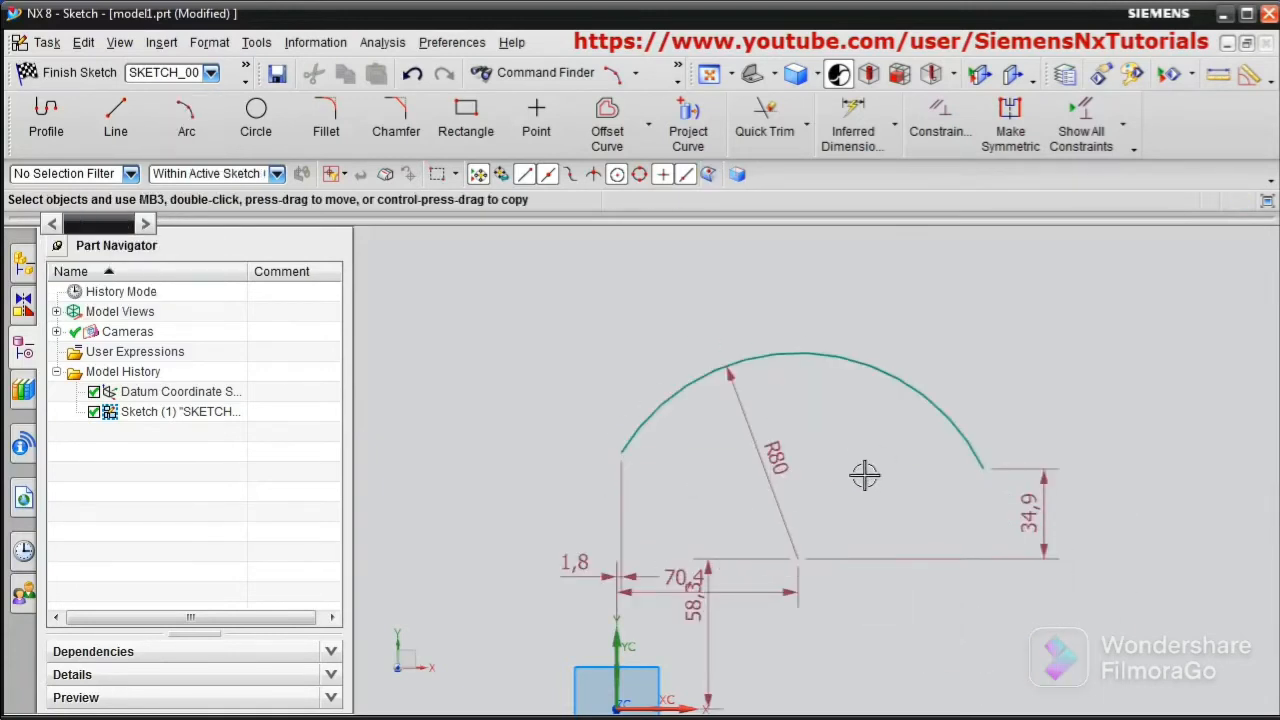
pyautogui.hotkey('ctrl', 'z')
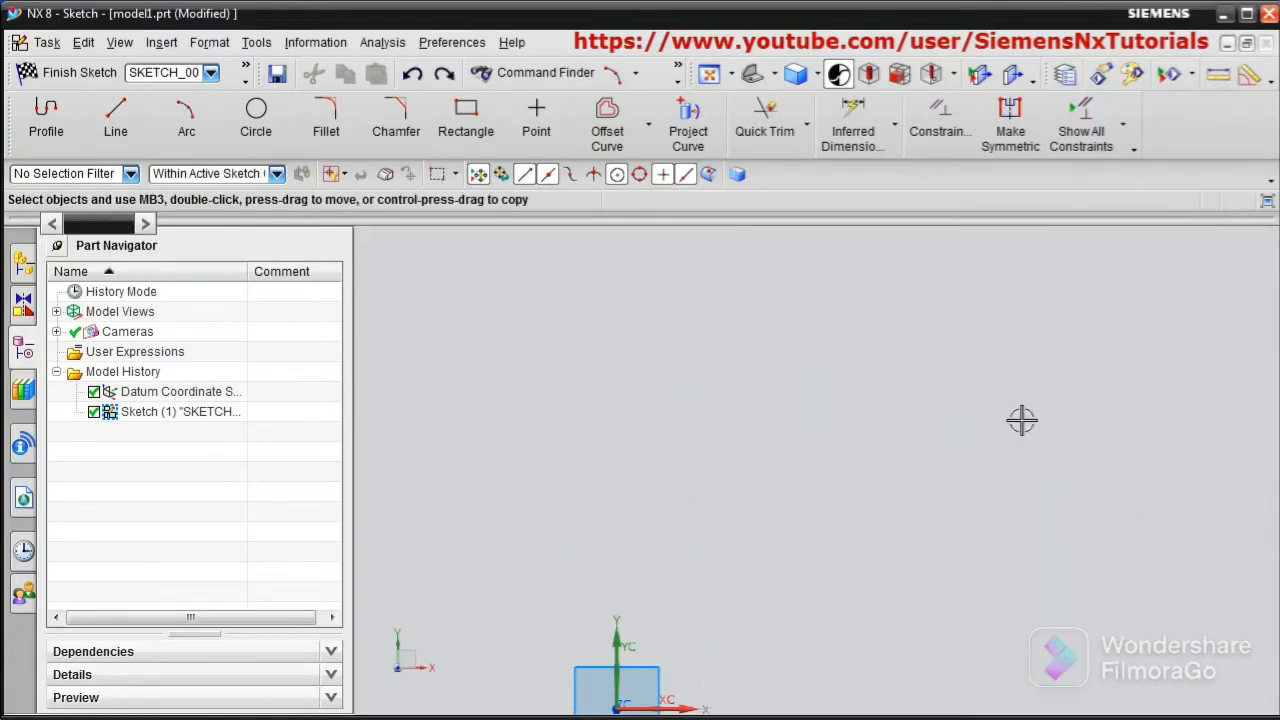
# Draw an Arc by Center and Endpoints around the origin with a radius of about 100 mm, starting on the X axis, and undo it
pyautogui.click(186, 118)
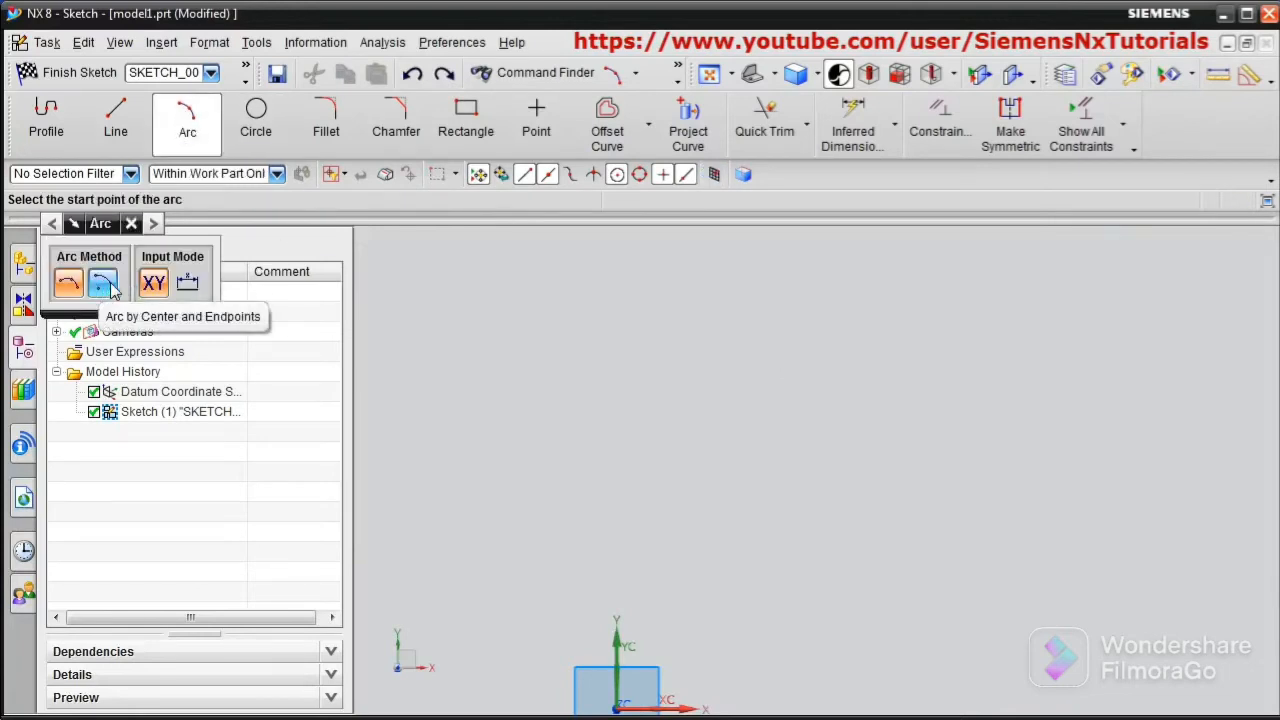
pyautogui.click(104, 285)
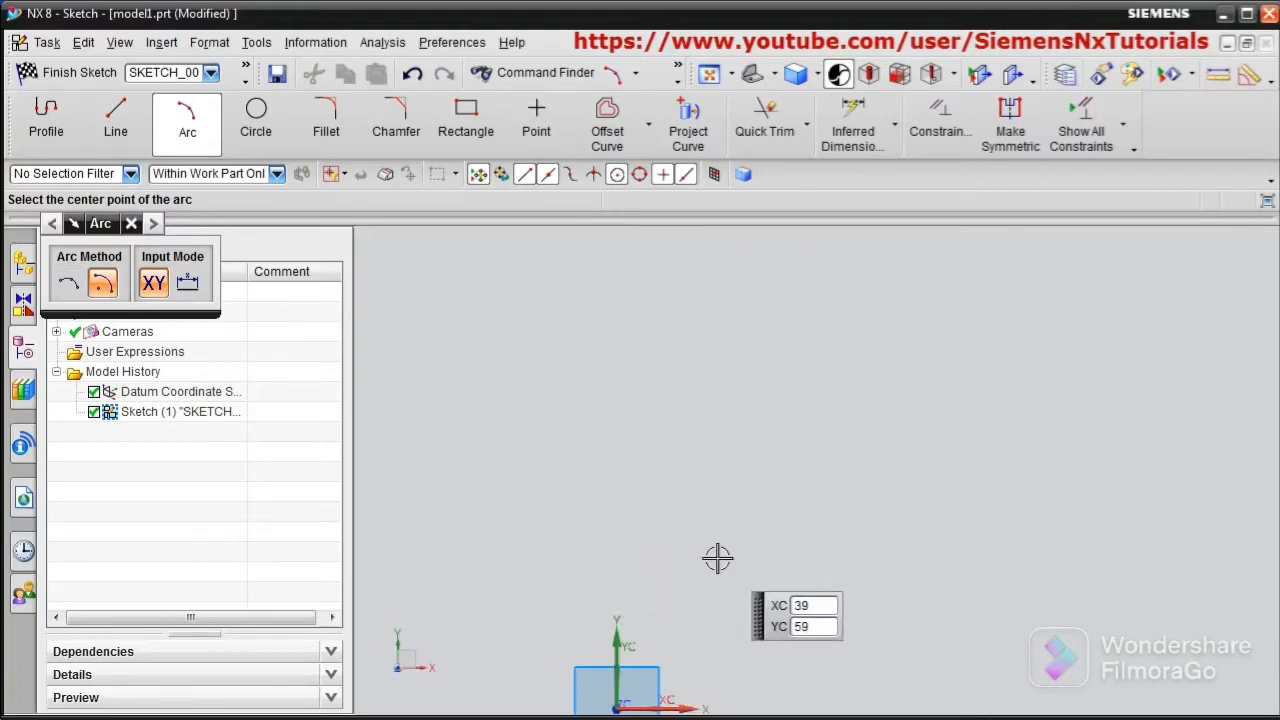
pyautogui.moveTo(669, 583)
pyautogui.keyDown('shift'); pyautogui.mouseDown(button='middle')
pyautogui.moveTo(689, 526)
pyautogui.moveTo(692, 432)
pyautogui.mouseUp(button='middle'); pyautogui.keyUp('shift')
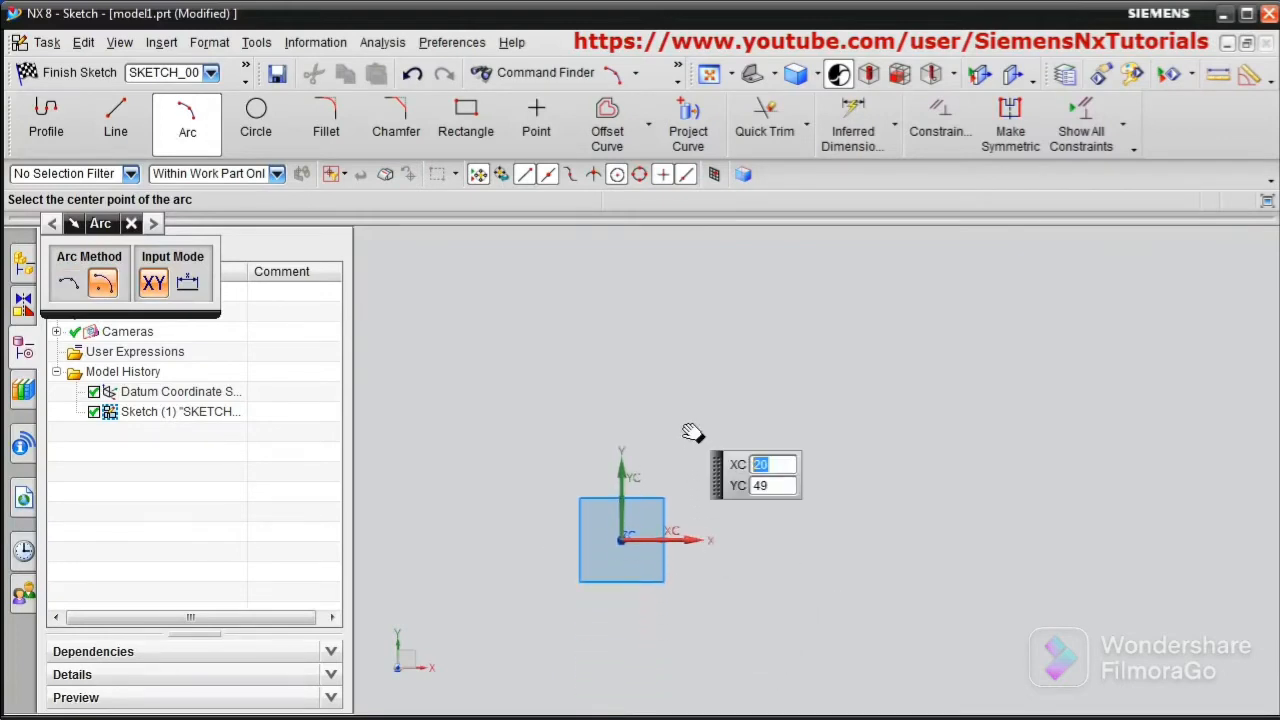
pyautogui.click(622, 538)
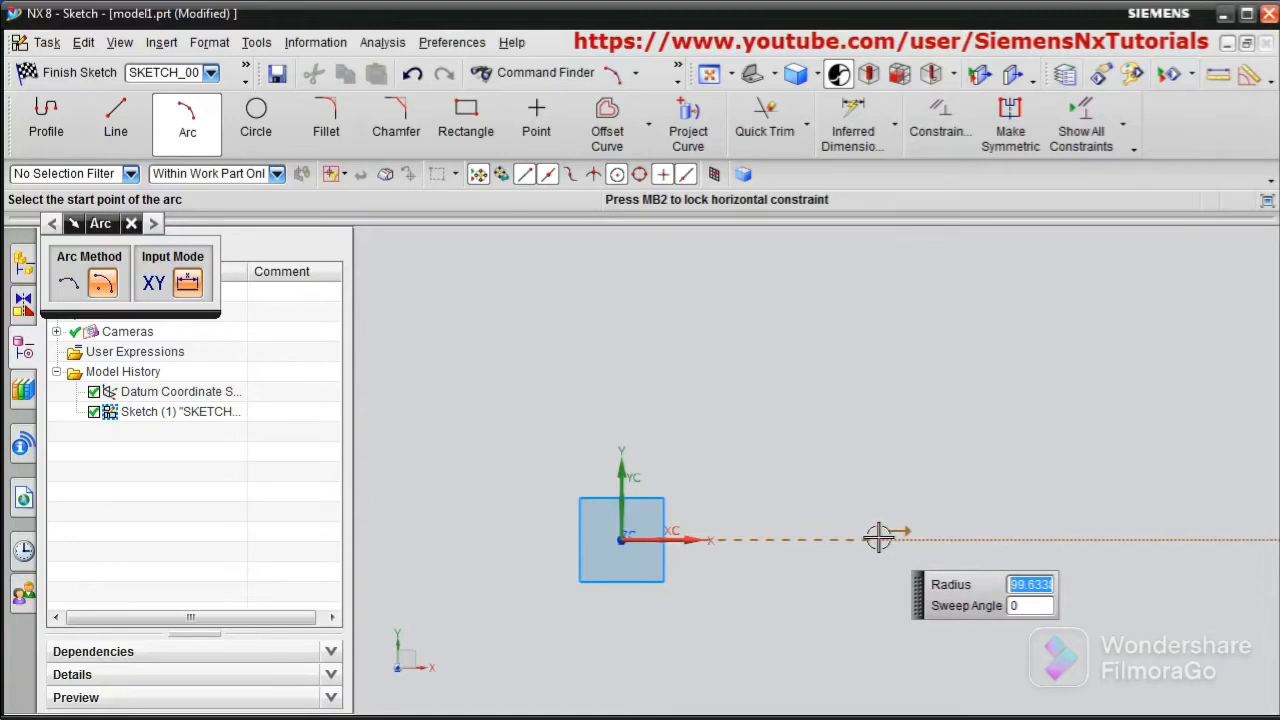
pyautogui.click(878, 538)
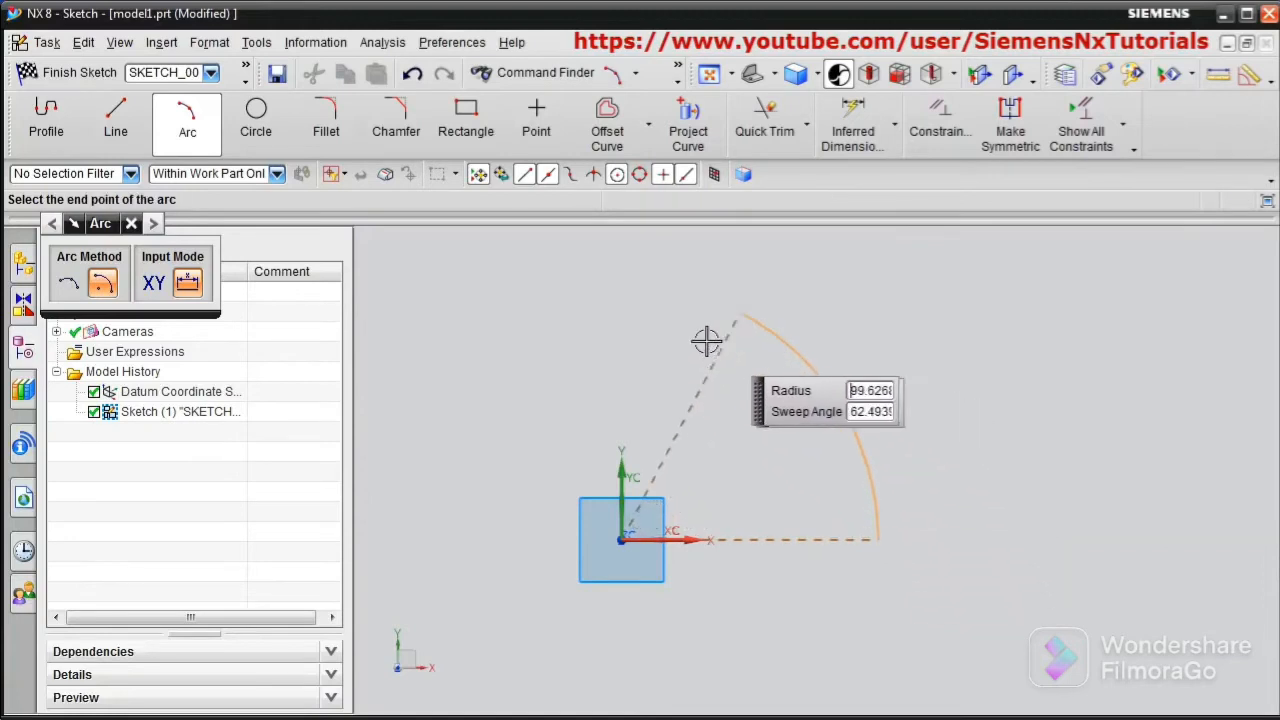
pyautogui.click(512, 413)
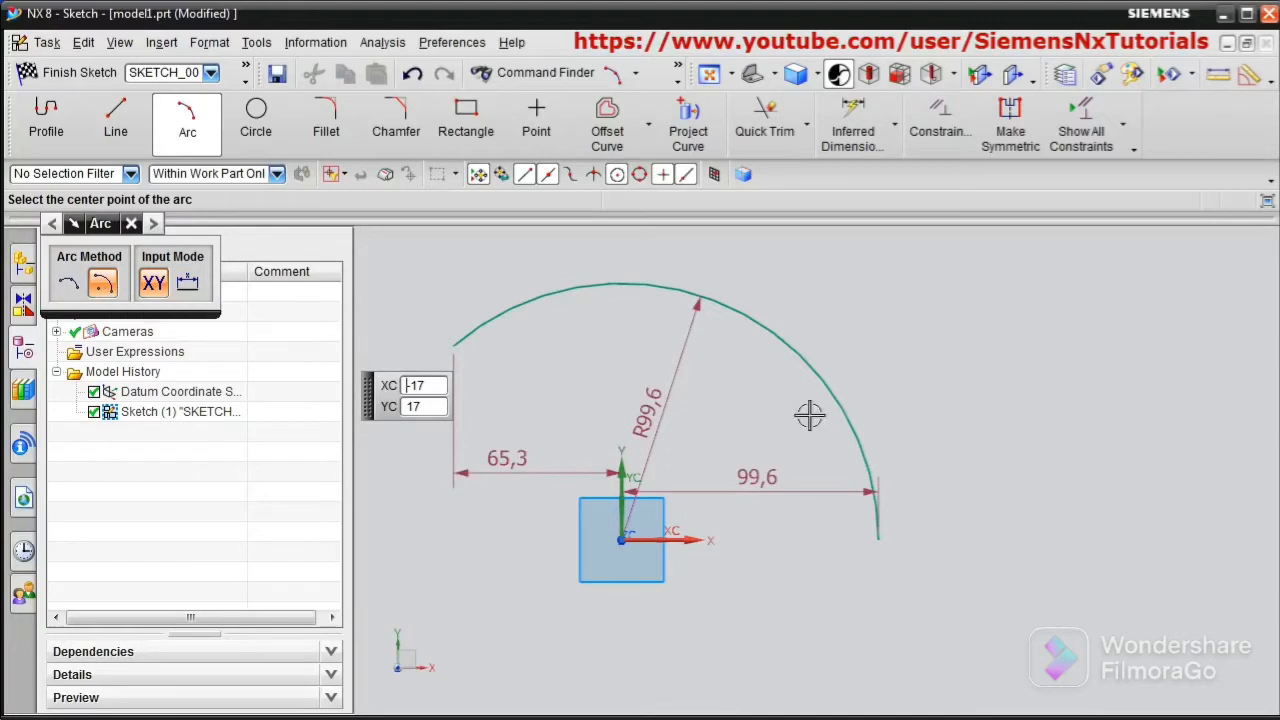
pyautogui.hotkey('ctrl', 'z')
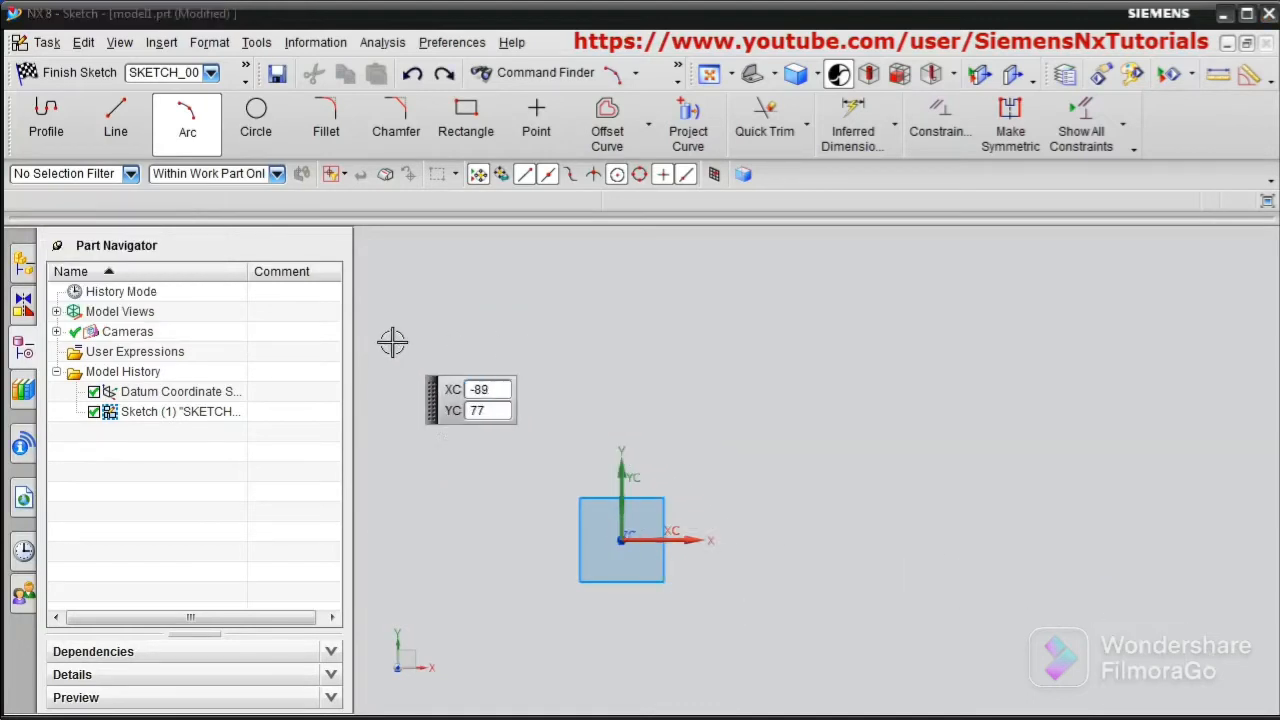
# Draw a center-and-endpoints Arc at the origin with radius 100 mm and sweep angle 120°, rising from the X axis, and undo it
pyautogui.click(200, 128)
pyautogui.click(200, 128)
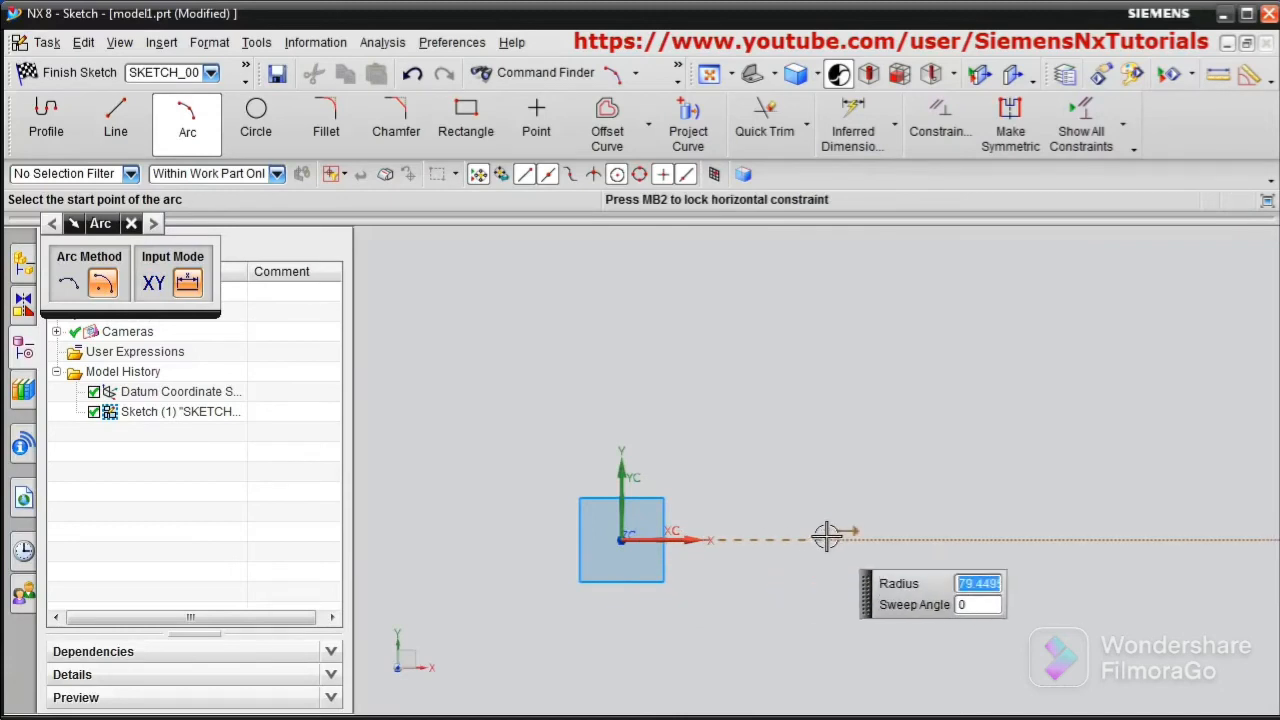
pyautogui.press('Tab')
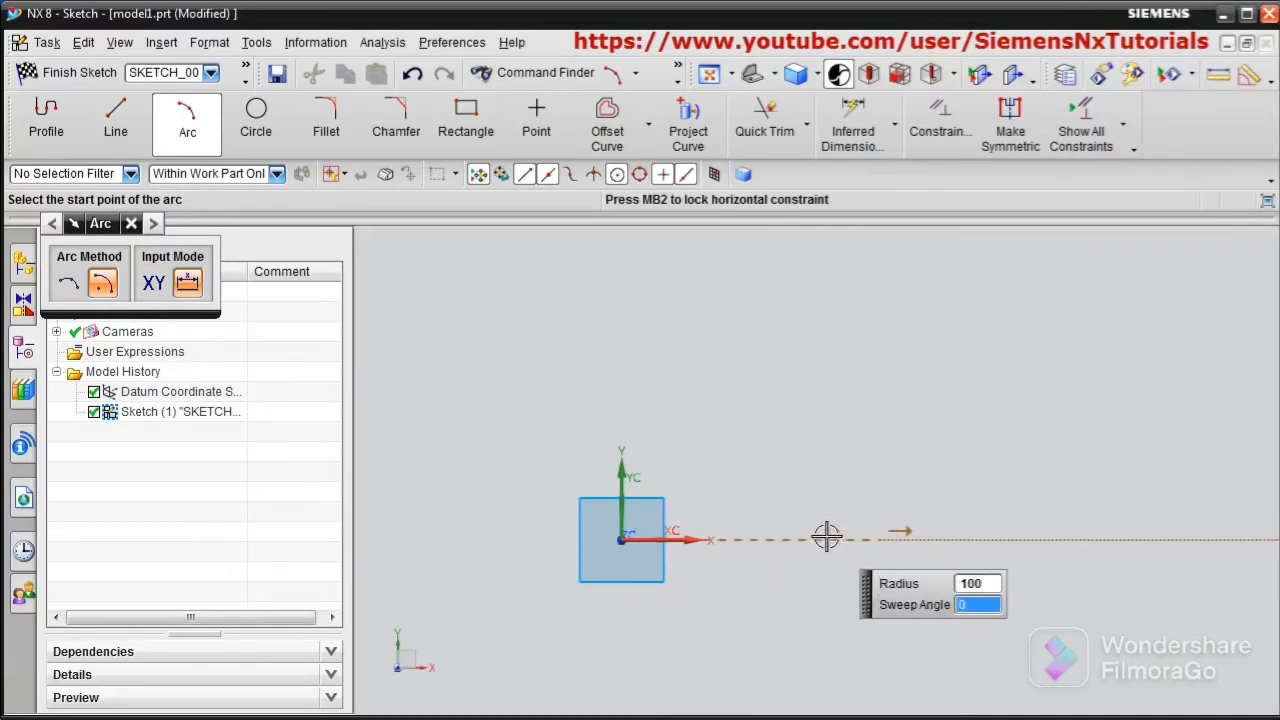
pyautogui.press('Tab')
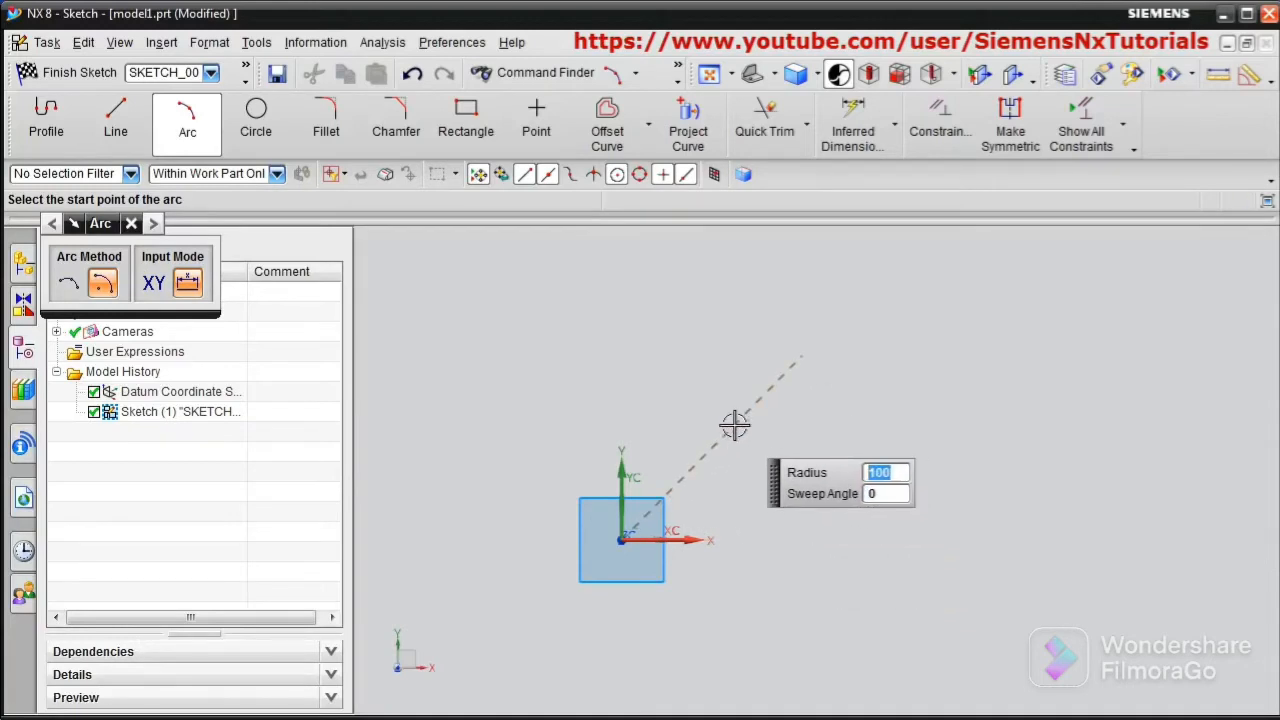
pyautogui.press('Tab')
pyautogui.press('Tab')
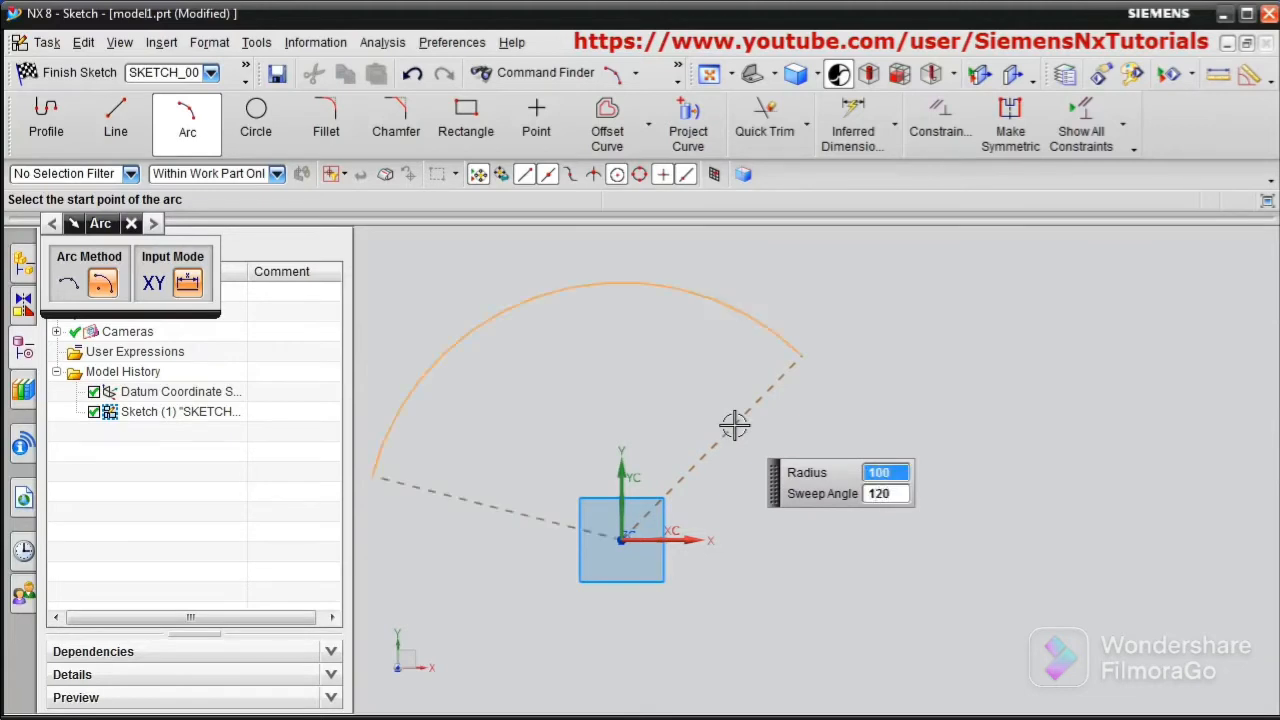
pyautogui.click(838, 544)
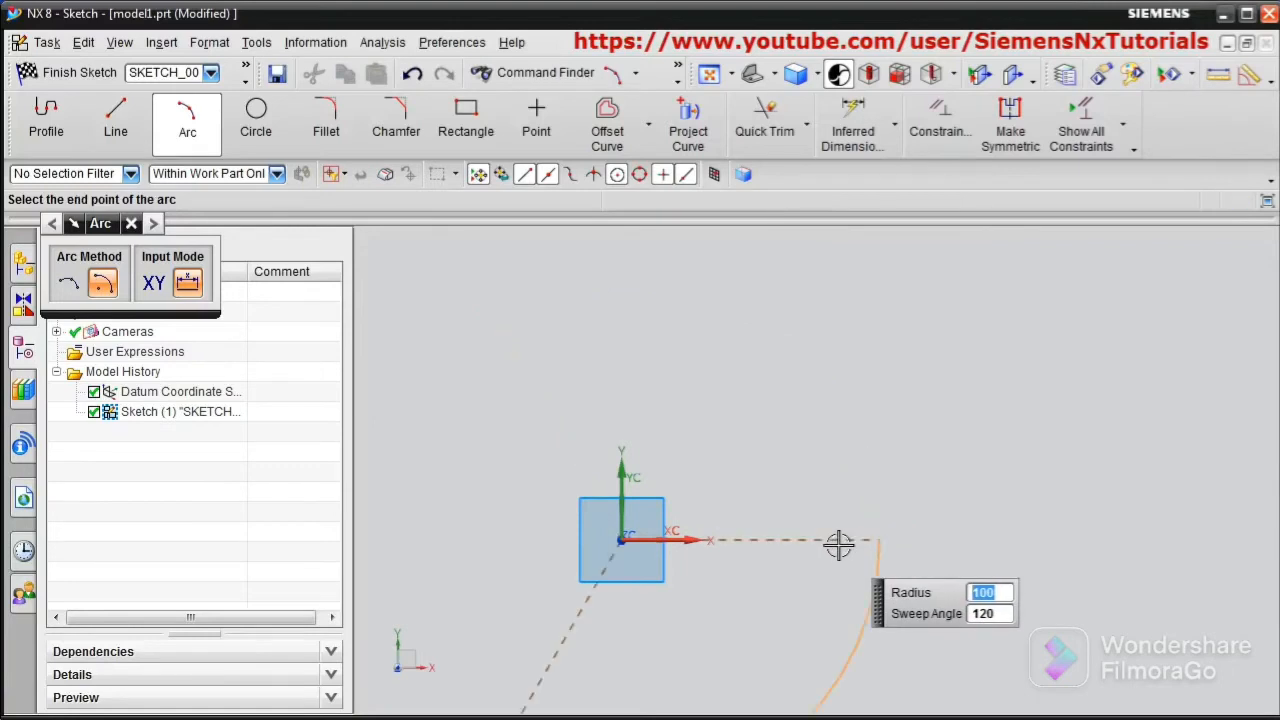
pyautogui.click(840, 461)
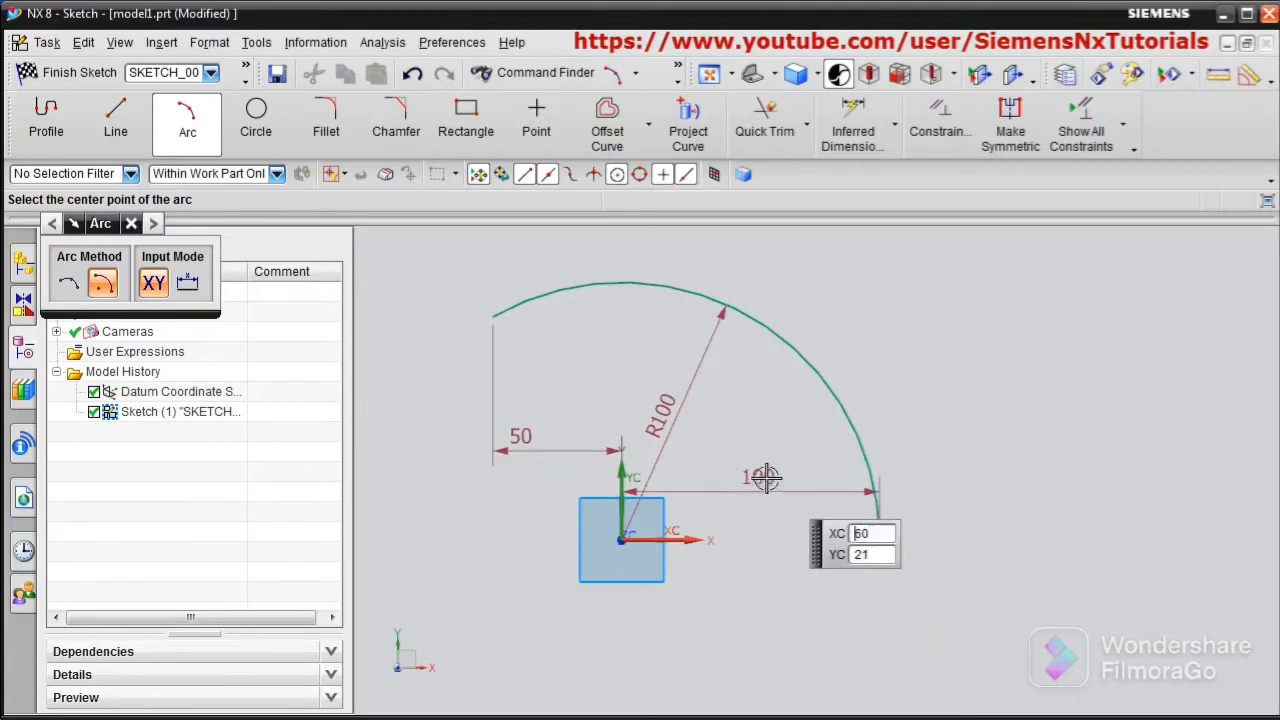
pyautogui.hotkey('ctrl', 'z')
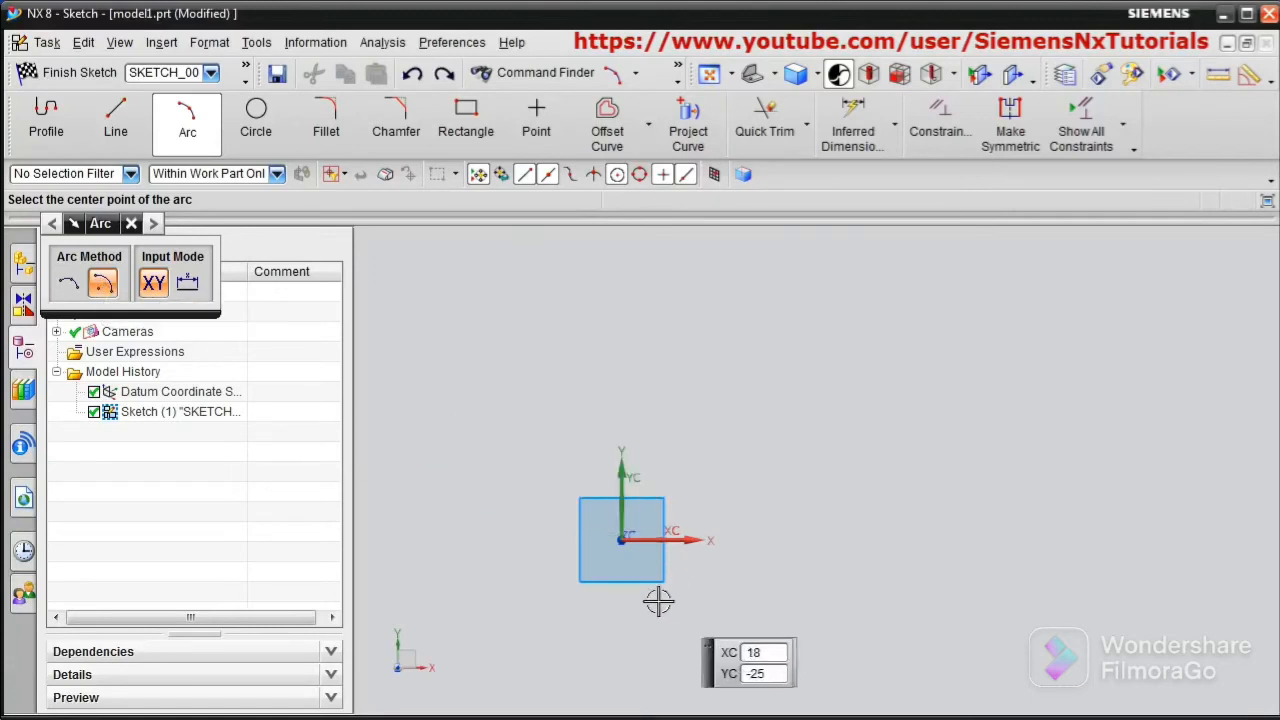
# Redraw the origin-centered Arc of radius 100 mm and 120° sweep from the positive X axis, and undo it again
pyautogui.click(622, 540)
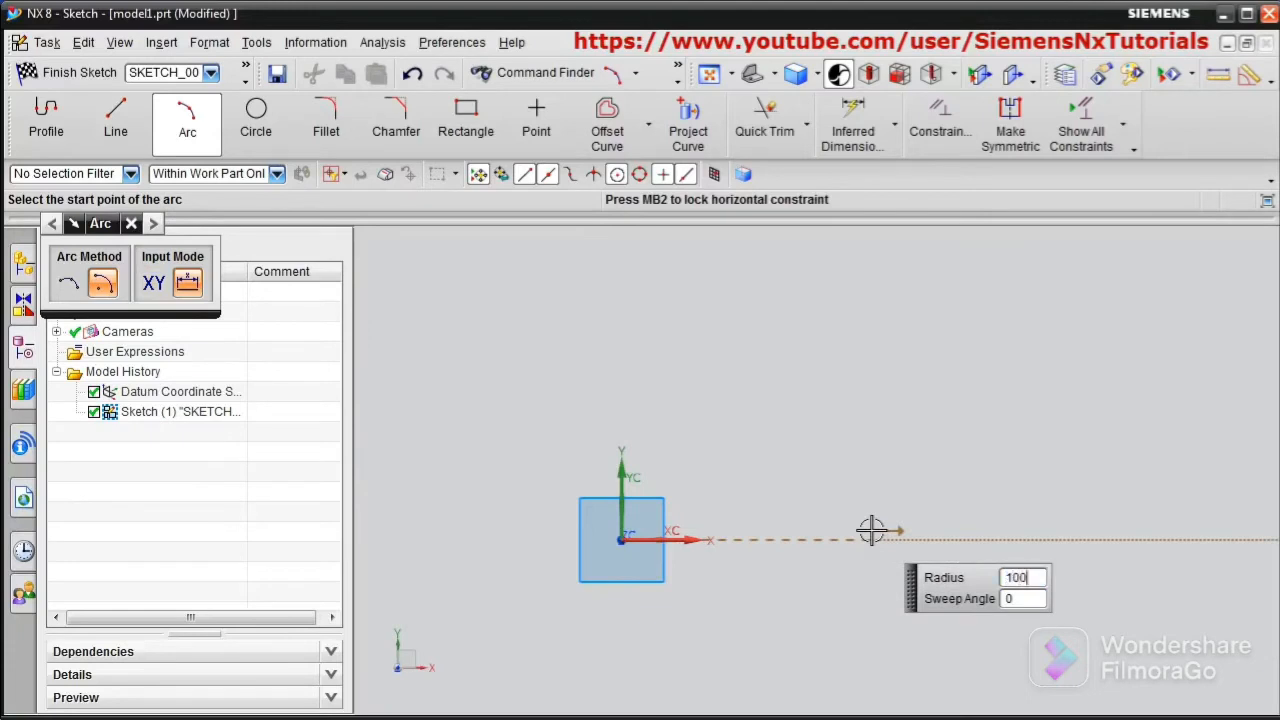
pyautogui.press('Tab')
pyautogui.press('Tab')
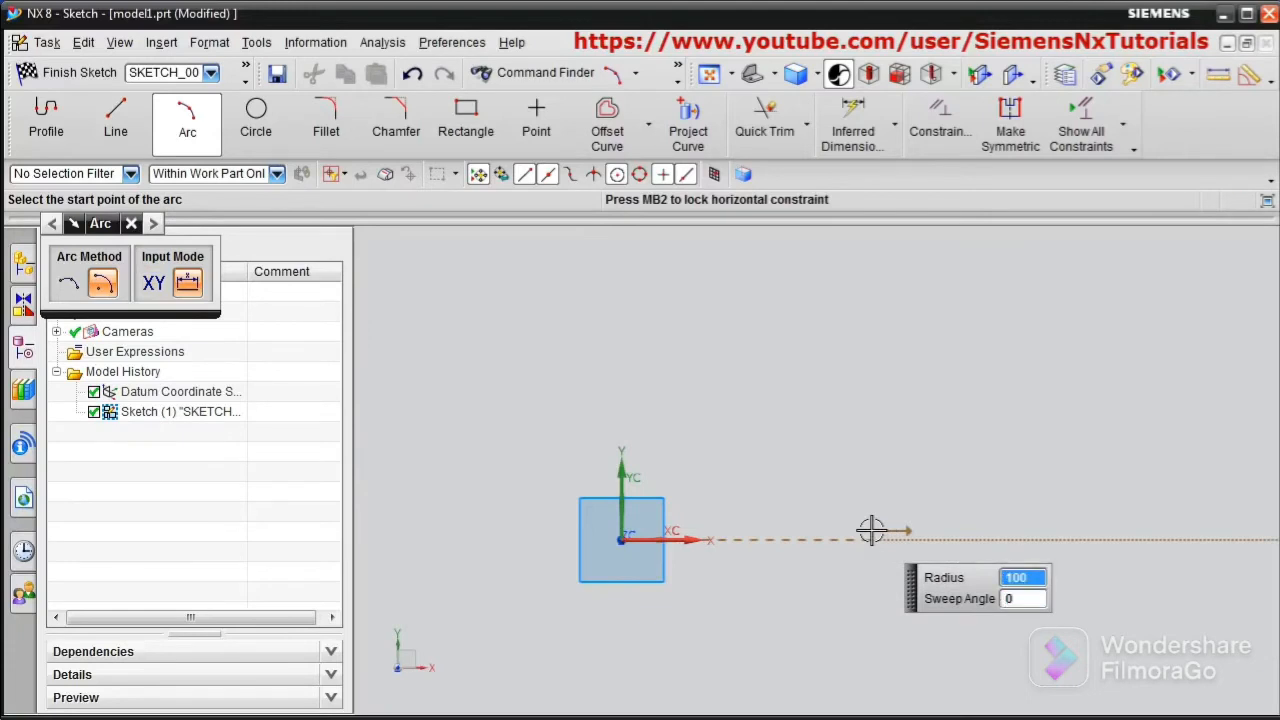
pyautogui.click(871, 530)
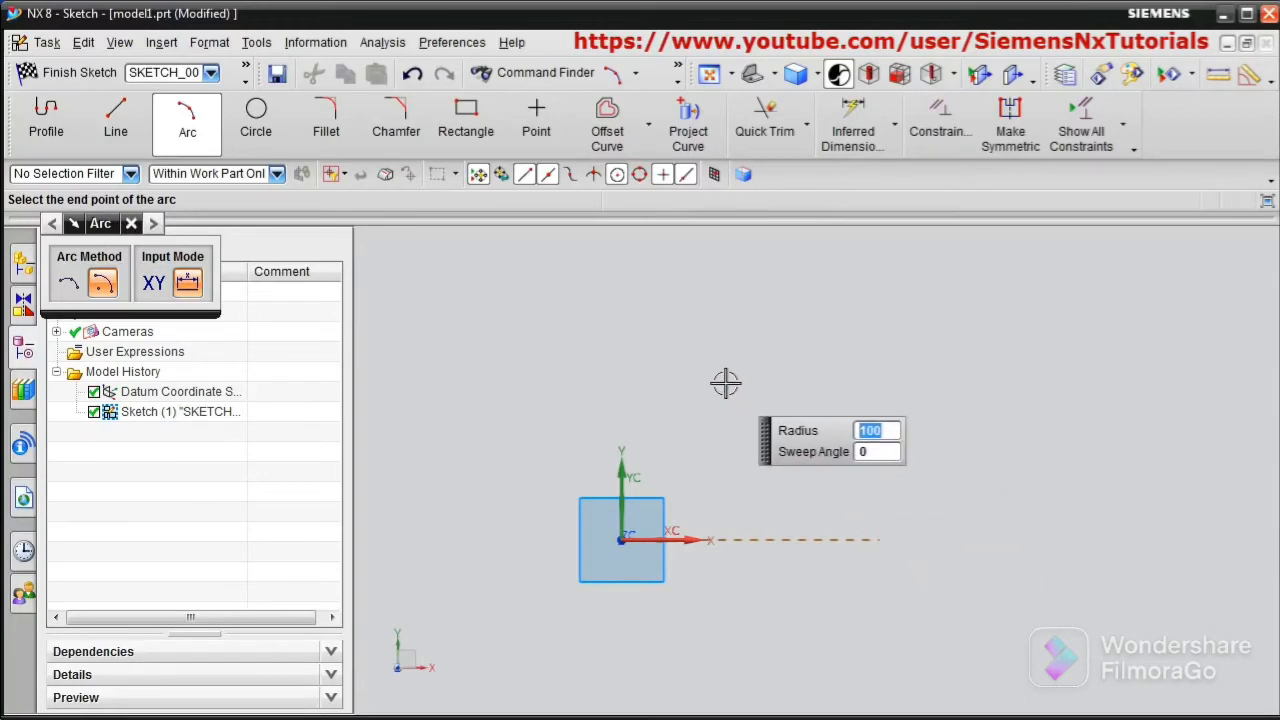
pyautogui.press('Tab')
pyautogui.press('Tab')
pyautogui.click(692, 362)
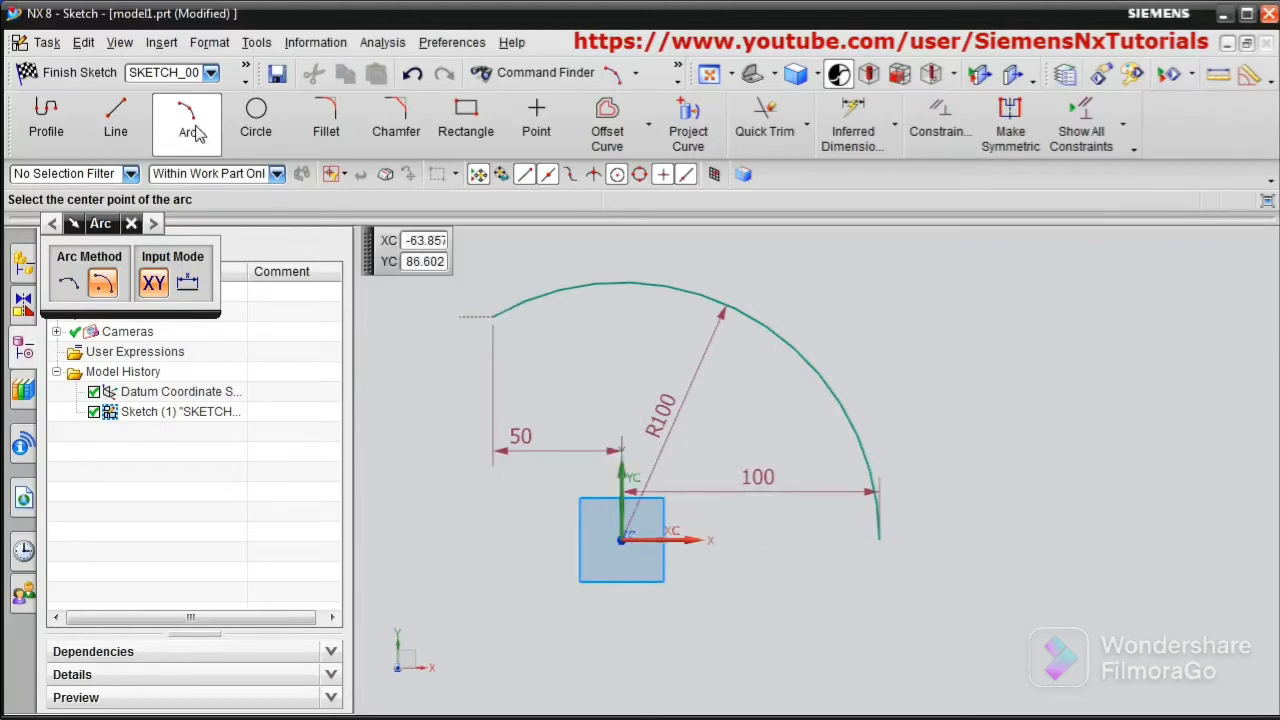
pyautogui.hotkey('ctrl', 'z')
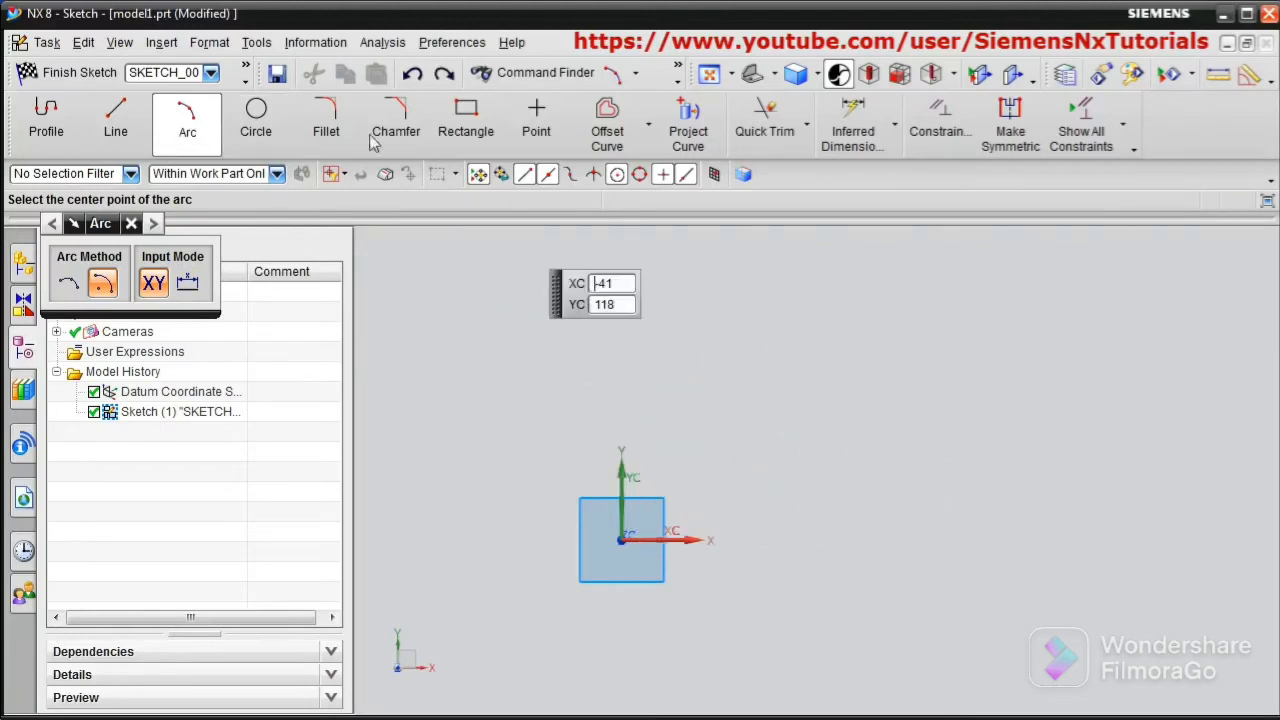
# Draw a Circle by center and diameter at the origin with a diameter of 100 mm
pyautogui.click(256, 125)
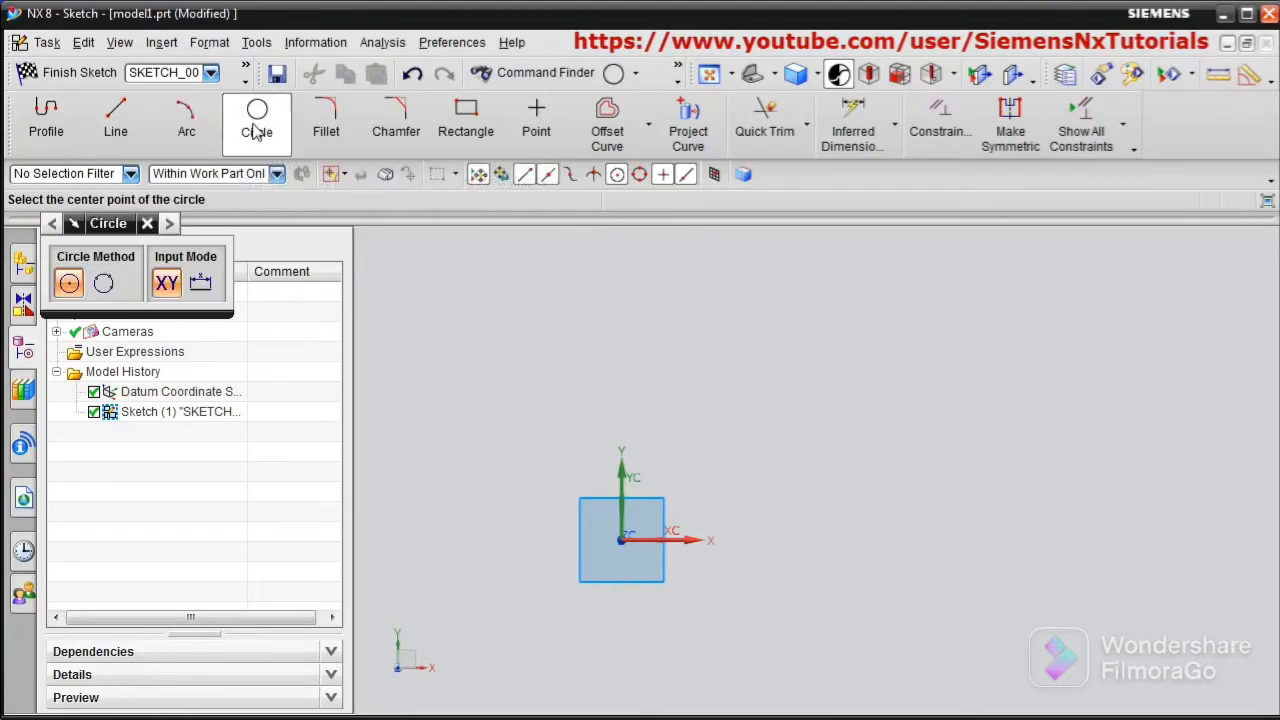
pyautogui.click(622, 539)
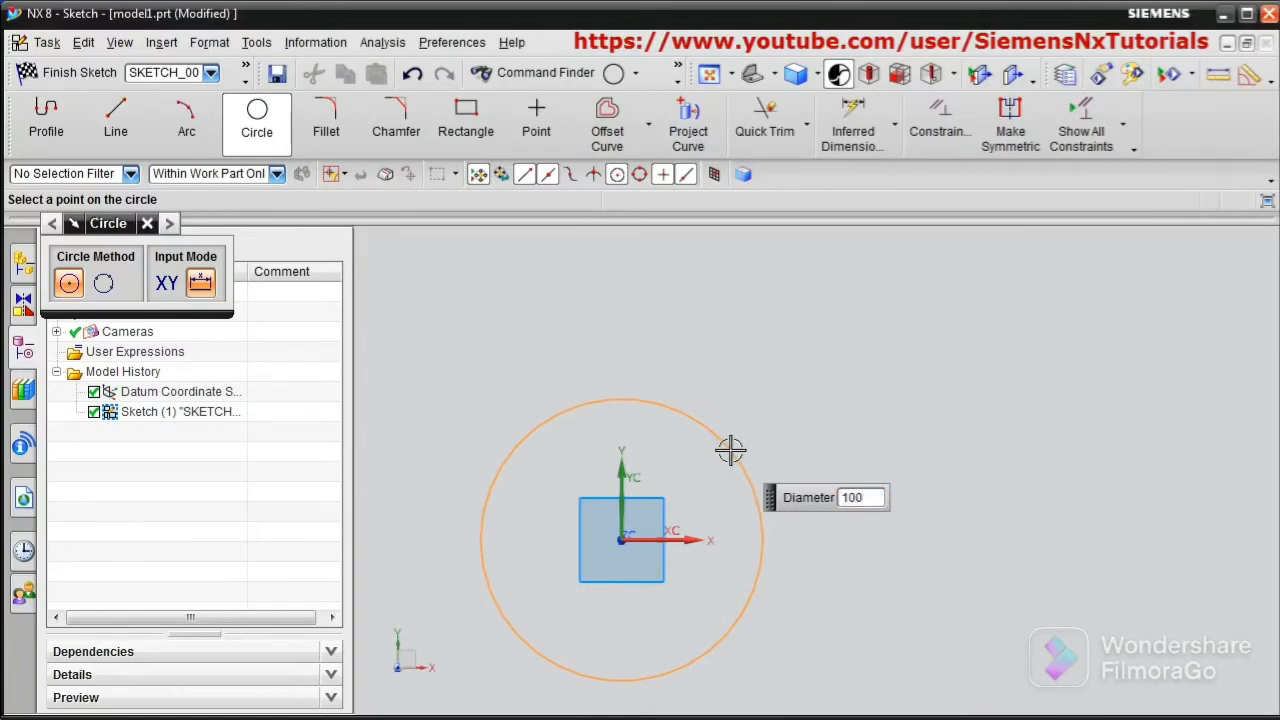
pyautogui.write('100')
pyautogui.press('Return')
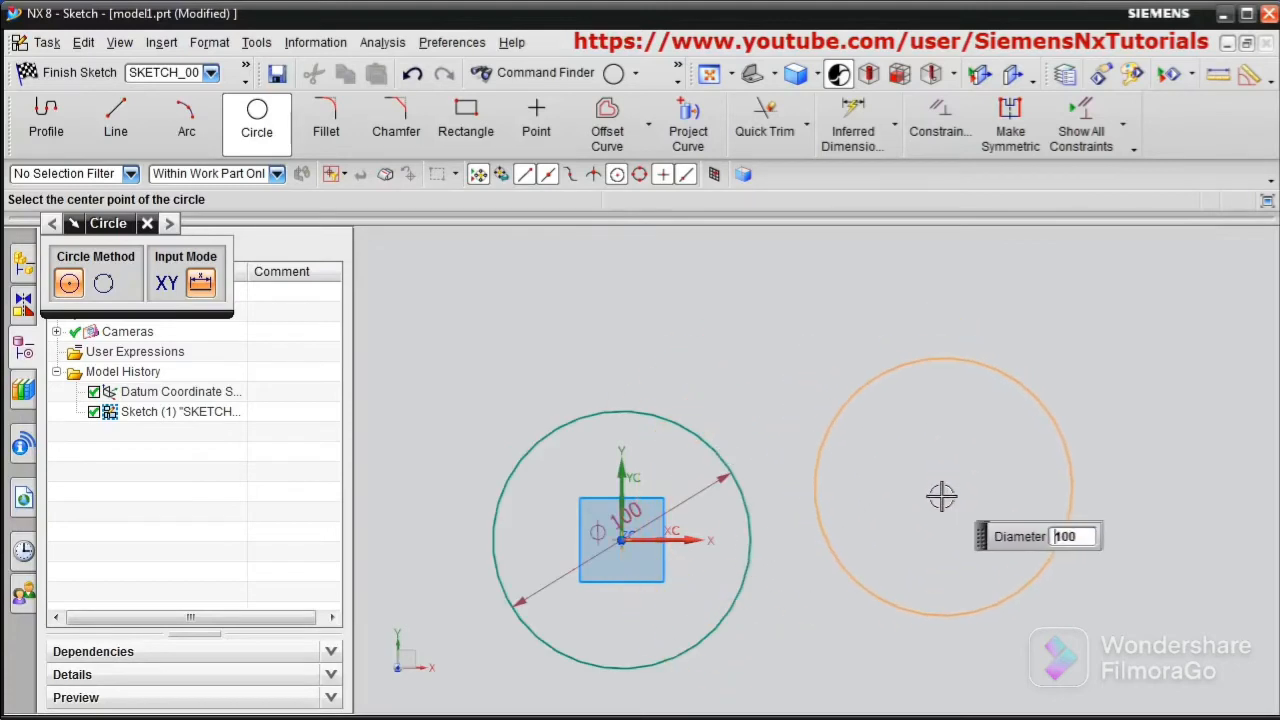
# Draw a second freehand Circle about 86 mm in diameter, about 123 mm across and 48 mm up from the origin, and delete it
pyautogui.click(258, 120)
pyautogui.click(258, 120)
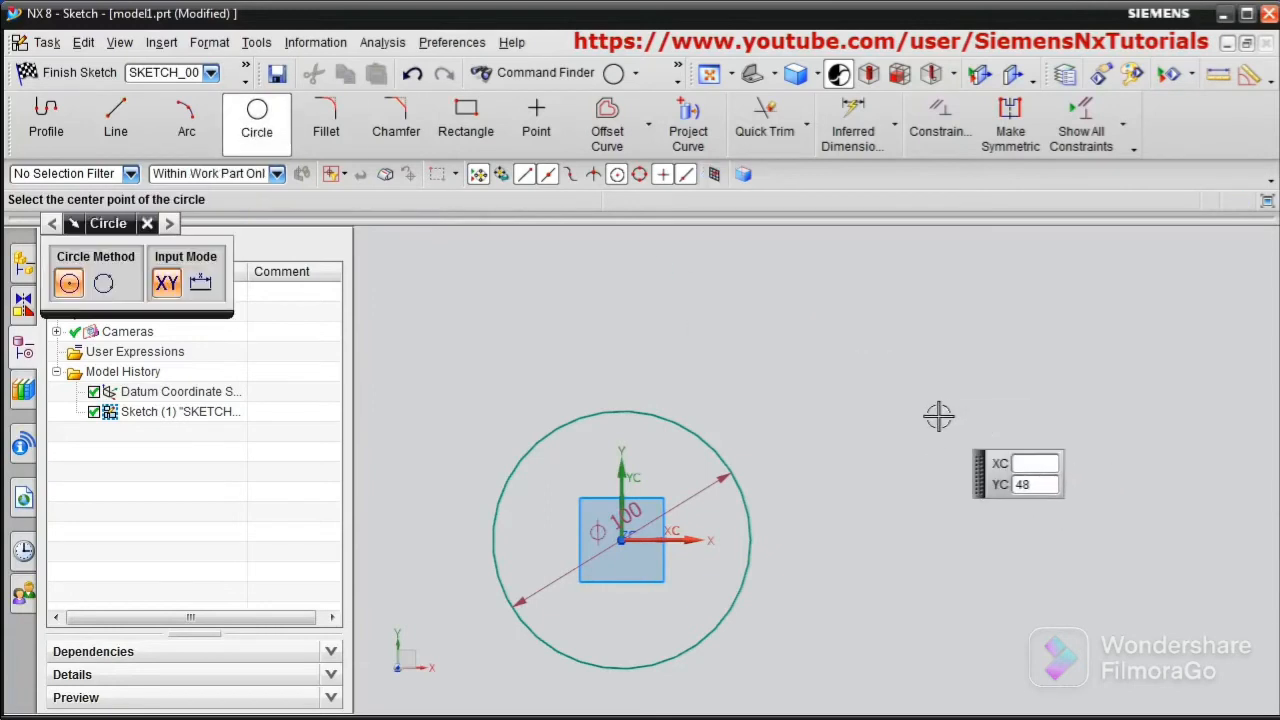
pyautogui.click(938, 416)
pyautogui.click(1028, 482)
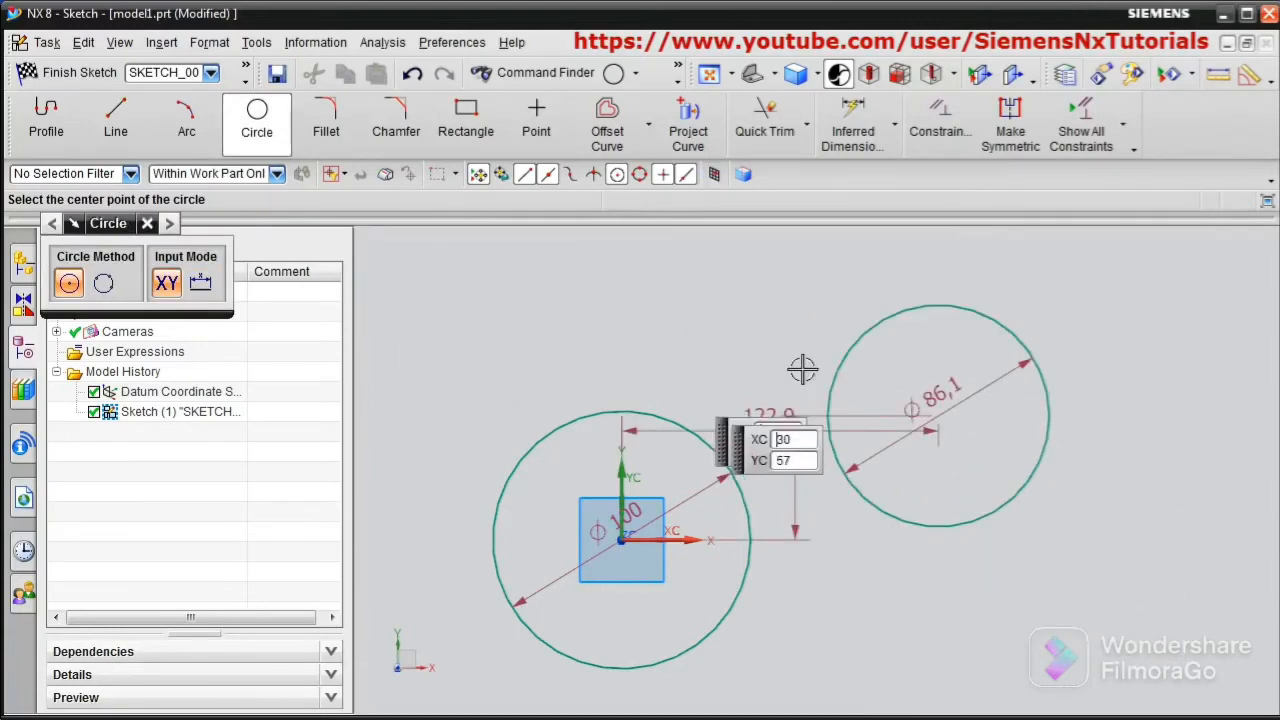
pyautogui.press('Escape')
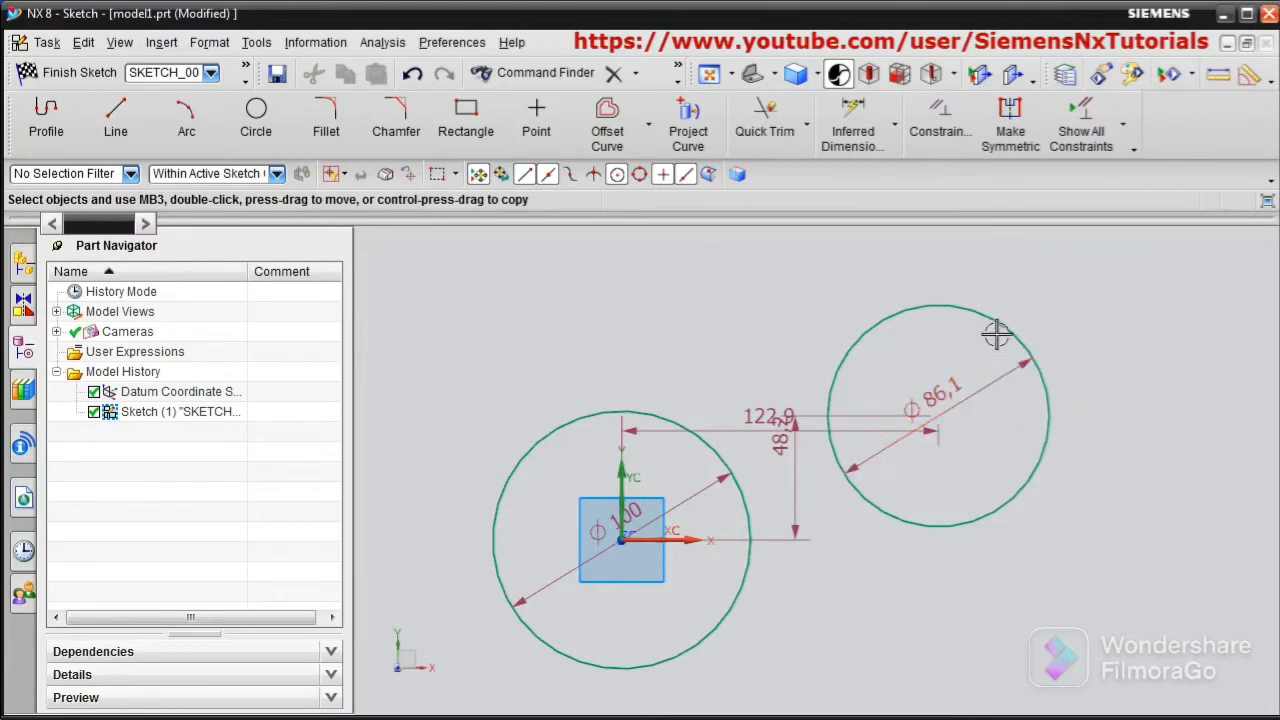
pyautogui.click(1047, 405)
pyautogui.press('Delete')
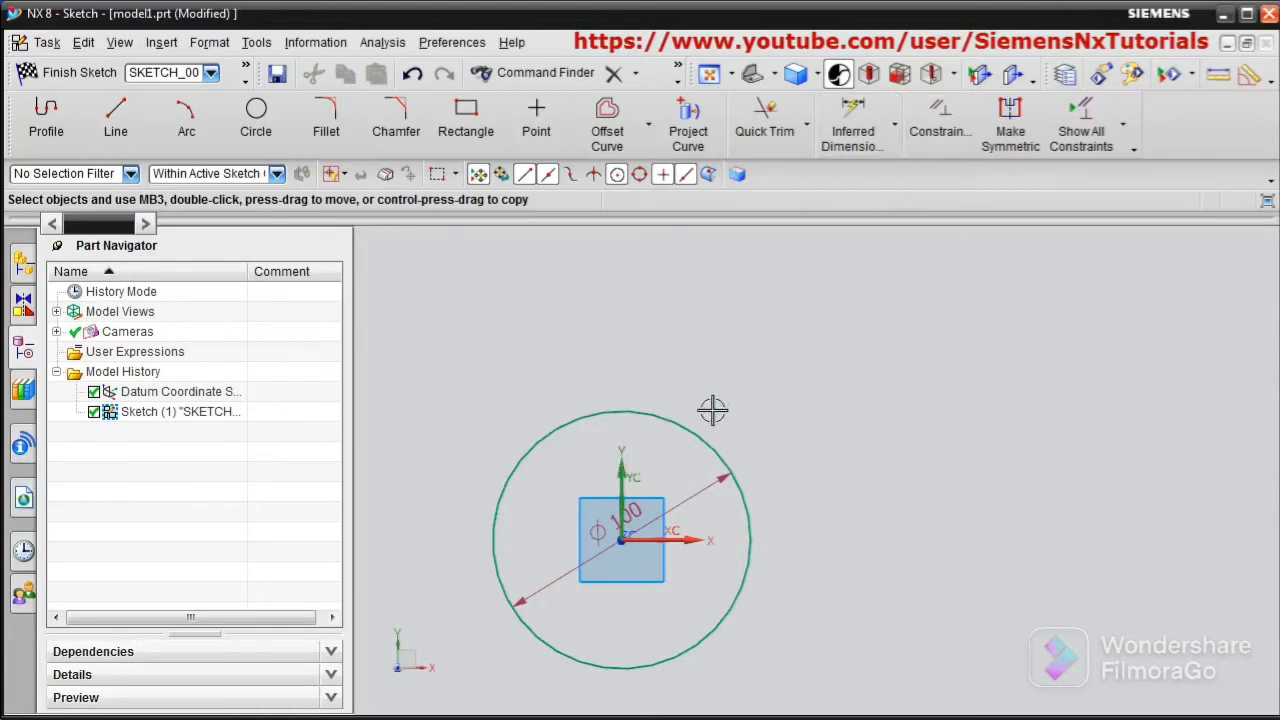
# Add a Radius Dimension to the origin-centered circle, placing its text outside the circle's upper-right edge
pyautogui.click(895, 127)
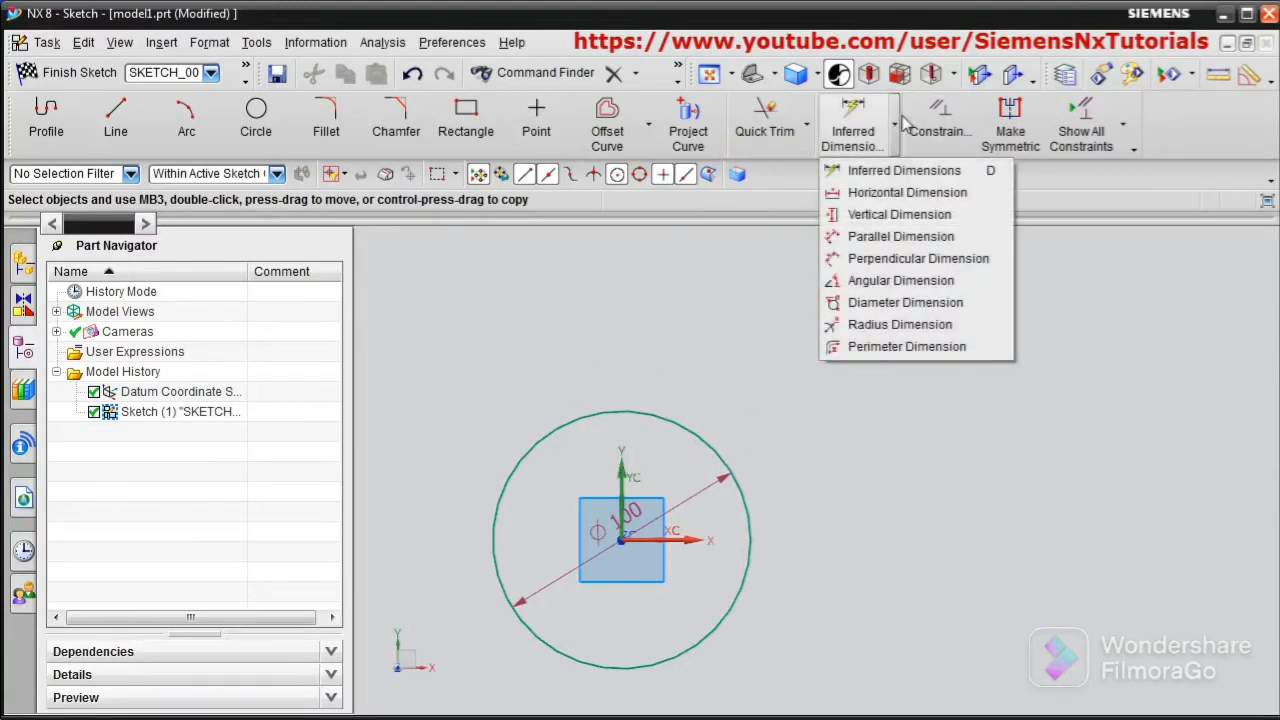
pyautogui.click(885, 324)
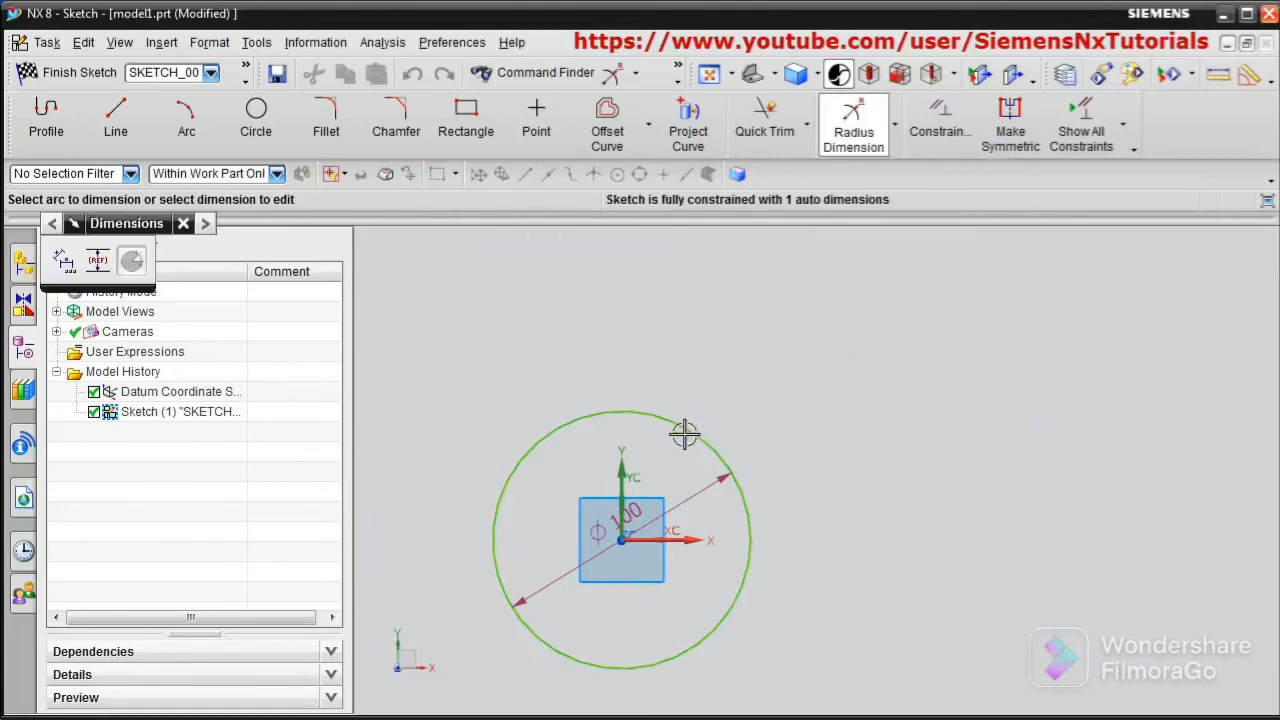
pyautogui.click(684, 431)
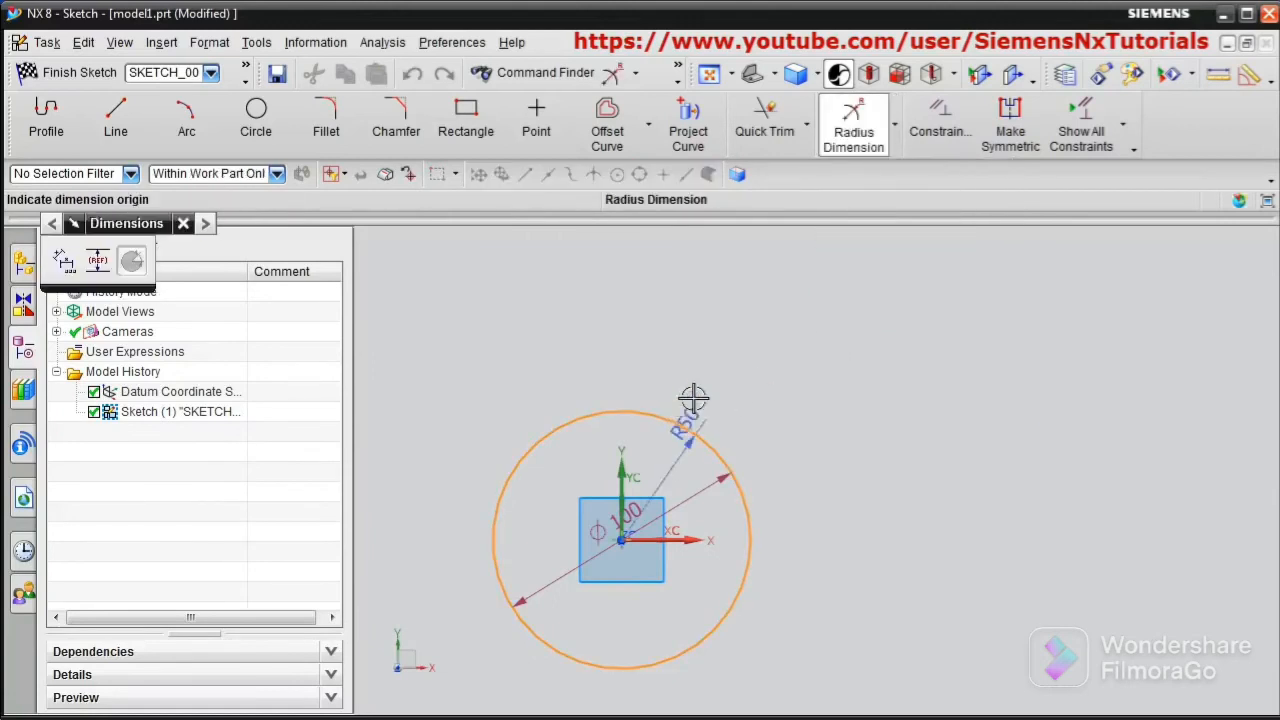
pyautogui.click(728, 352)
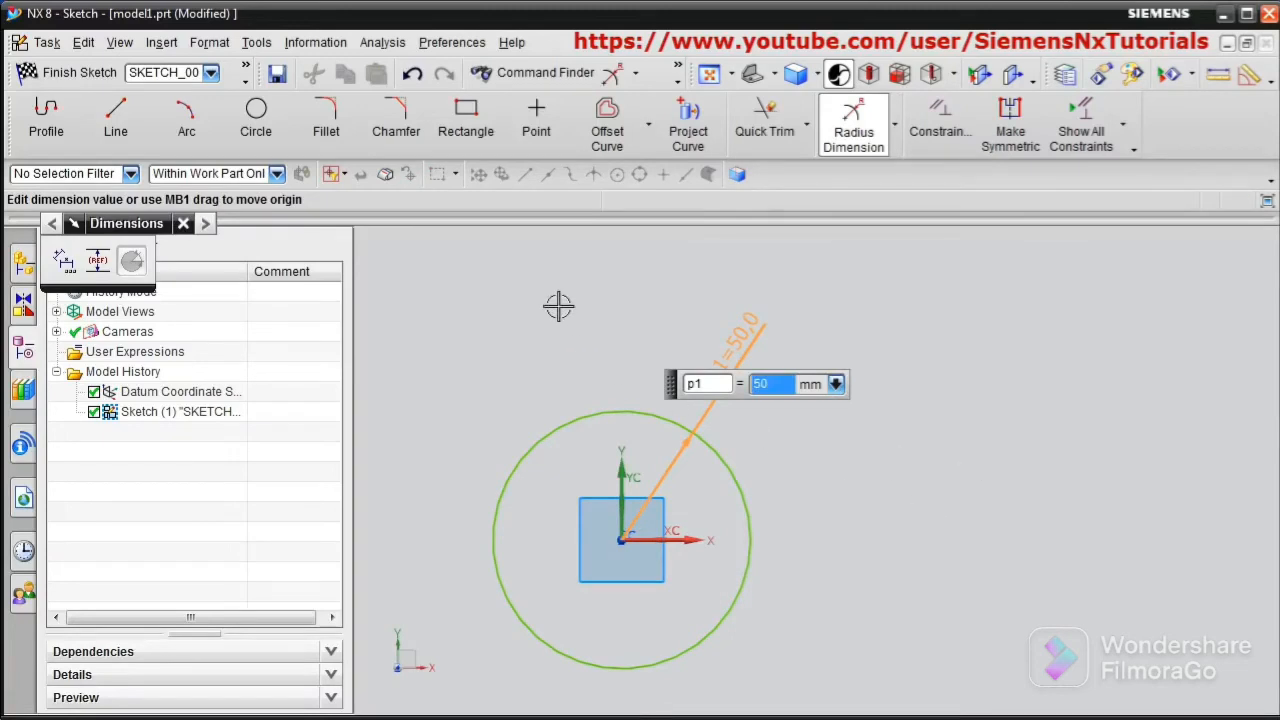
pyautogui.press('Escape')
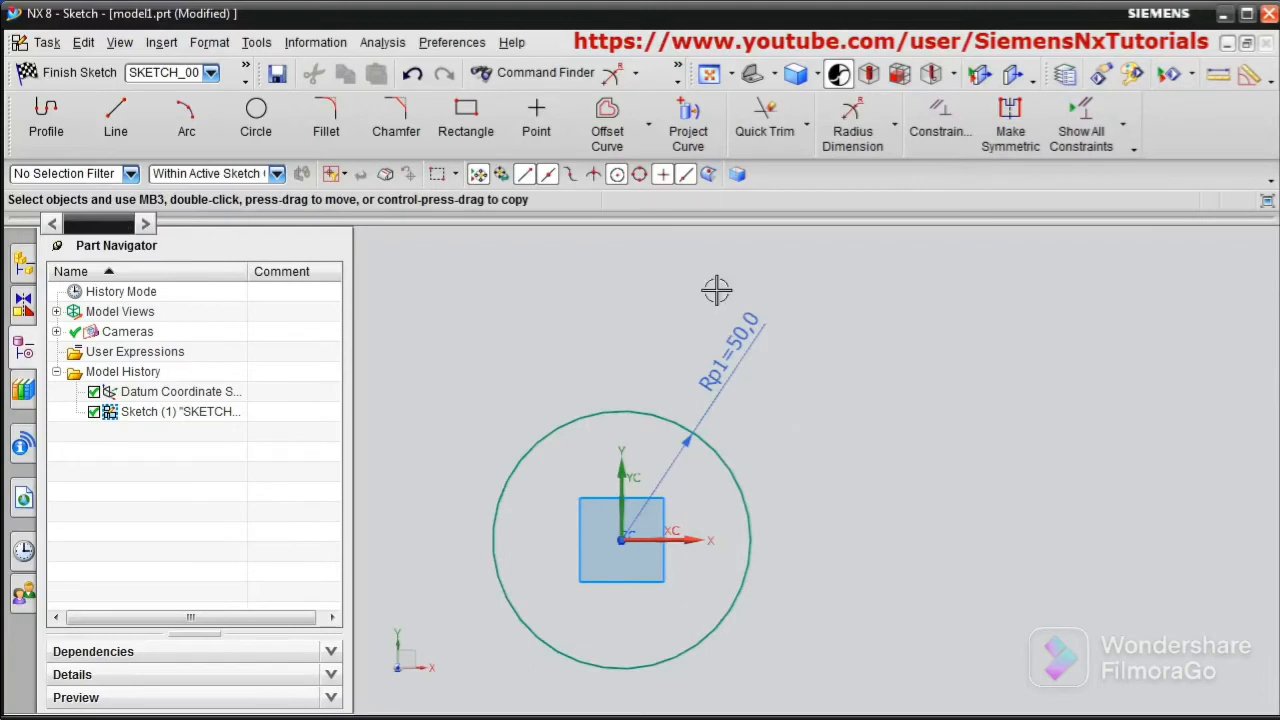
# Set the circle's radius dimension to 70 mm, and delete the circle so the sketch is empty
pyautogui.doubleClick(751, 335)
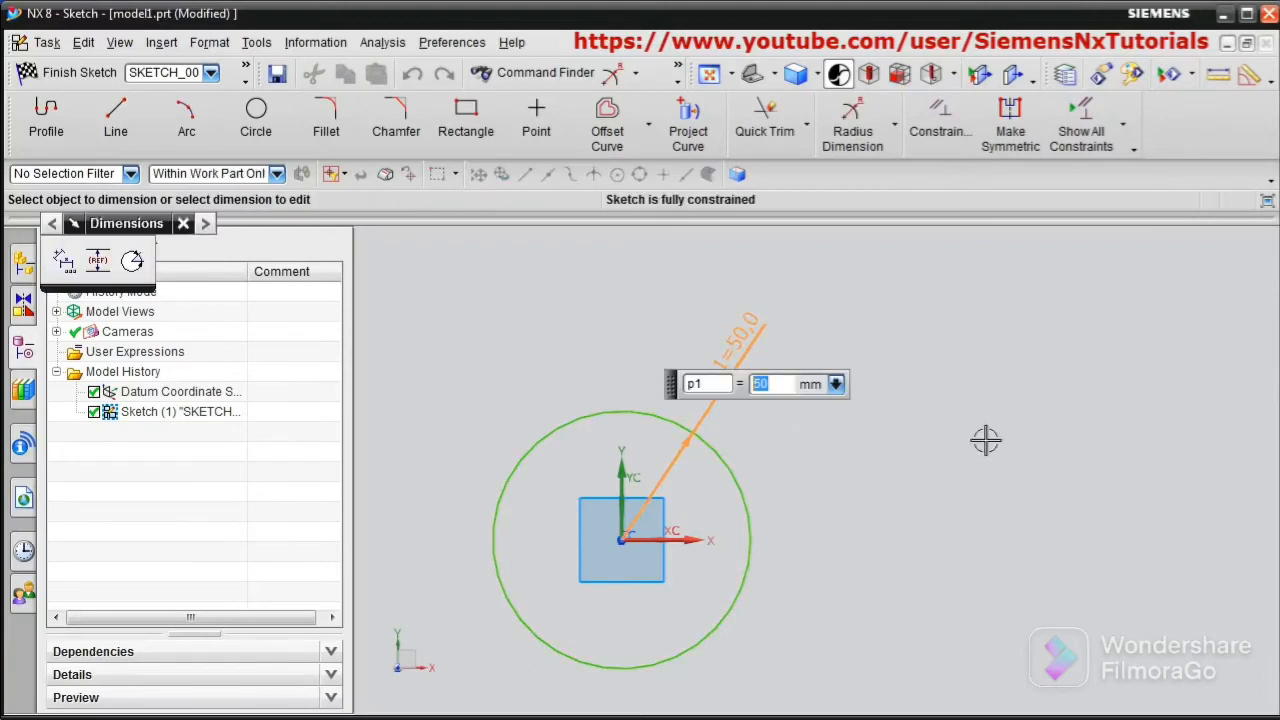
pyautogui.write('70')
pyautogui.press('Return')
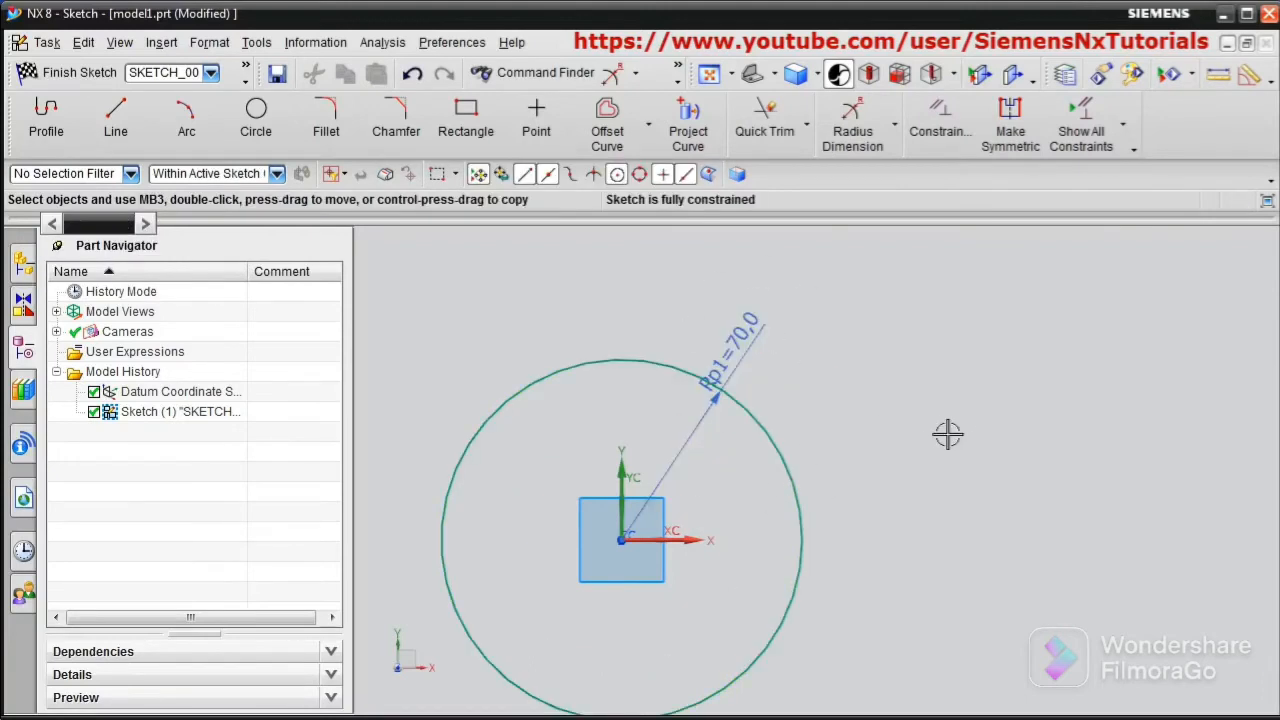
pyautogui.click(746, 417)
pyautogui.press('Delete')
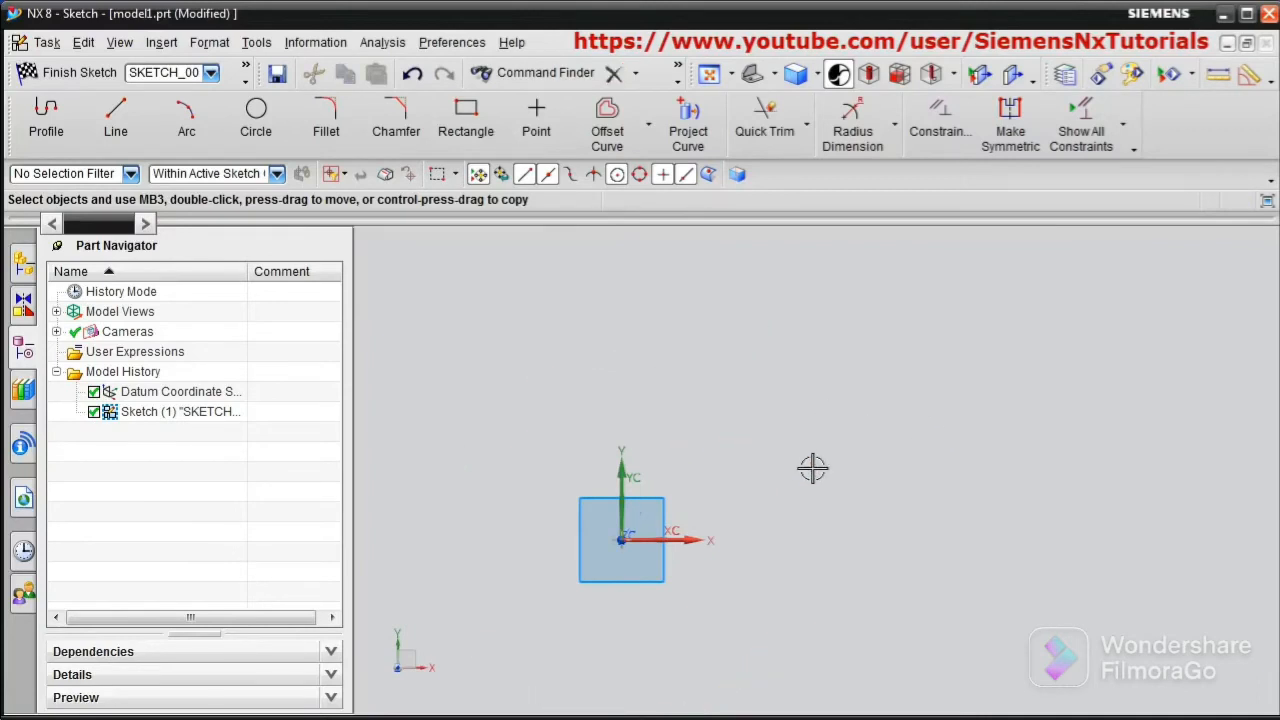
# Draw a Circle by center and diameter at the origin with a diameter of 100 mm, and delete it
pyautogui.click(258, 118)
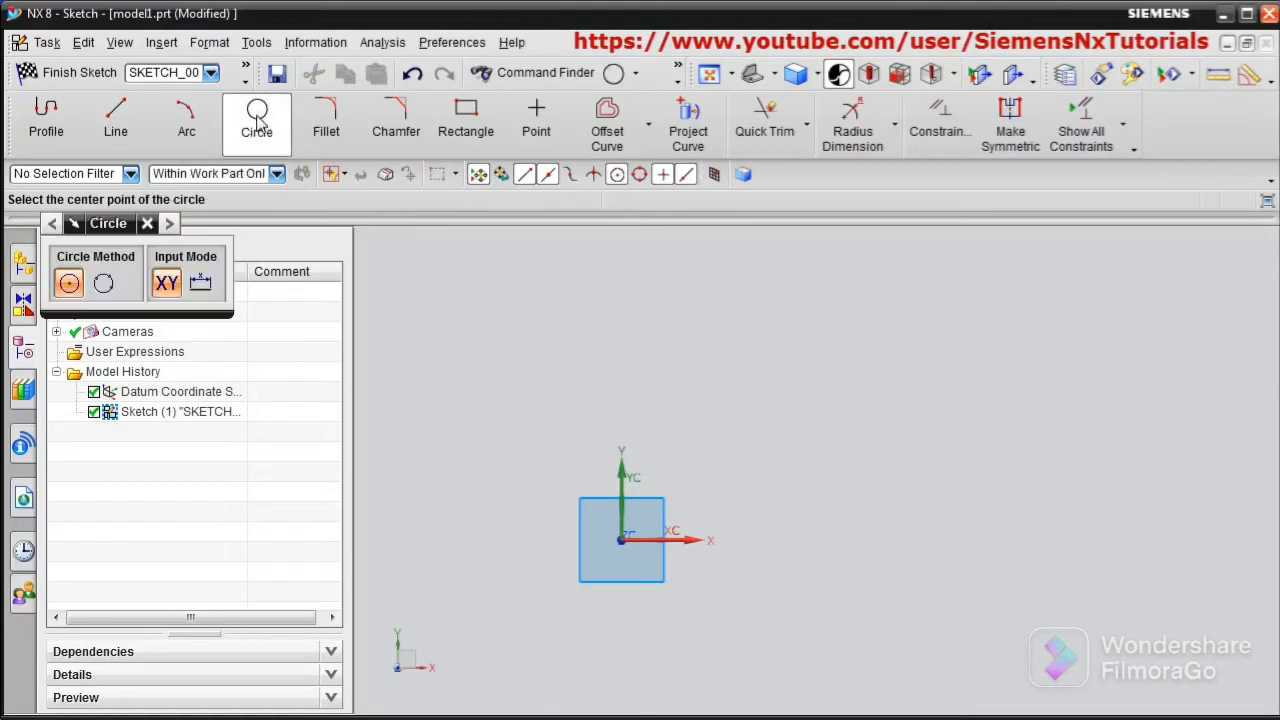
pyautogui.click(621, 540)
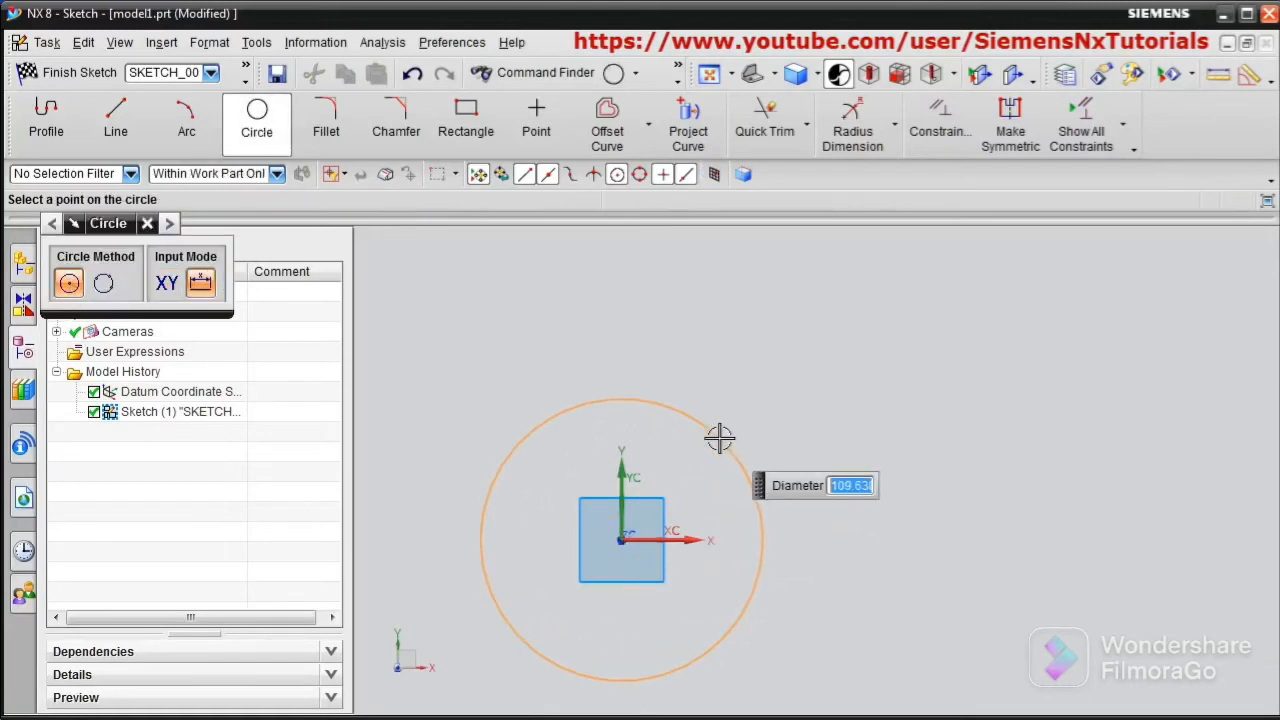
pyautogui.write('100')
pyautogui.press('Return')
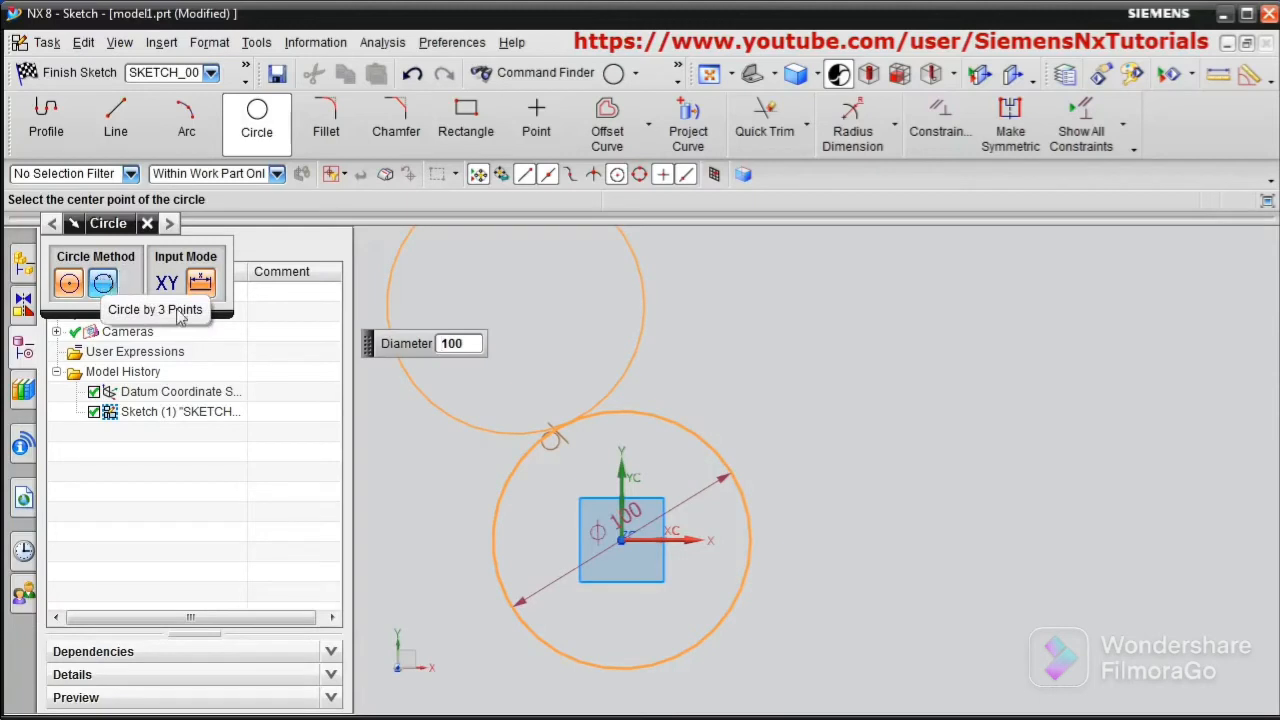
pyautogui.press('Escape')
pyautogui.click(710, 444)
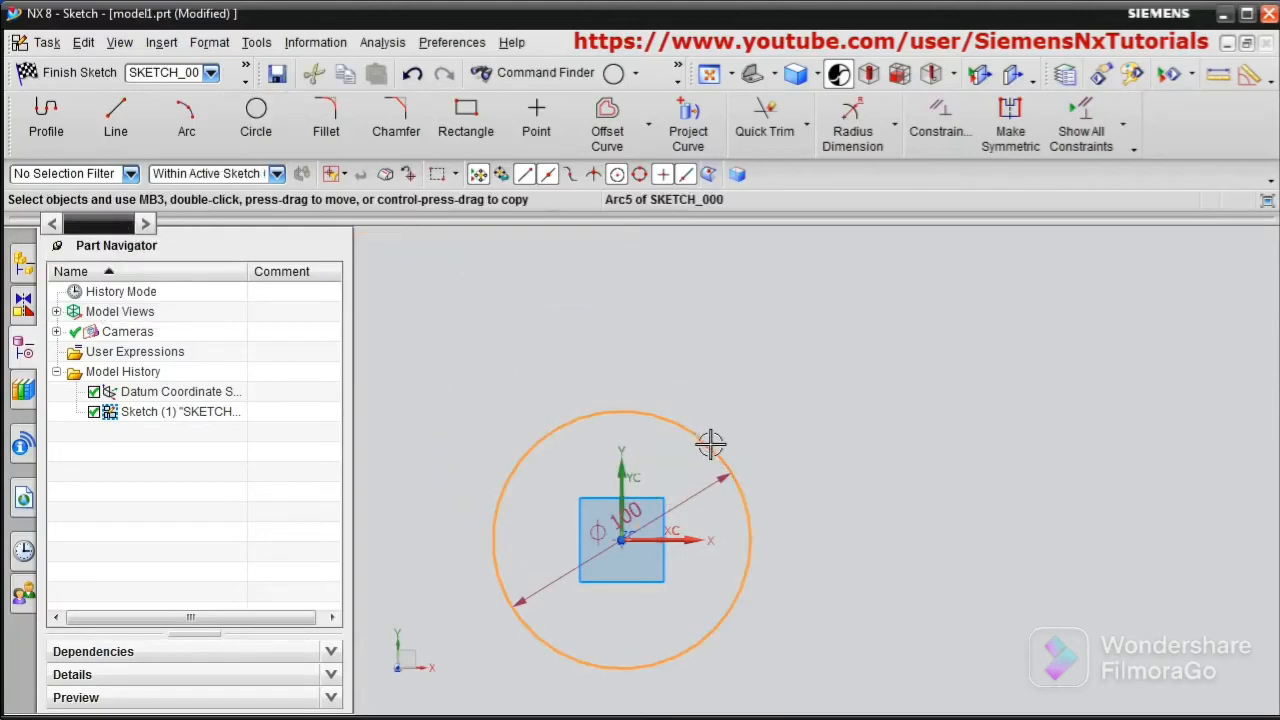
pyautogui.press('Delete')
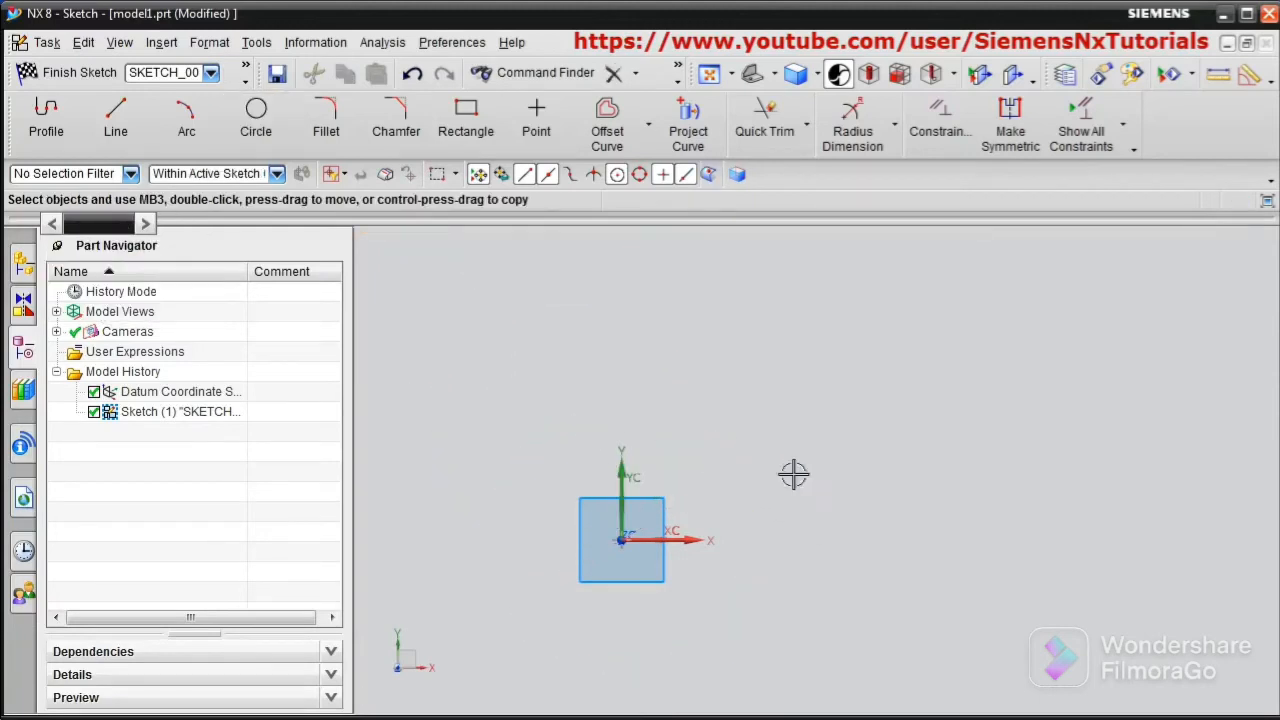
# Draw a Line from the origin along the X axis with a length of 100 mm and an angle of 0°
pyautogui.click(114, 138)
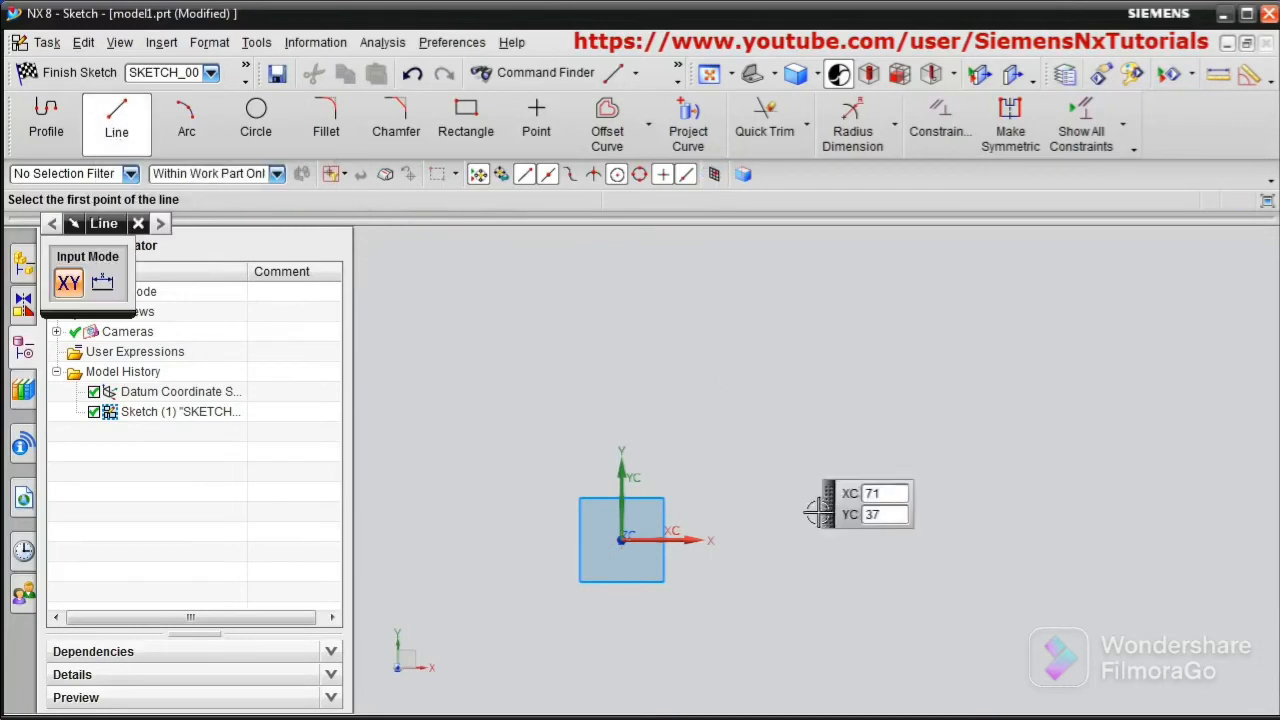
pyautogui.click(621, 538)
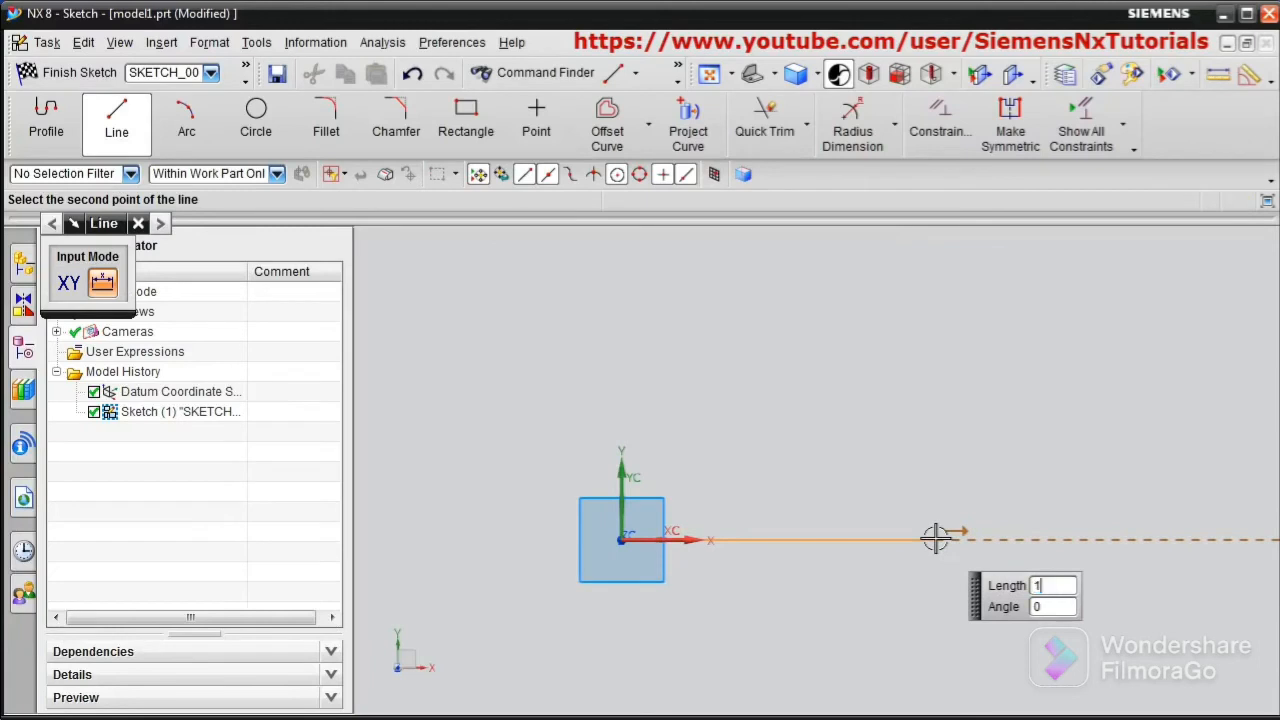
pyautogui.press('Tab')
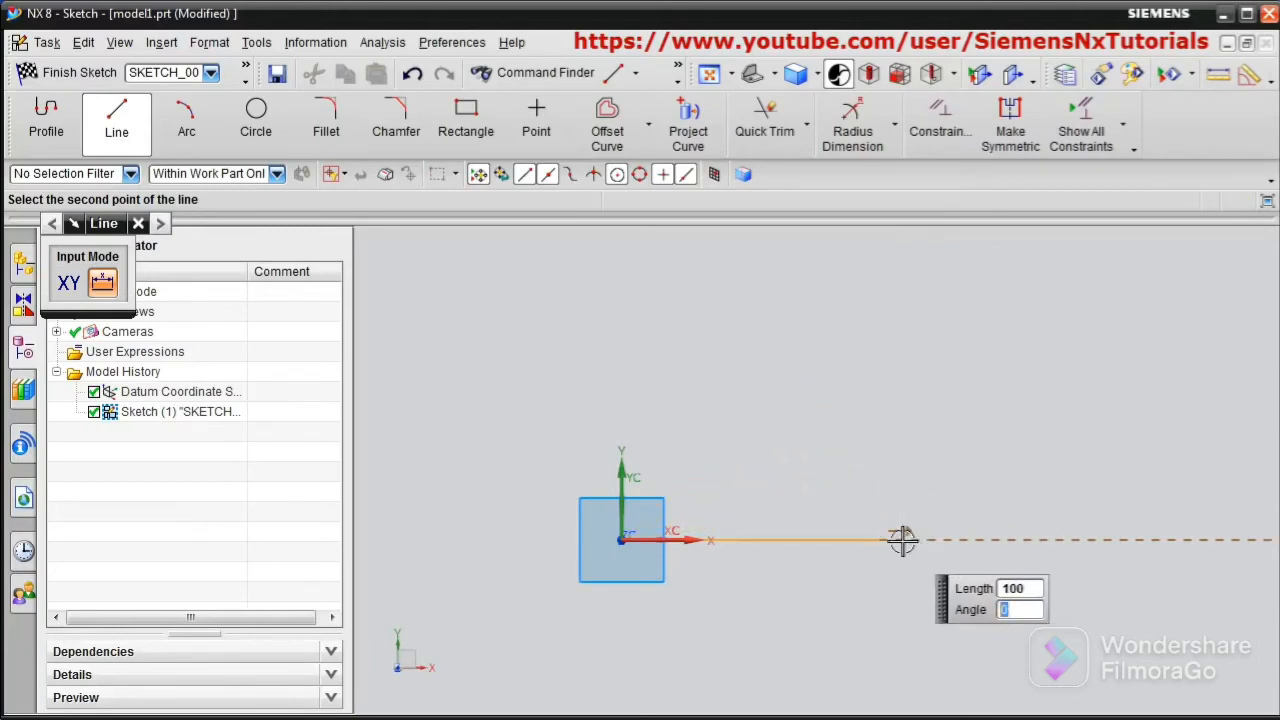
pyautogui.press('Return')
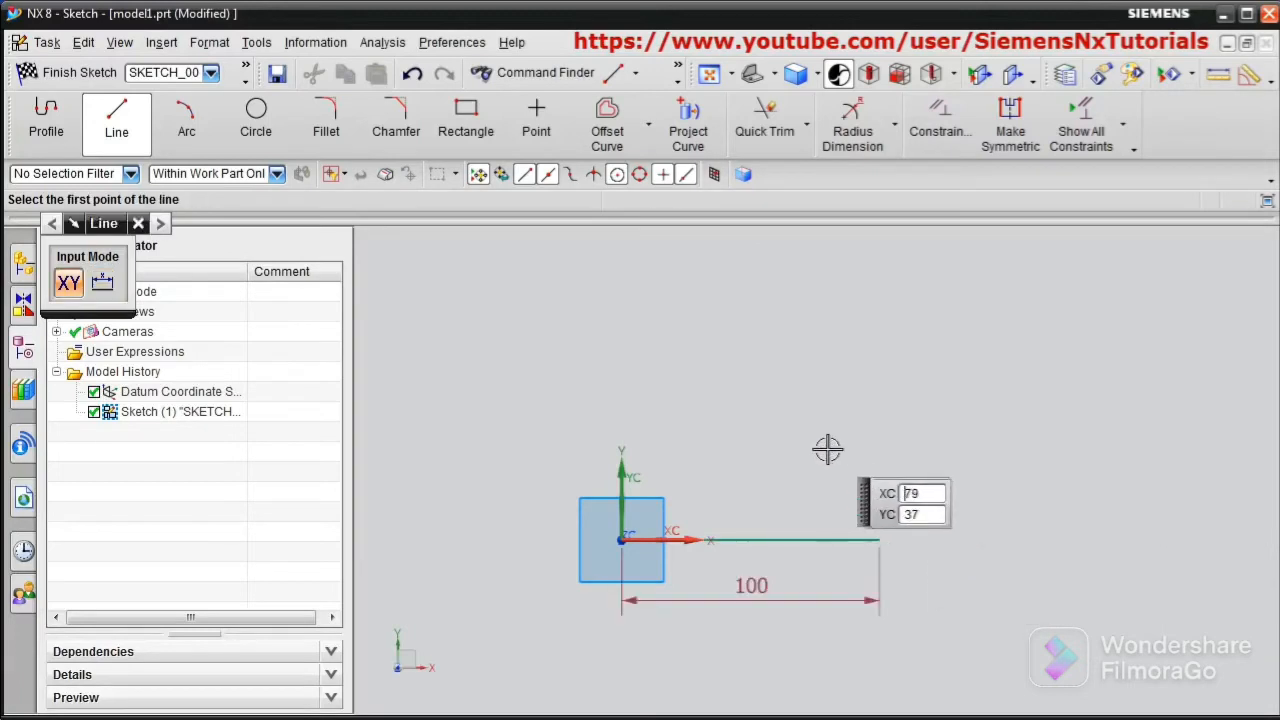
# Close the triangle with Profile: a 100 mm line at 120° from the base line's free end, and a line back to the origin
pyautogui.click(50, 125)
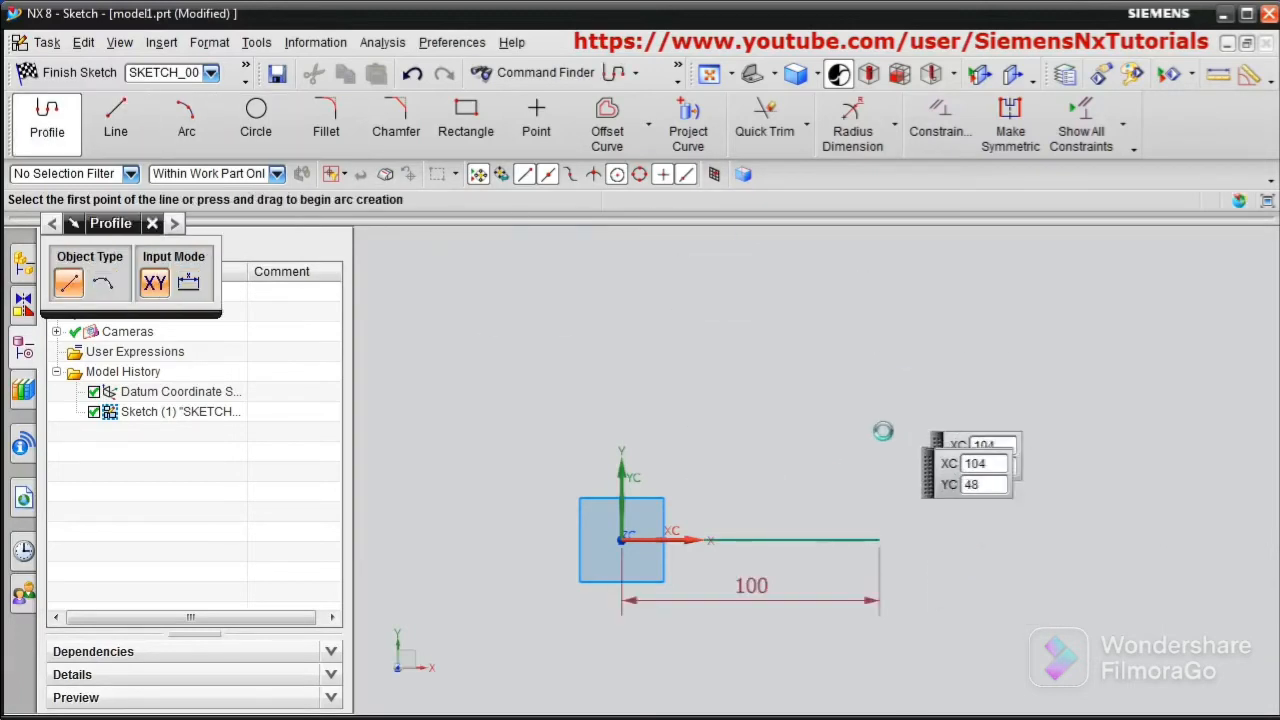
pyautogui.click(879, 540)
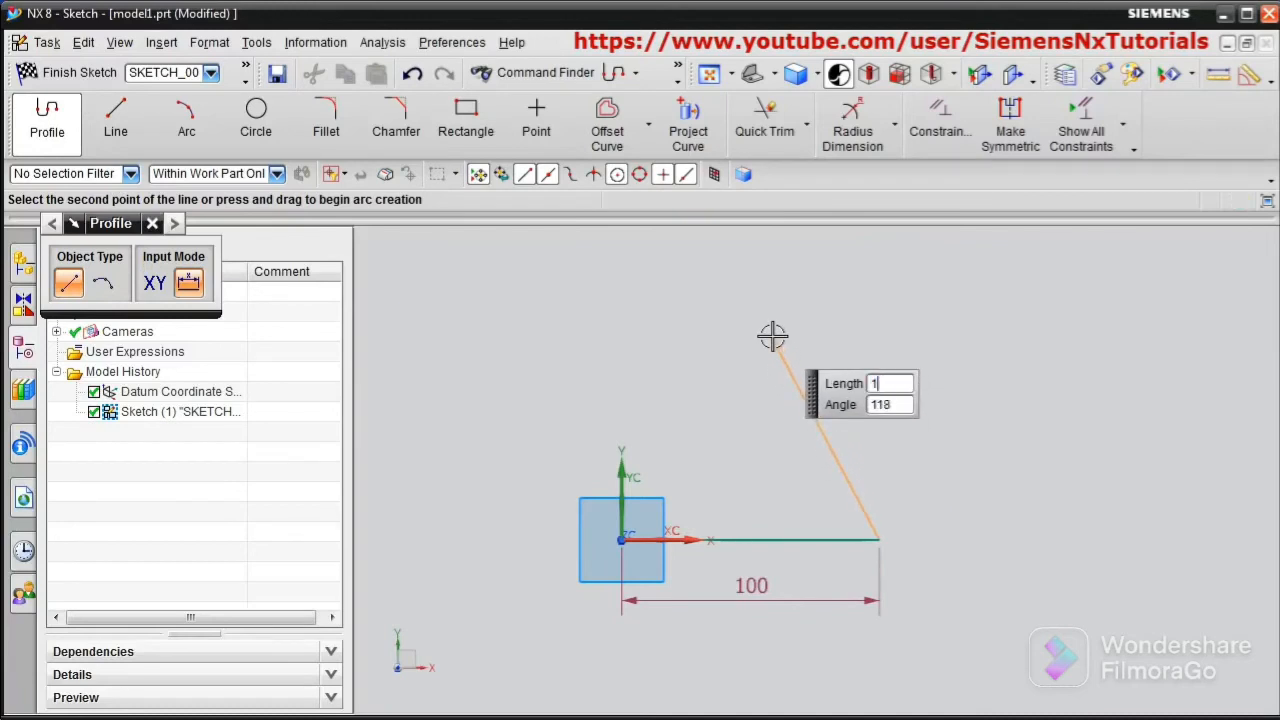
pyautogui.write('100')
pyautogui.press('Tab')
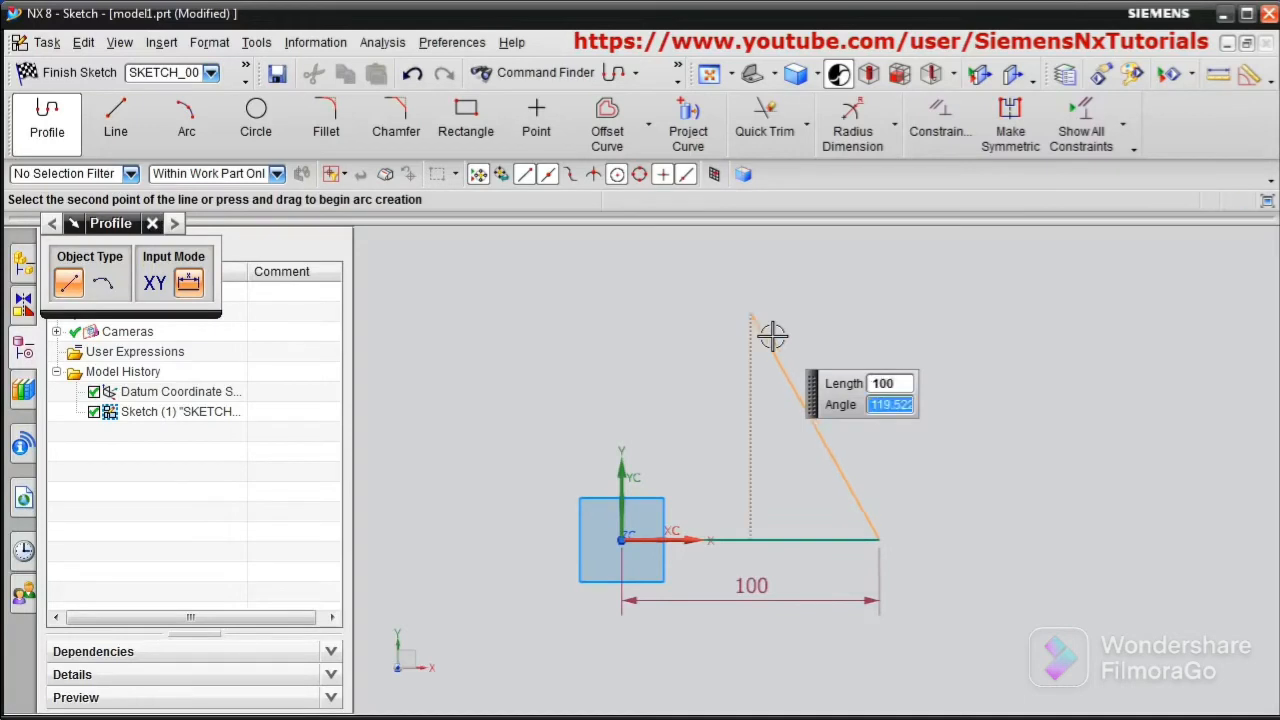
pyautogui.write('120')
pyautogui.press('Return')
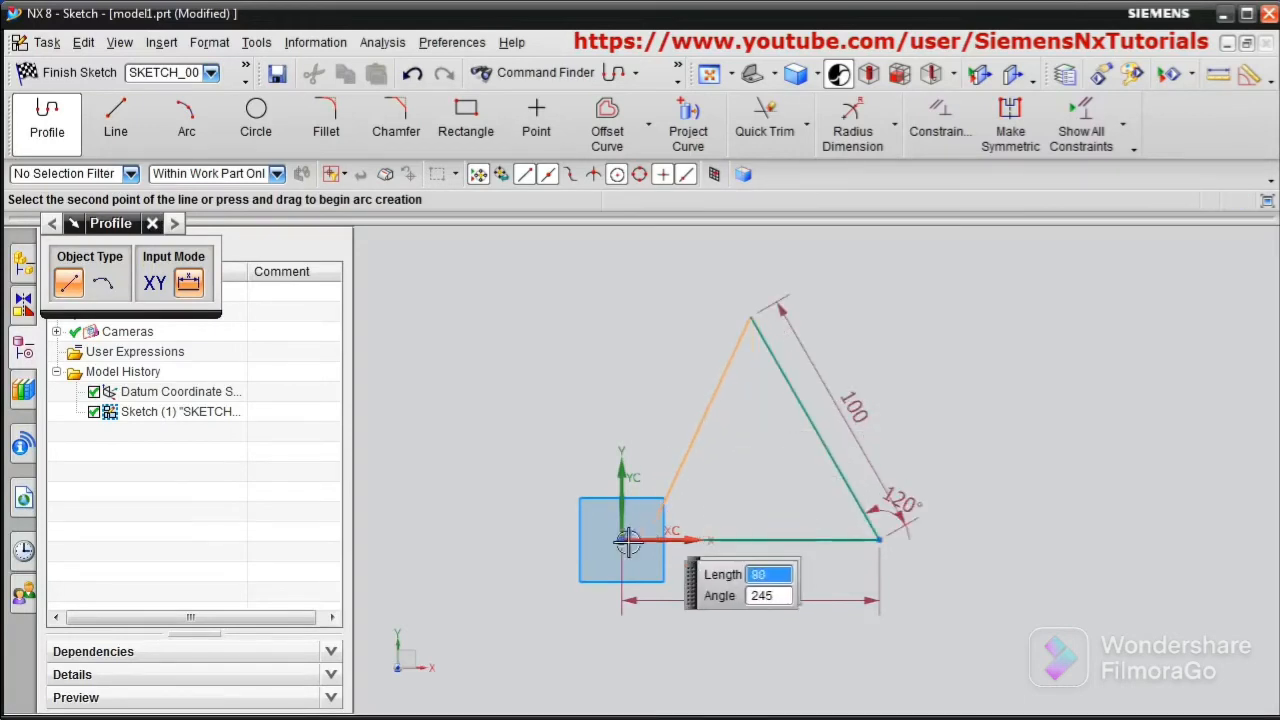
pyautogui.click(621, 540)
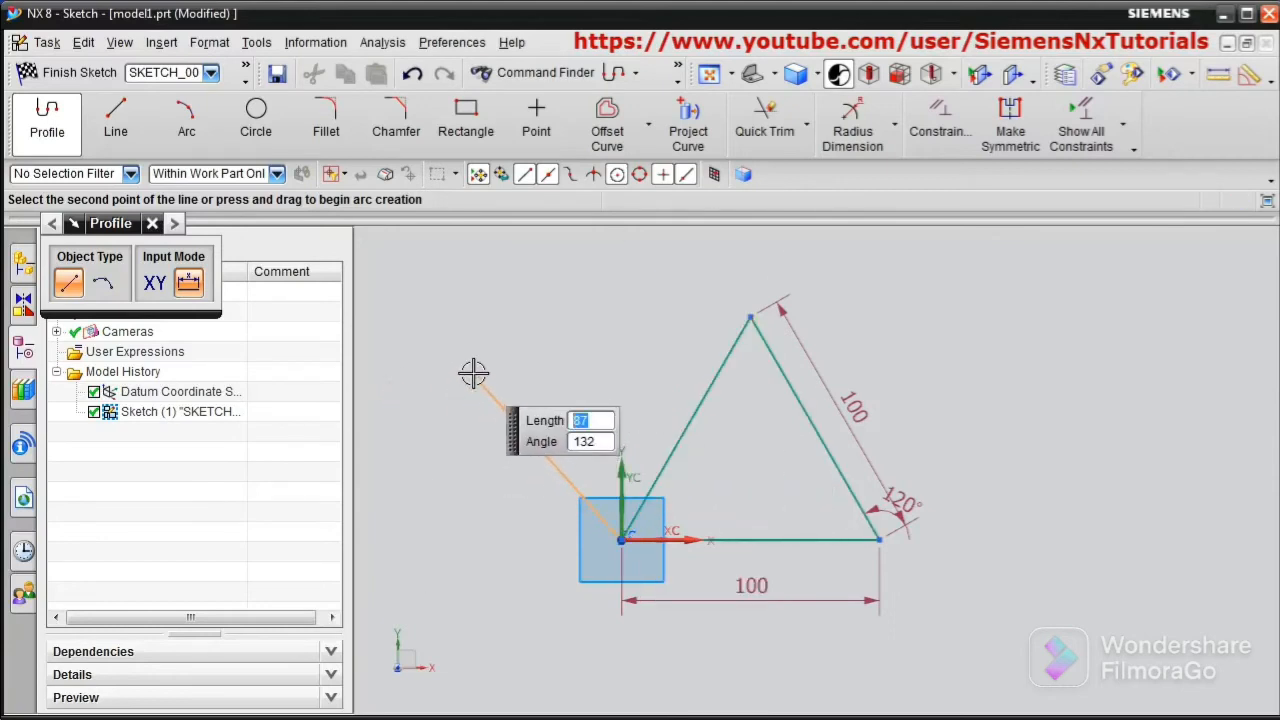
pyautogui.press('Escape')
pyautogui.press('Escape')
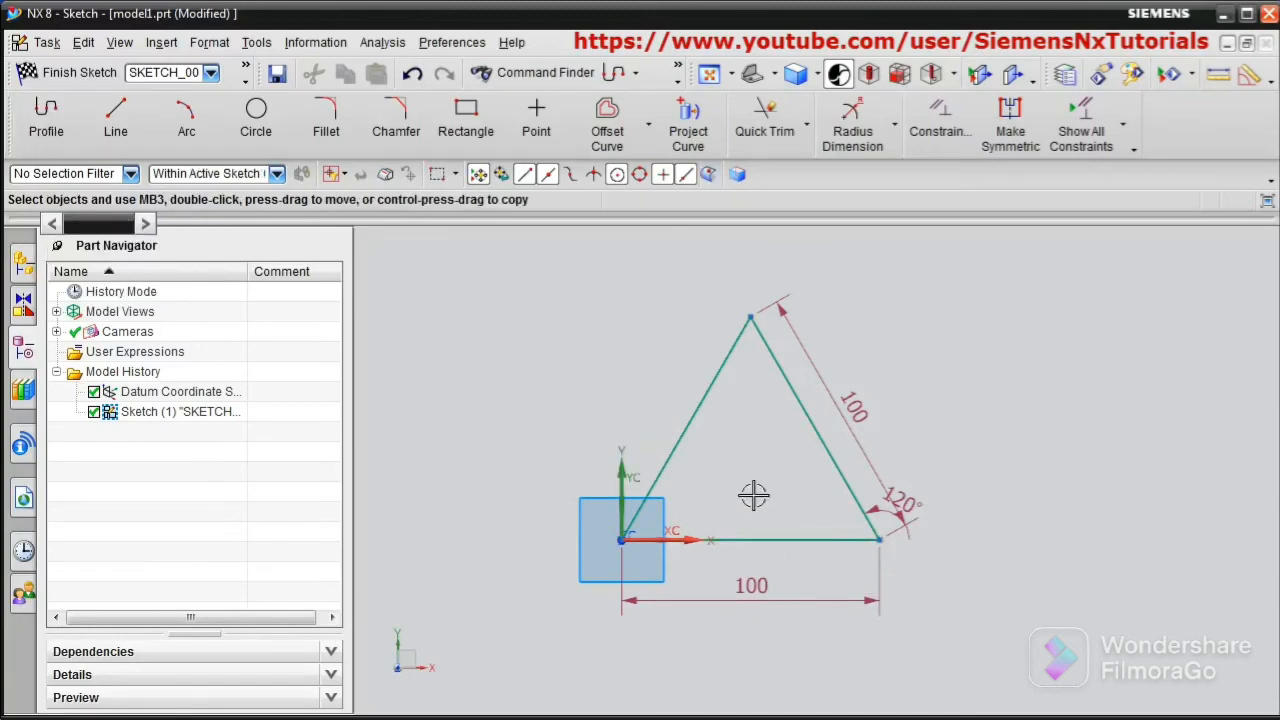
pyautogui.scroll(-1, 761, 497)
pyautogui.scroll(2, 761, 490)
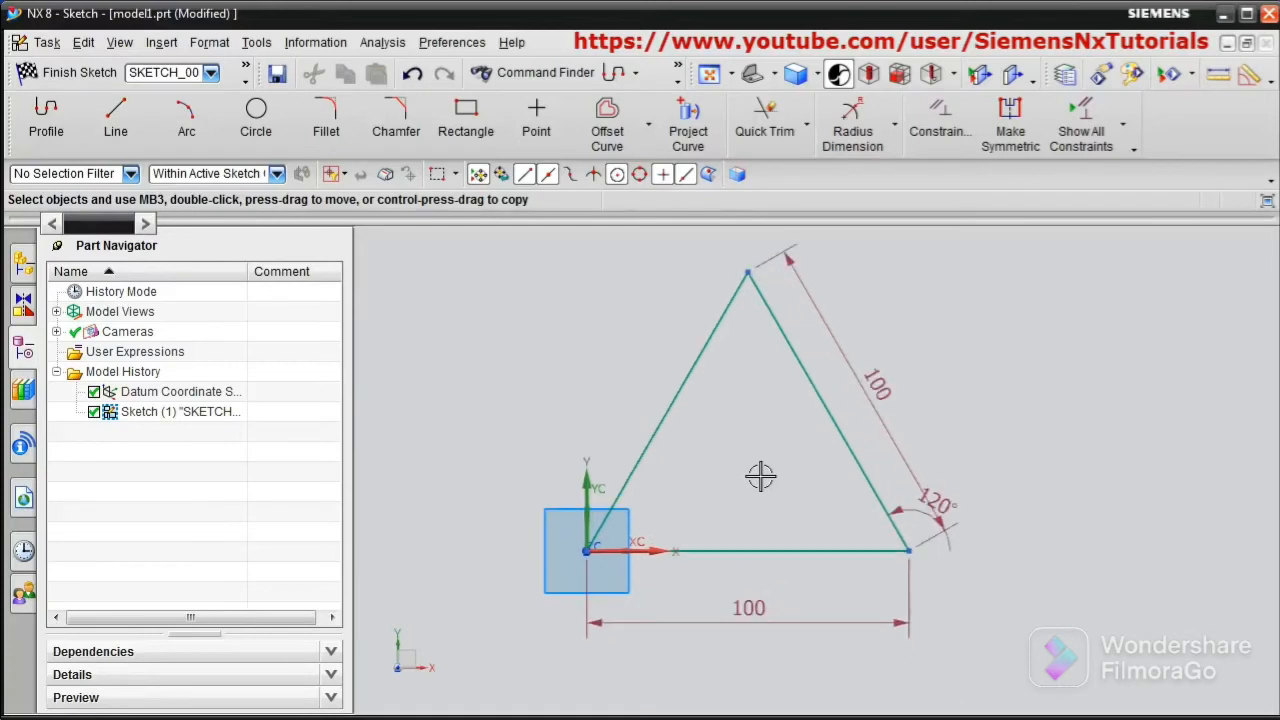
pyautogui.scroll(1, 759, 468)
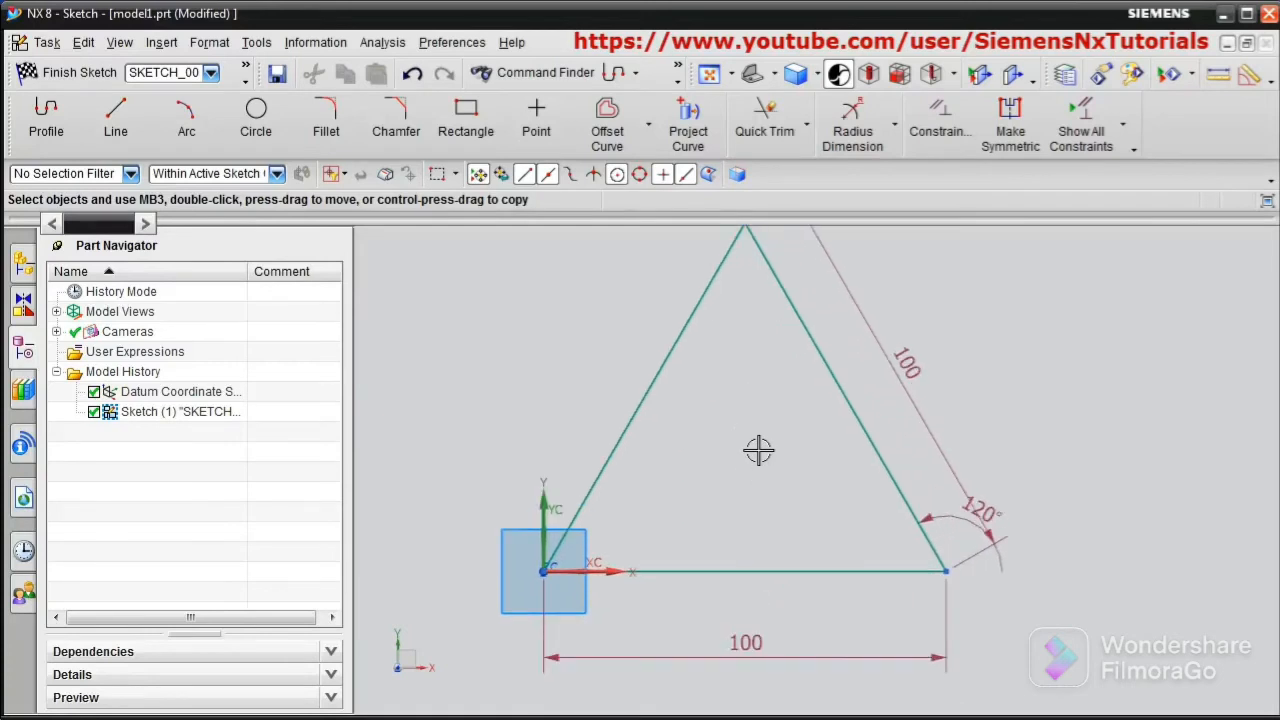
pyautogui.scroll(-1, 758, 450)
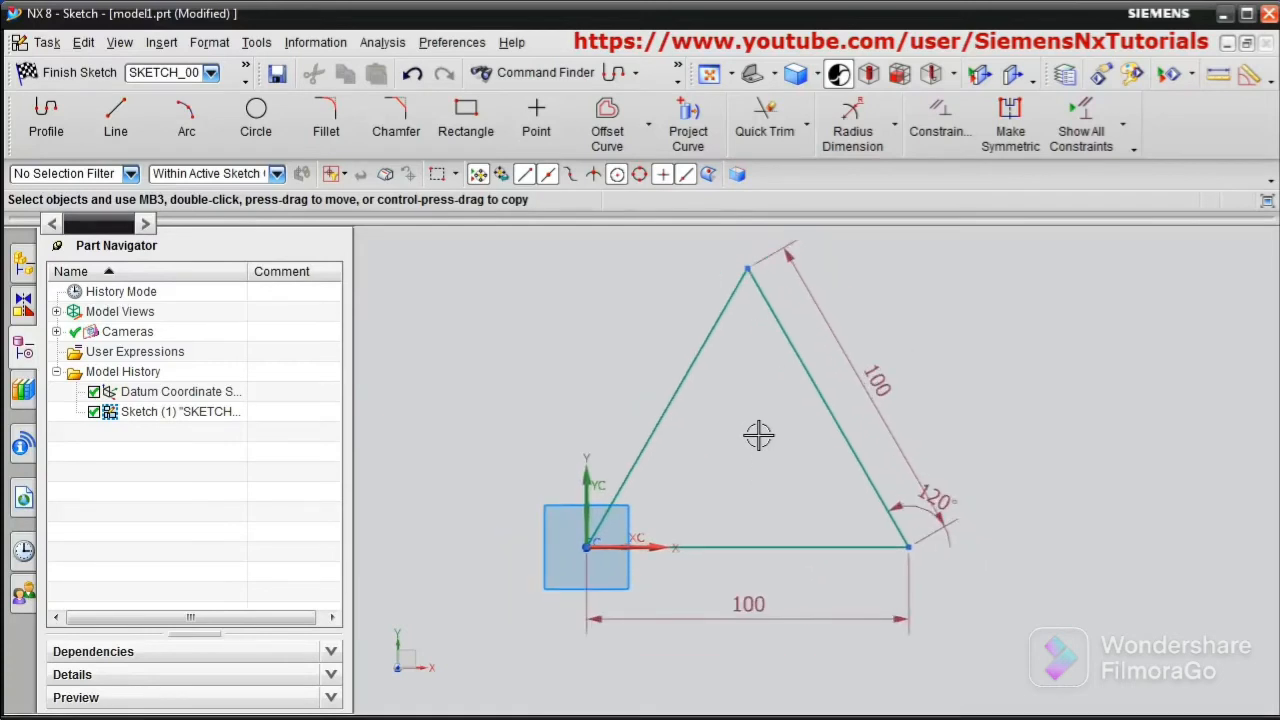
pyautogui.scroll(2, 752, 395)
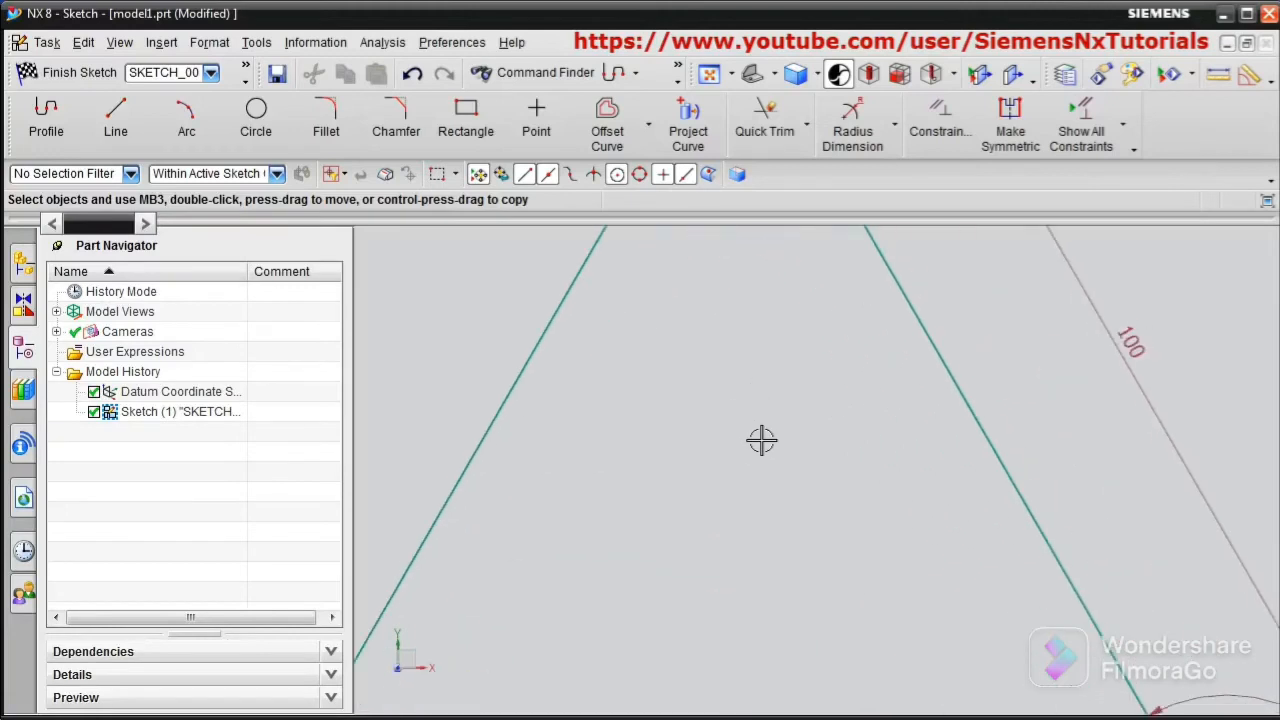
pyautogui.scroll(1, 761, 438)
pyautogui.scroll(-2, 761, 460)
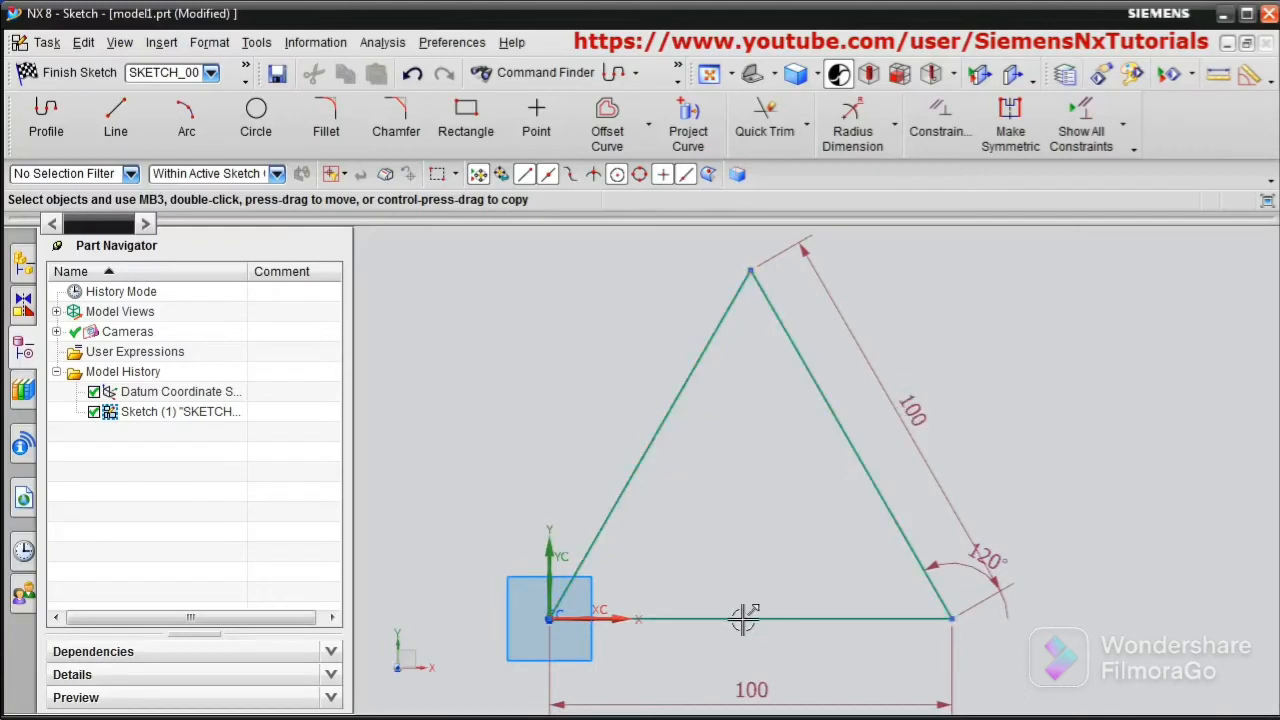
# Draw a Circle by 3 Points through the midpoints of the triangle's three sides
pyautogui.click(256, 115)
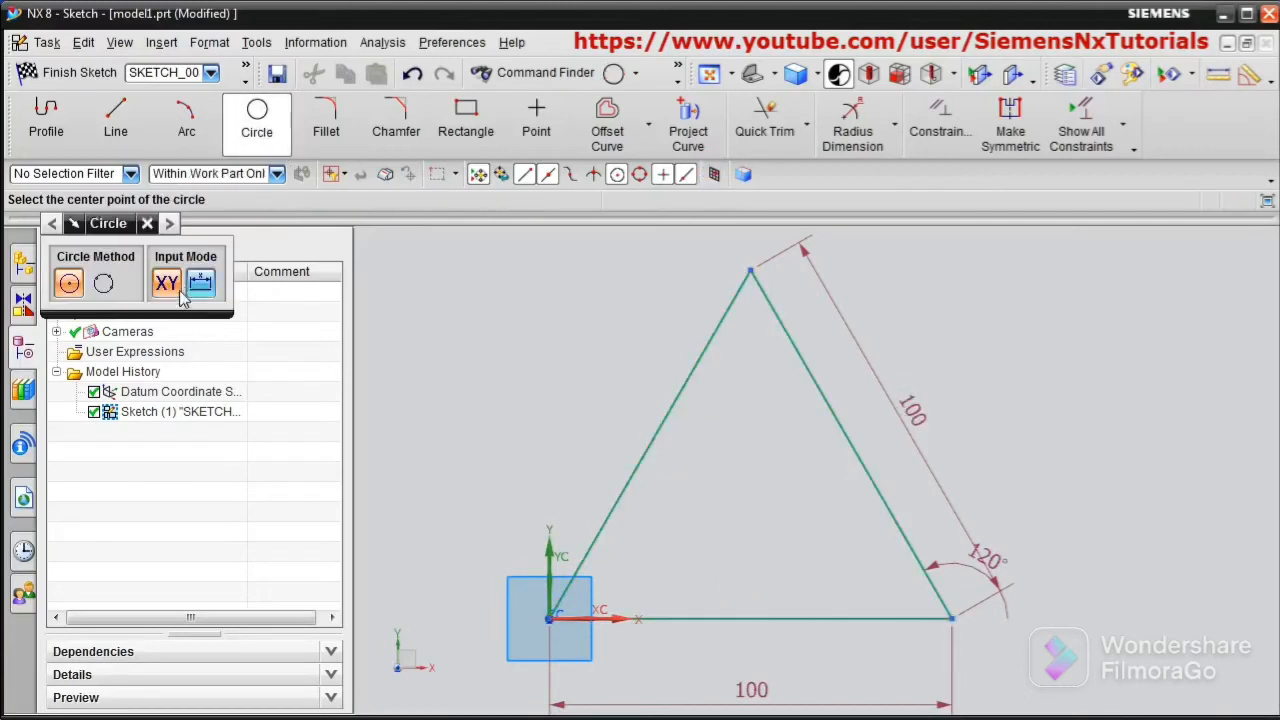
pyautogui.click(103, 285)
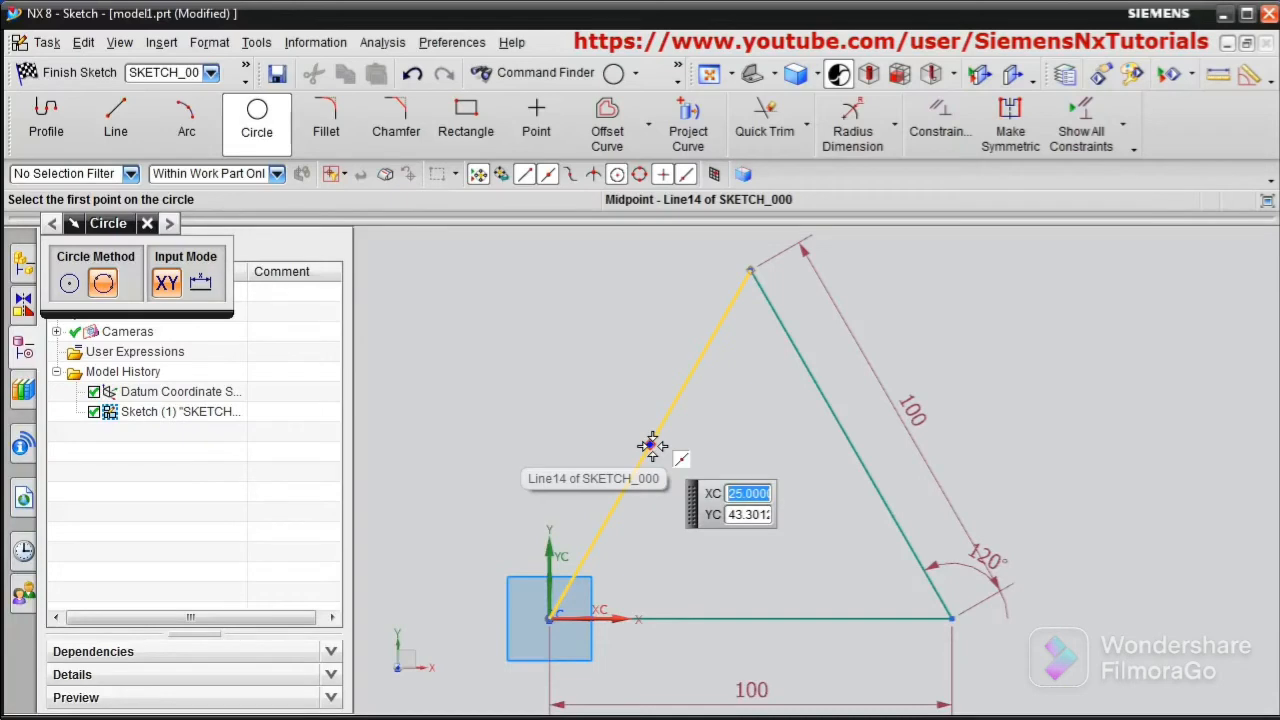
pyautogui.click(652, 445)
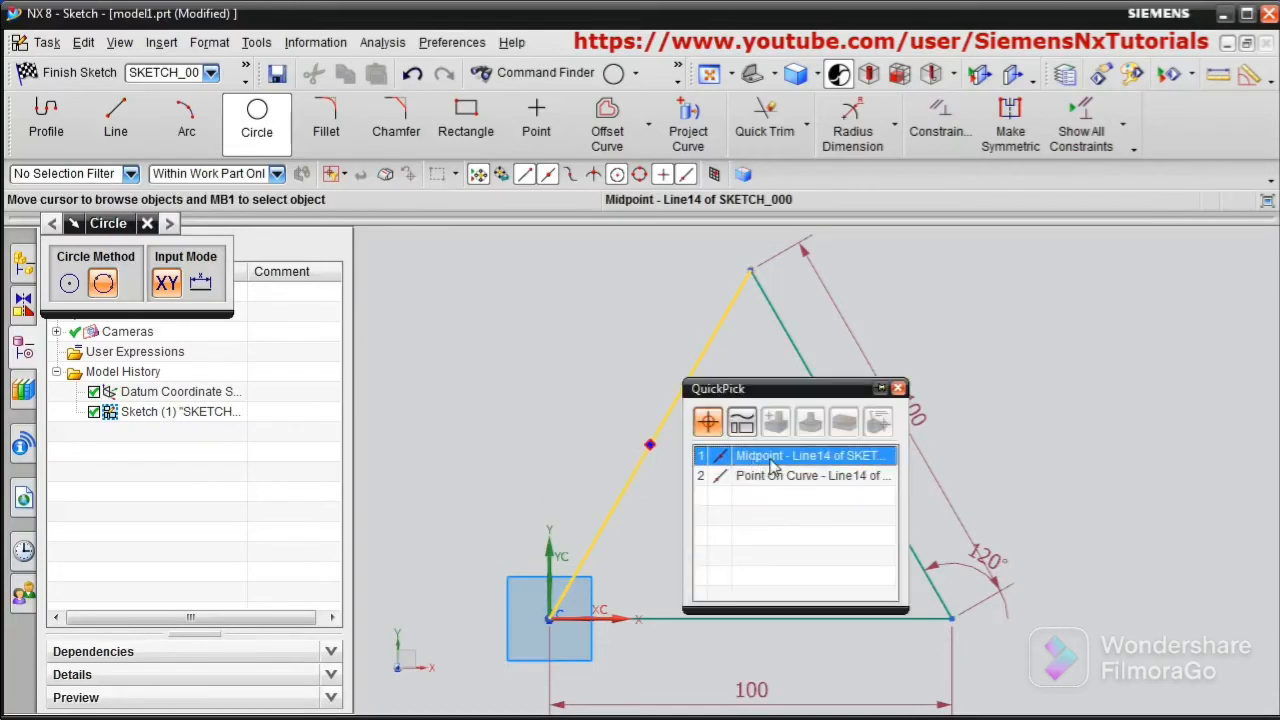
pyautogui.click(724, 457)
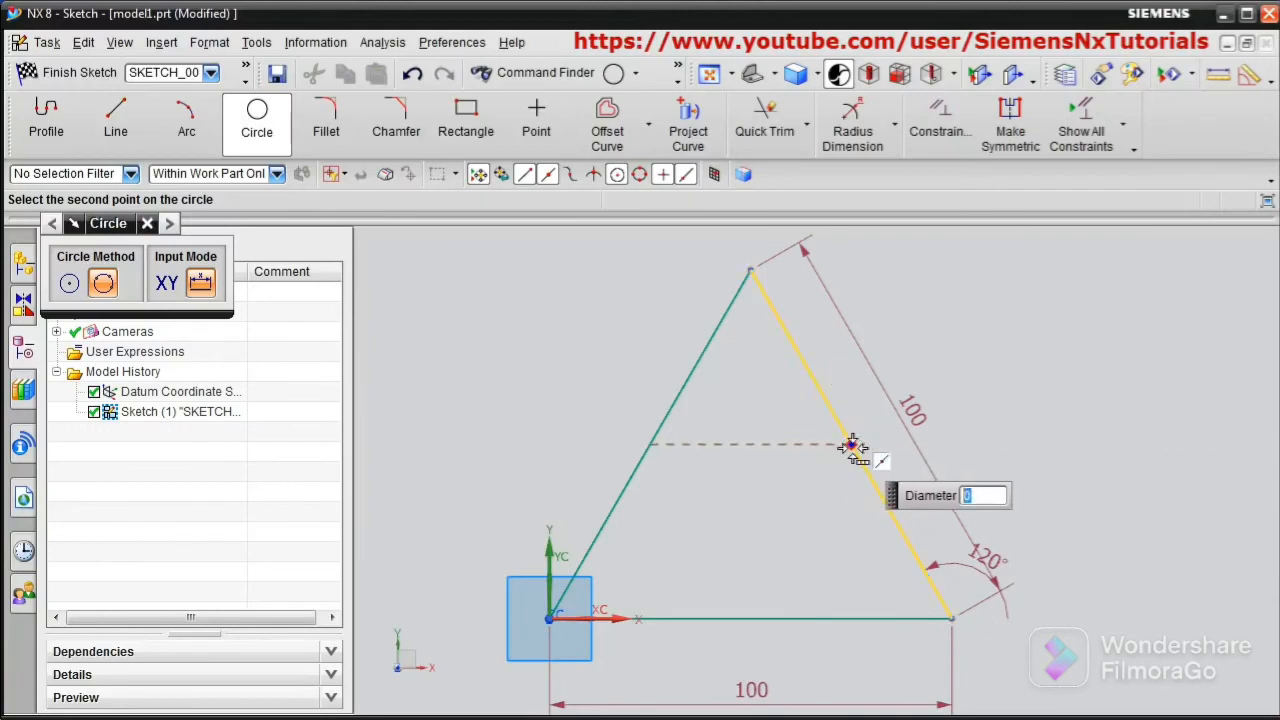
pyautogui.click(851, 447)
pyautogui.click(926, 452)
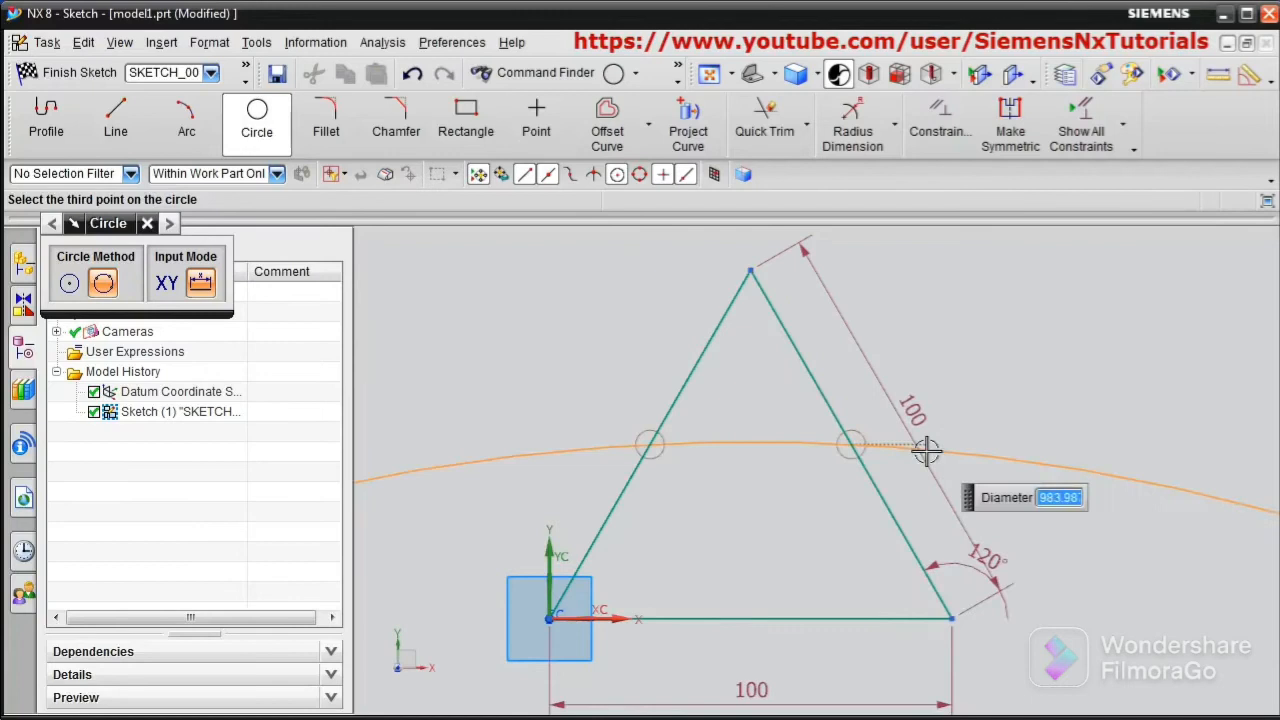
pyautogui.click(755, 618)
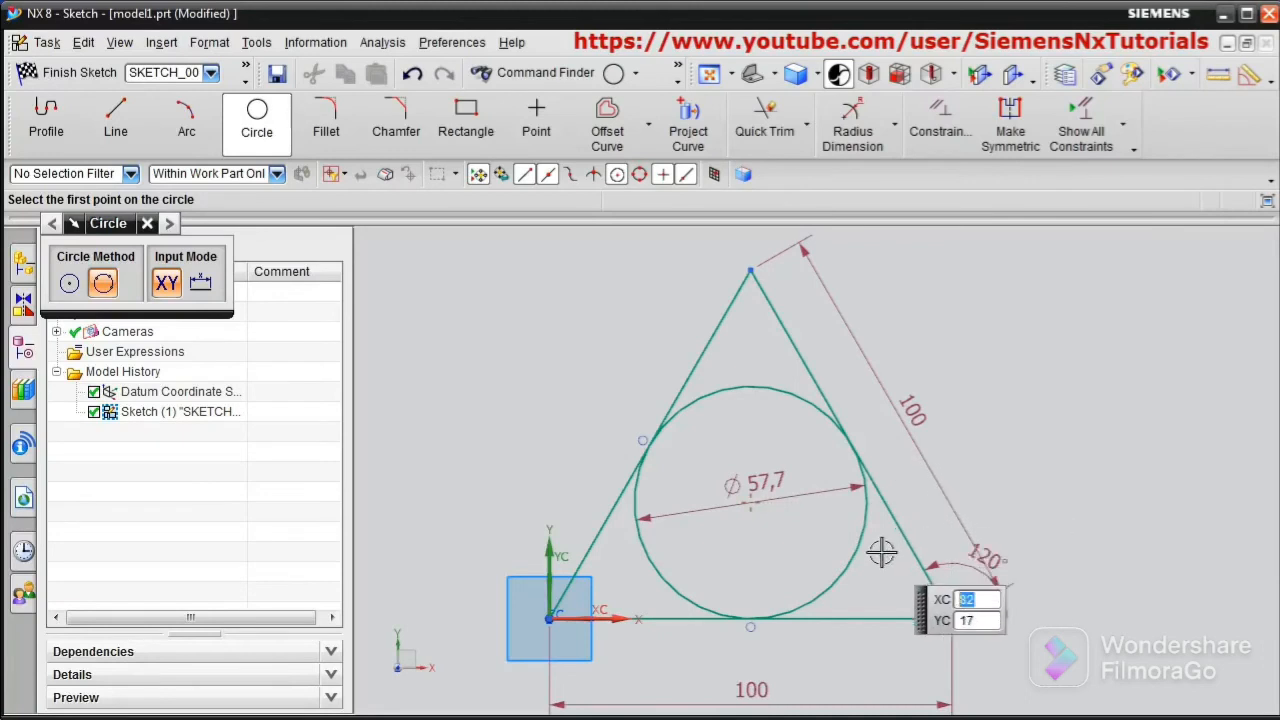
# Draw a second Circle by 3 Points through the triangle's three vertices, and fit the sketch in the view
pyautogui.click(750, 270)
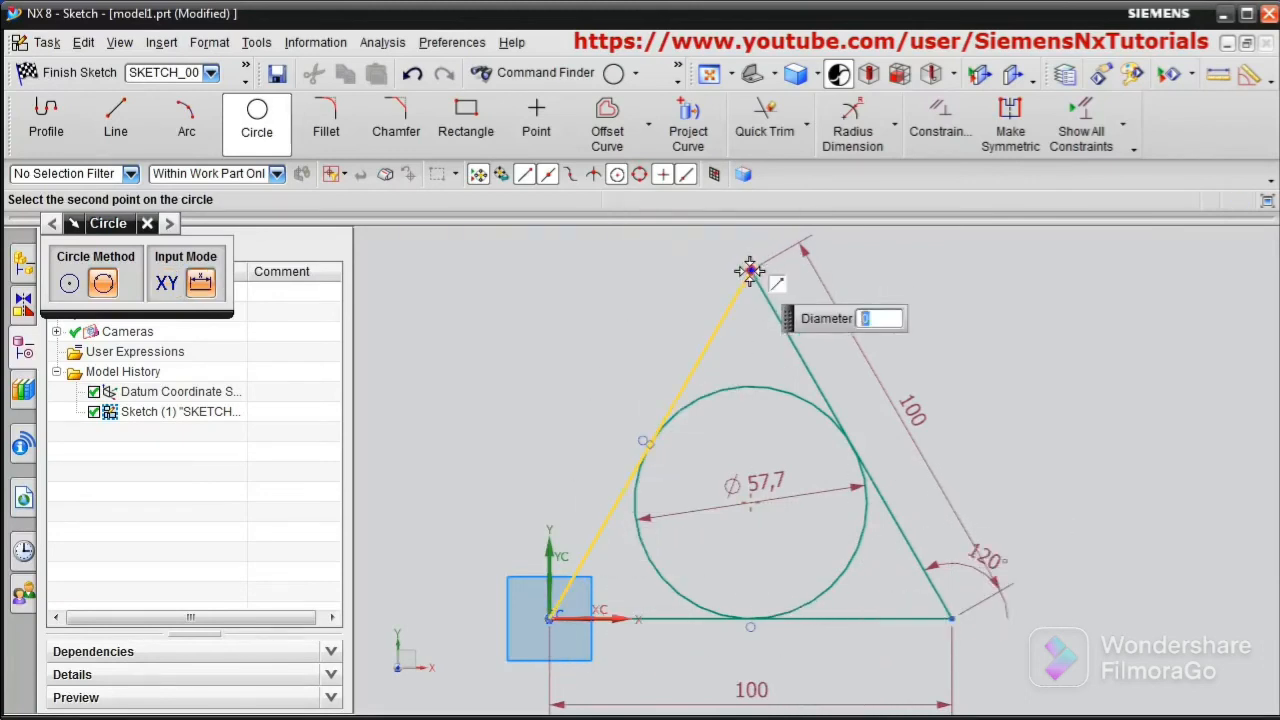
pyautogui.click(955, 620)
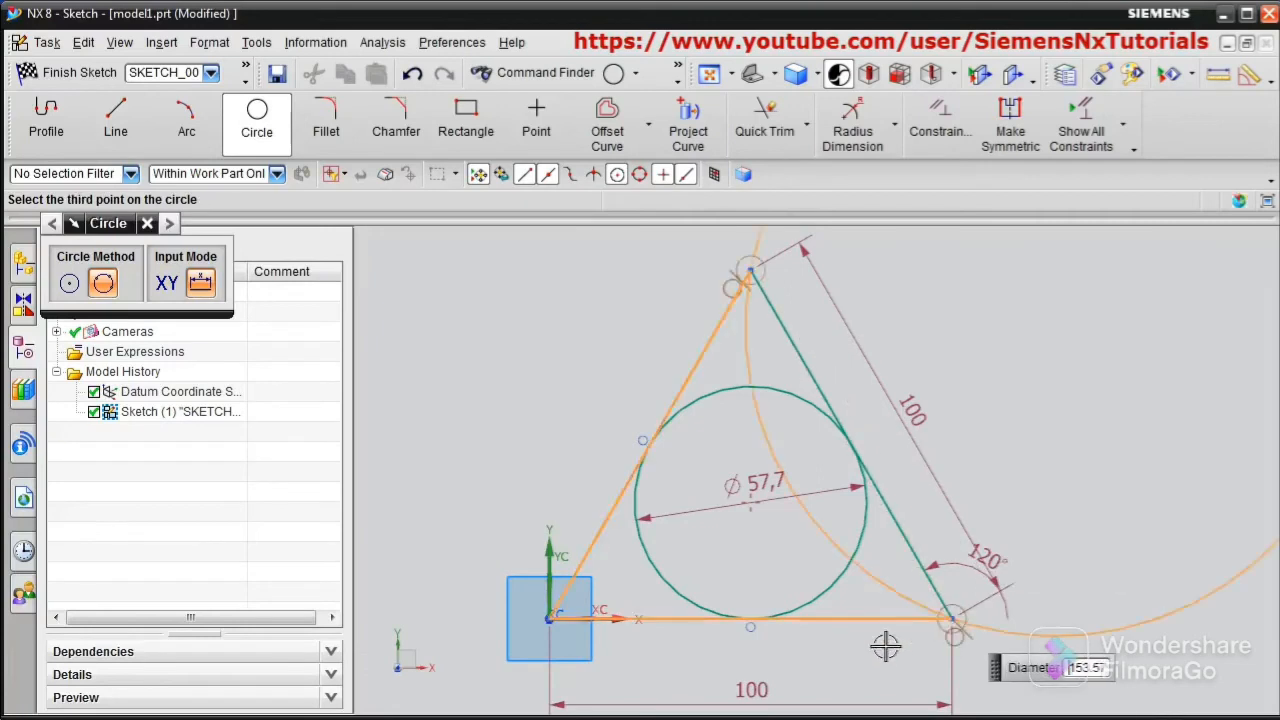
pyautogui.click(549, 619)
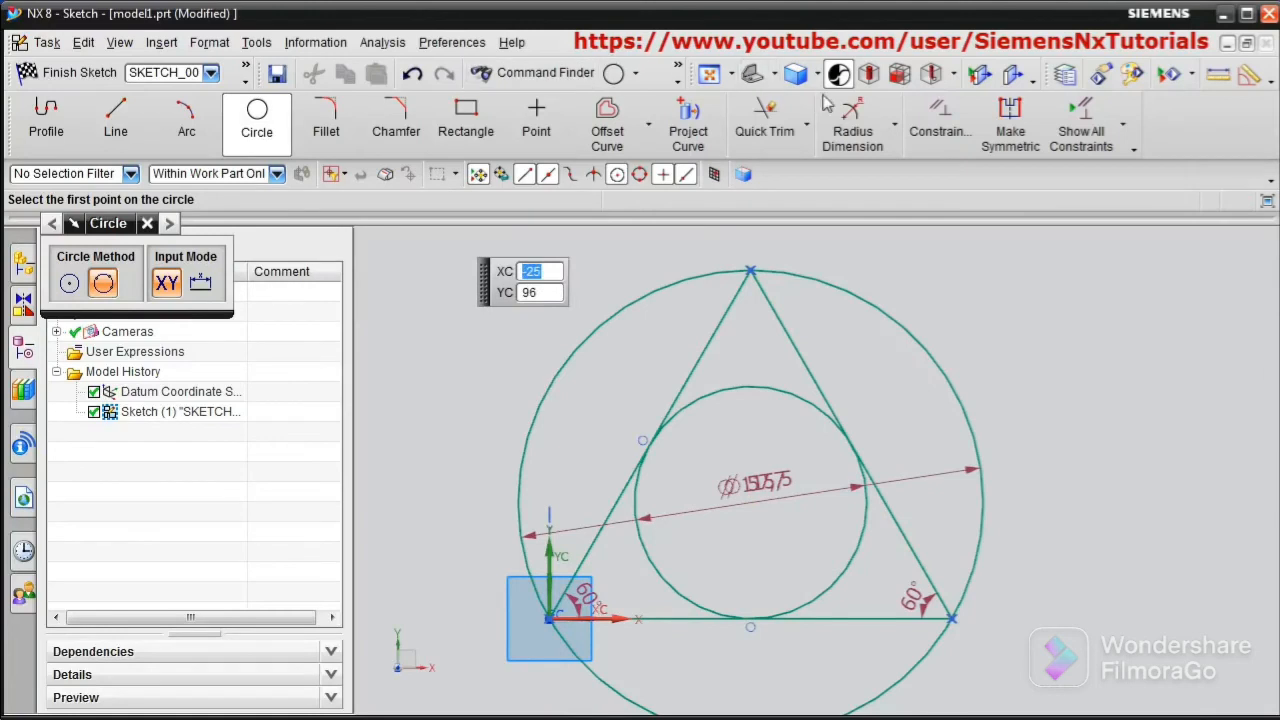
pyautogui.click(711, 79)
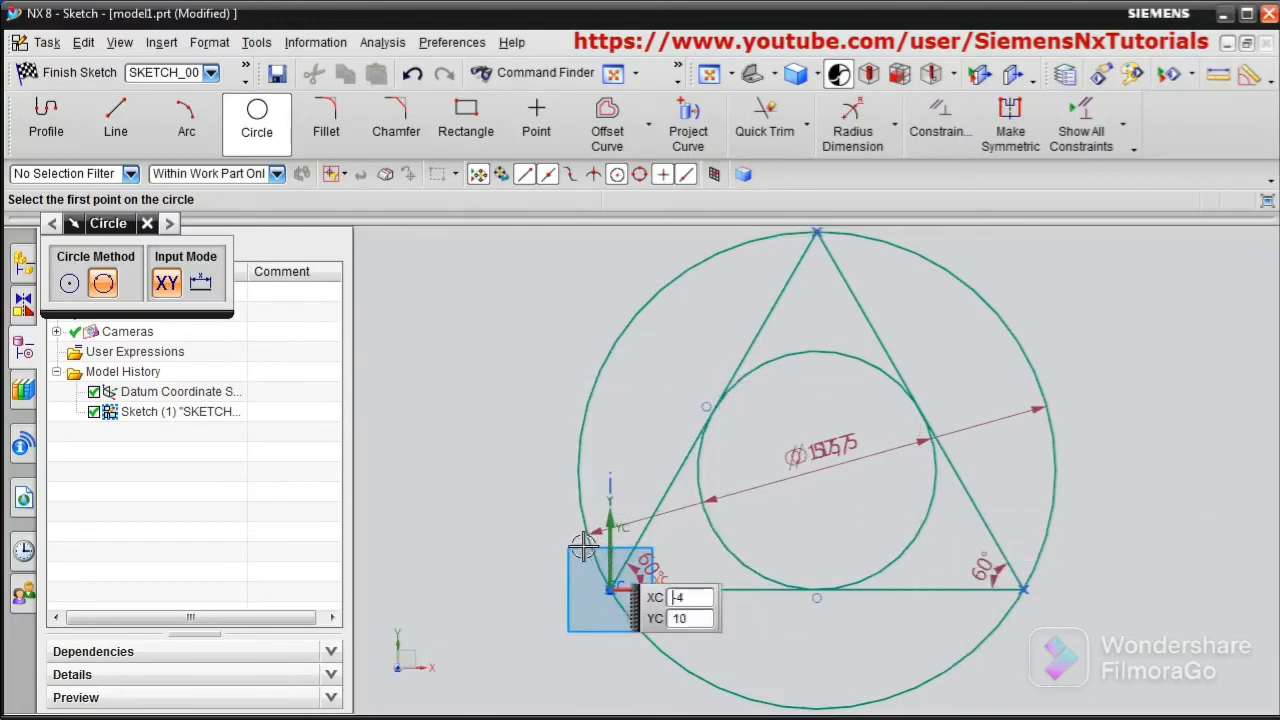
pyautogui.press('Escape')
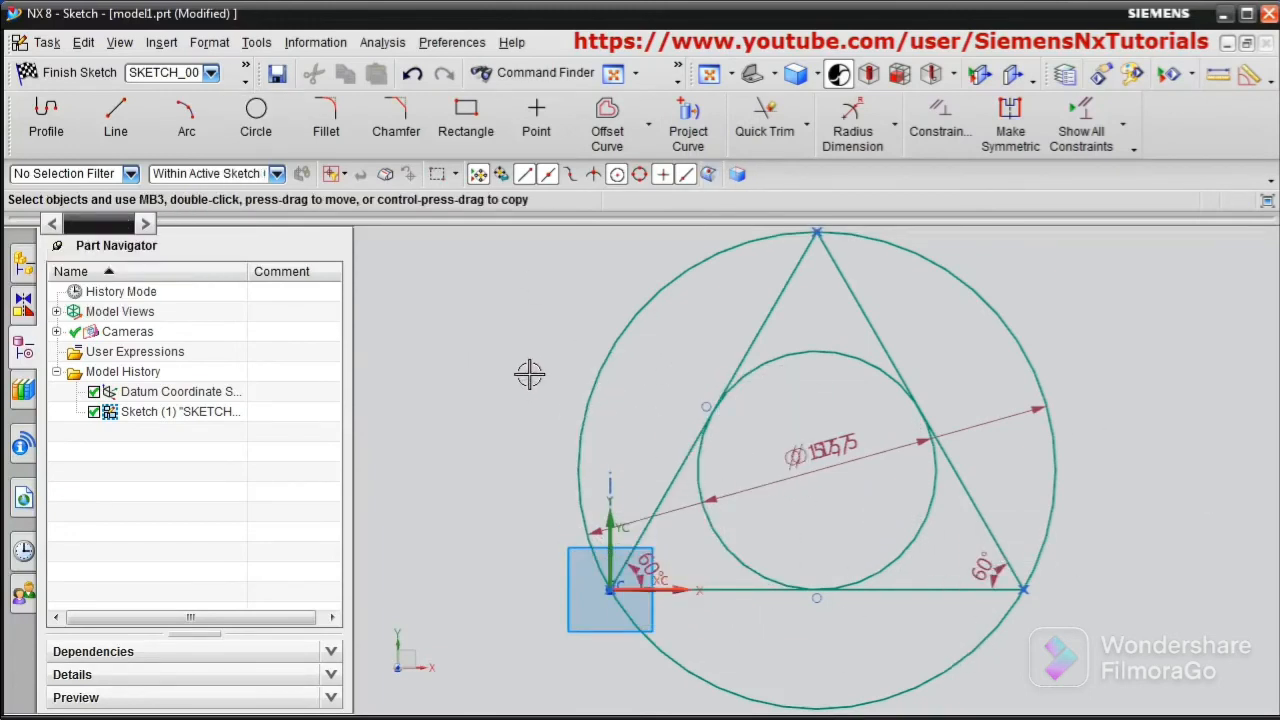
# Undo both circles and all three triangle lines so the sketch is empty
pyautogui.hotkey('ctrl', 'z')
pyautogui.hotkey('ctrl', 'z')
pyautogui.hotkey('ctrl', 'z')
pyautogui.hotkey('ctrl', 'z')
pyautogui.hotkey('ctrl', 'z')
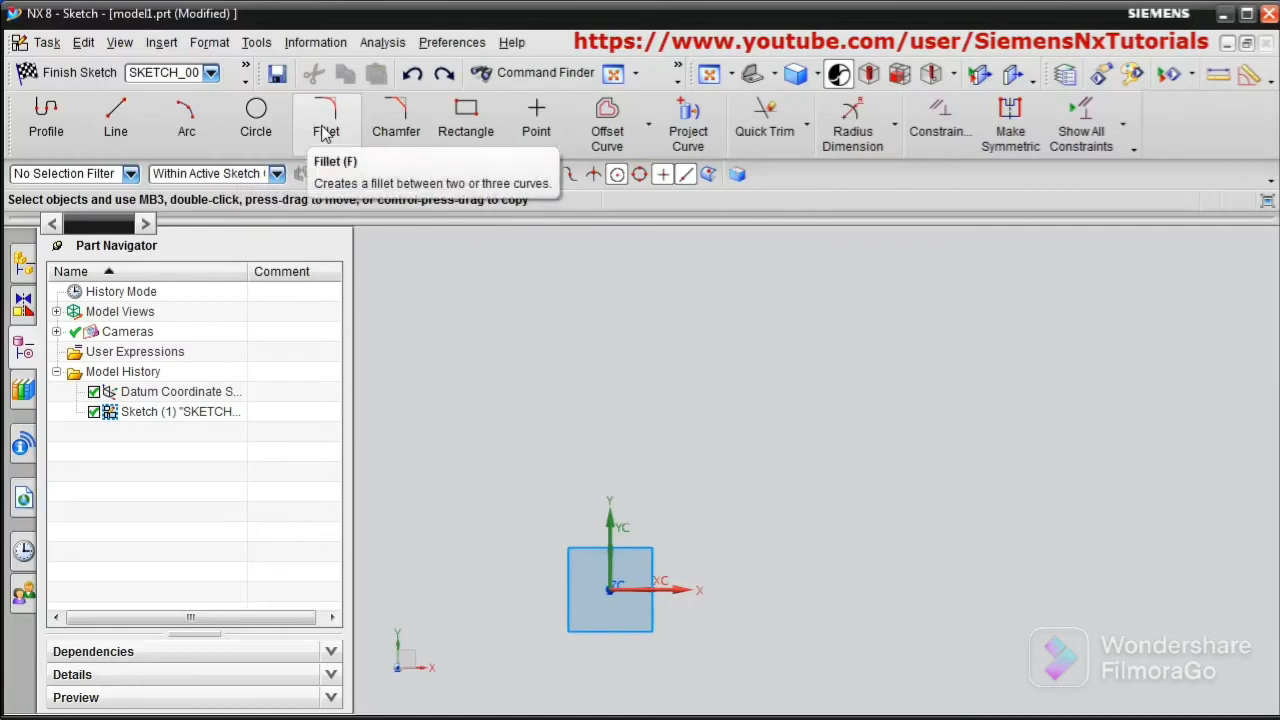
# Draw a 70 by 40 mm Rectangle by 2 Points from the origin using width and height input, and undo it
pyautogui.click(468, 118)
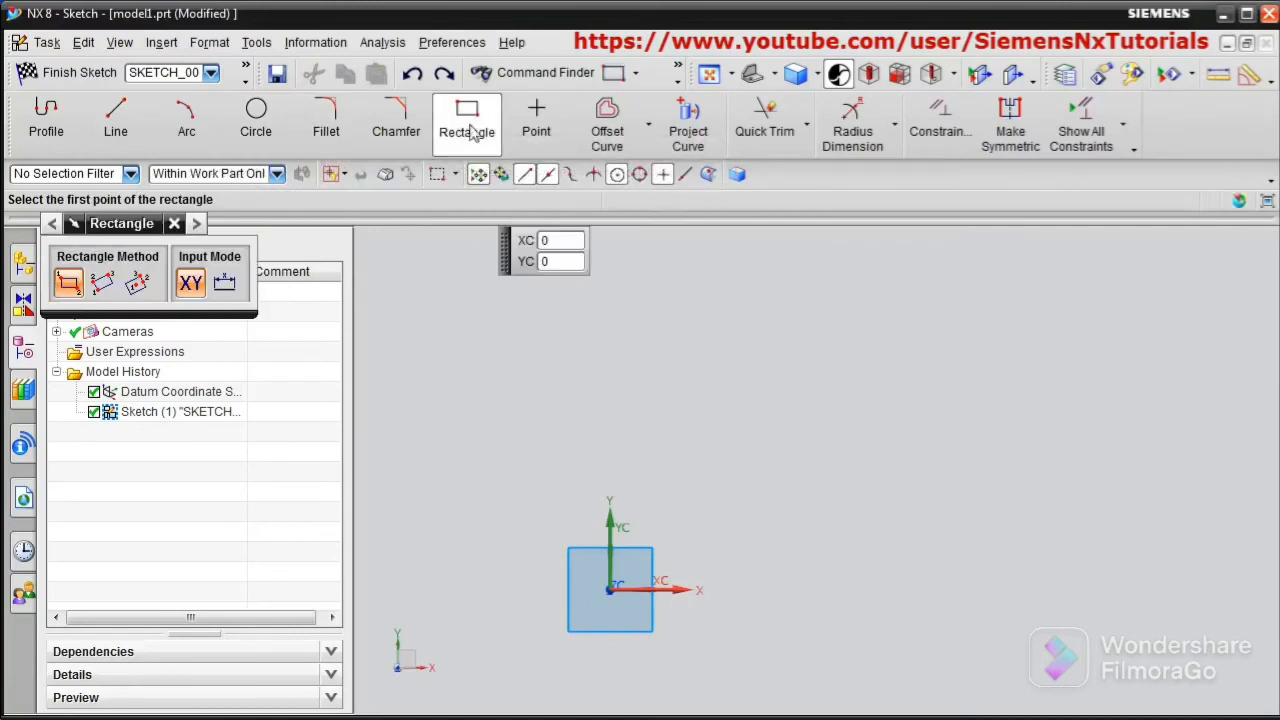
pyautogui.click(225, 285)
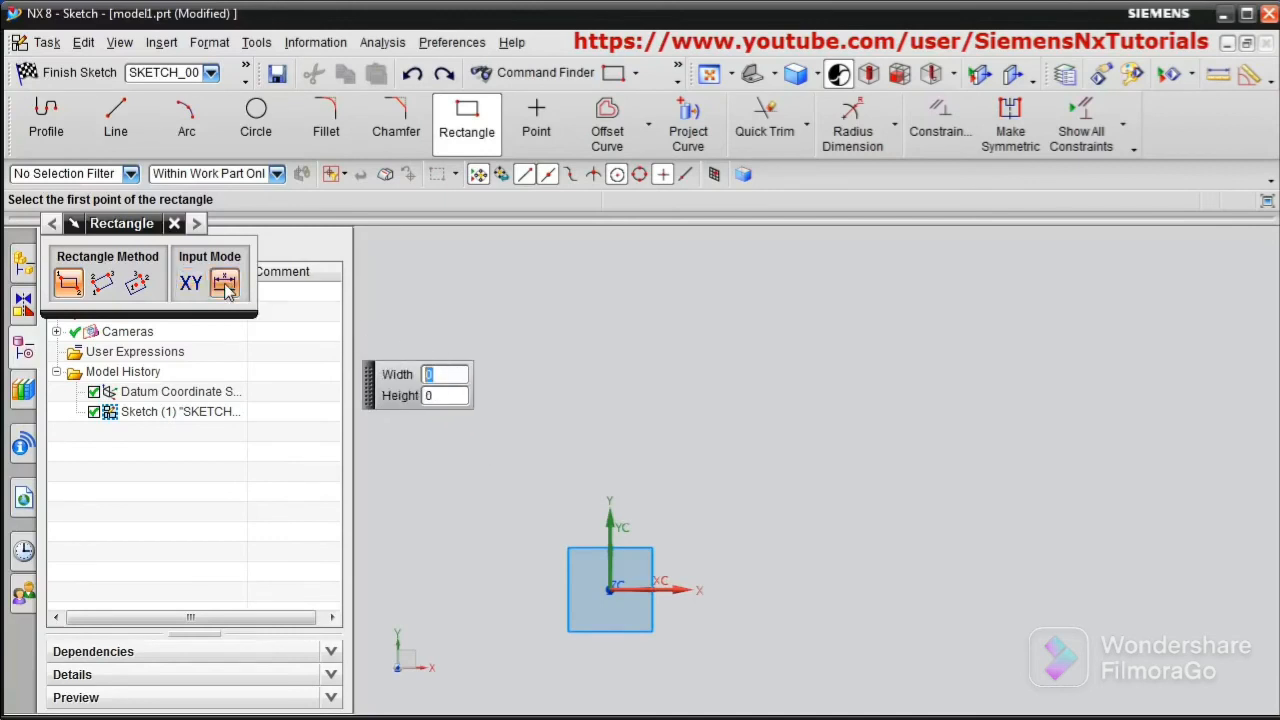
pyautogui.click(612, 588)
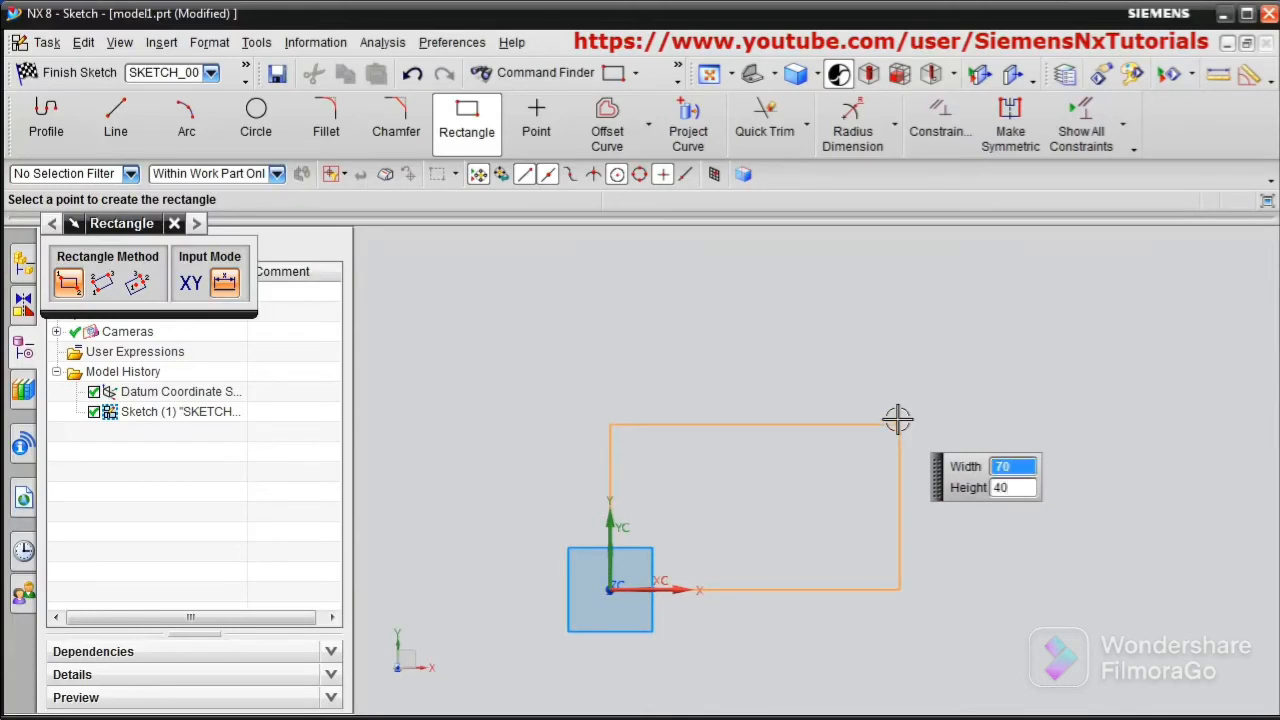
pyautogui.click(897, 419)
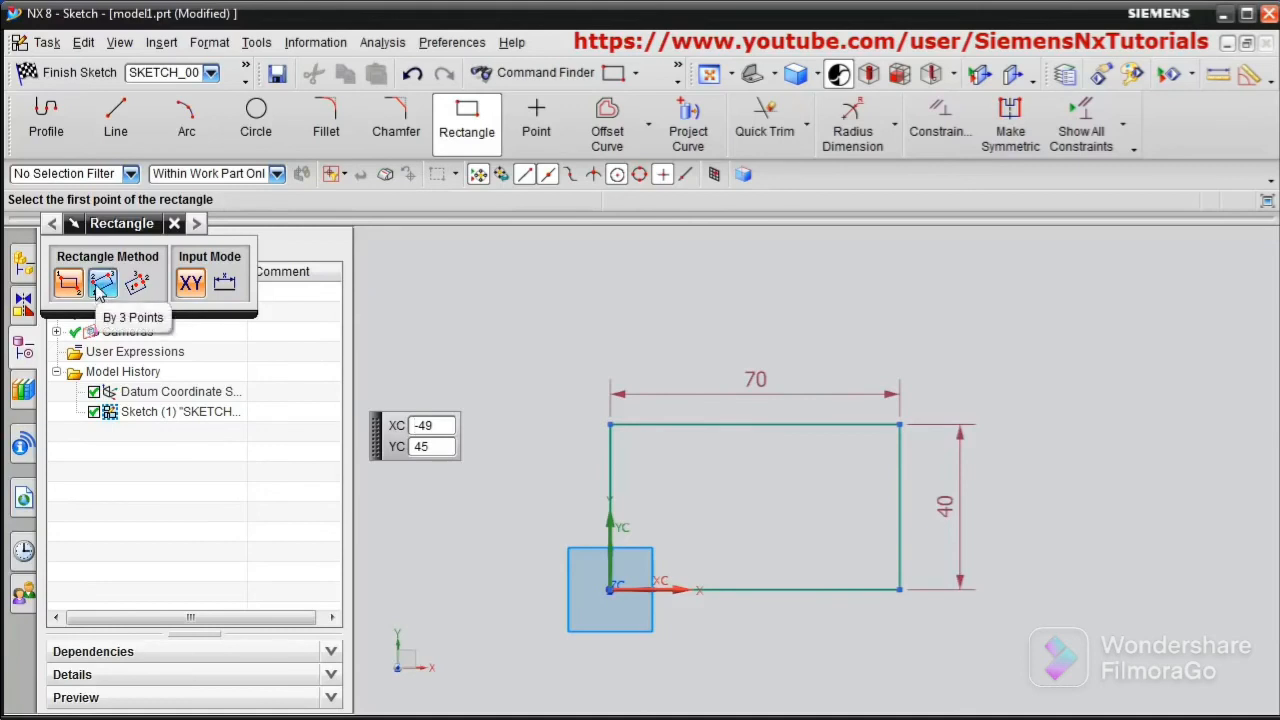
pyautogui.hotkey('ctrl', 'z')
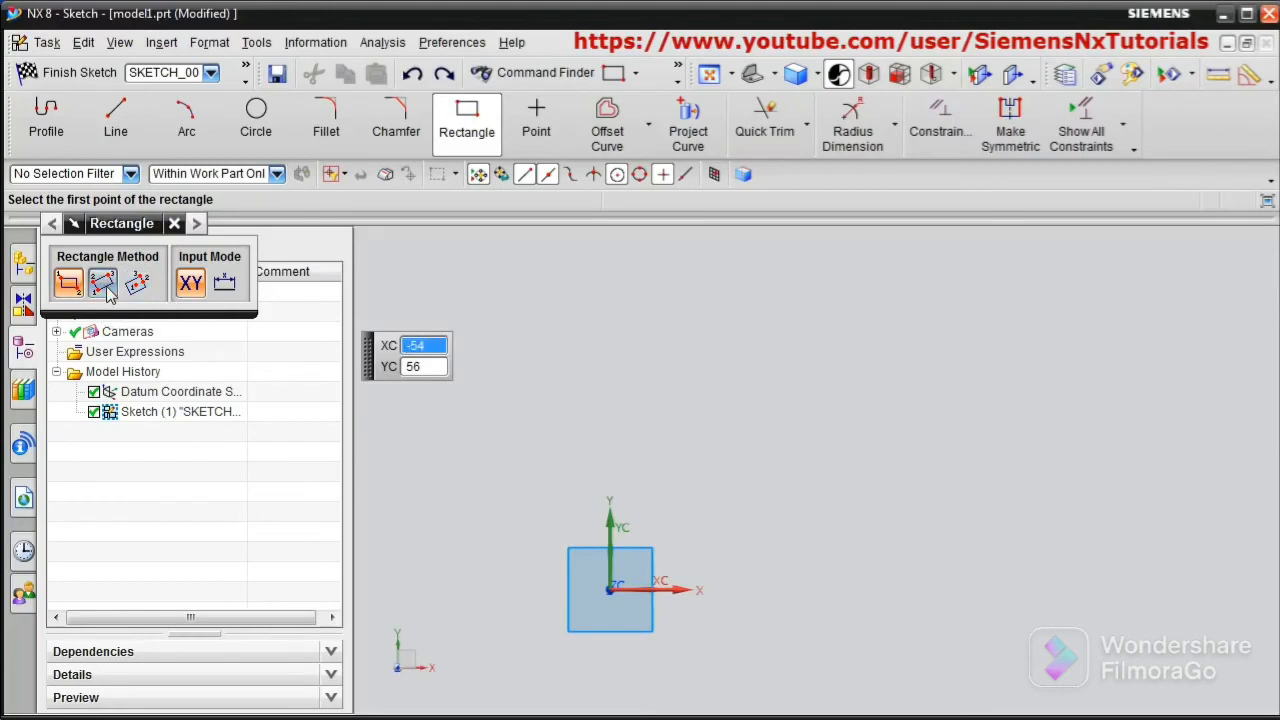
# Draw a tilted Rectangle By 3 Points from the origin, first side about 47 mm at 117° and second about 82.4 mm, and undo it
pyautogui.click(611, 587)
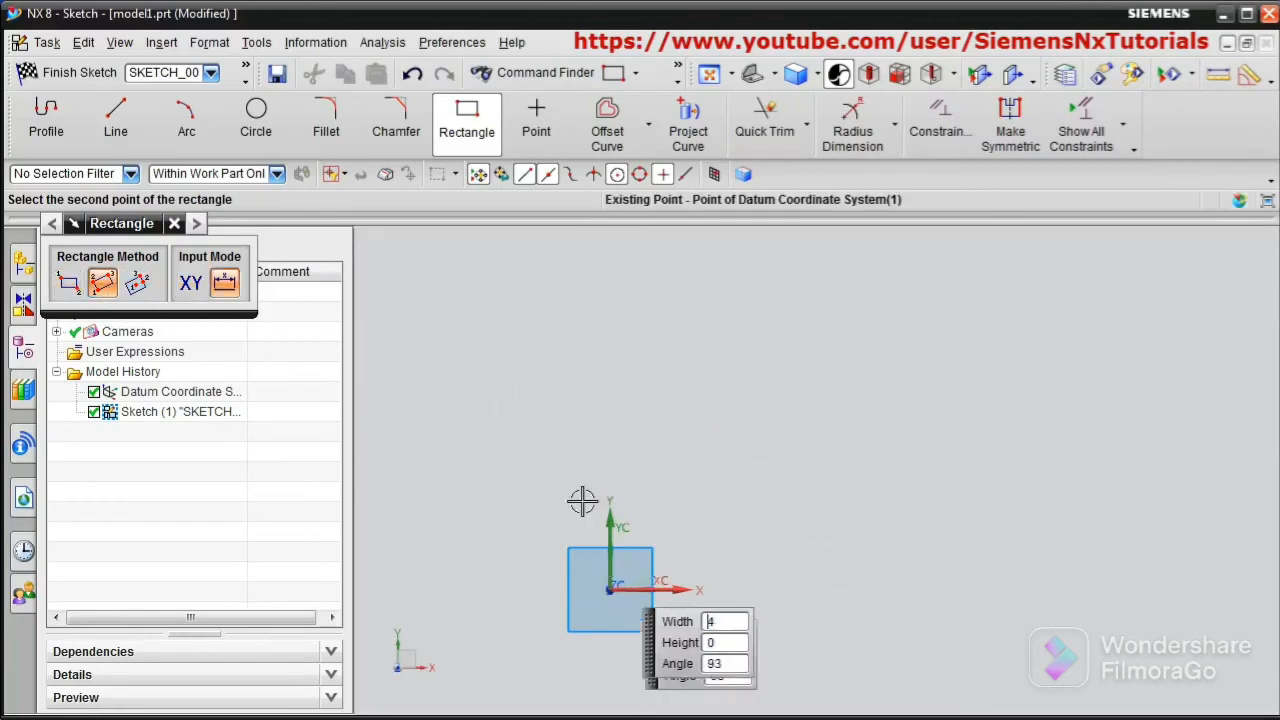
pyautogui.click(521, 418)
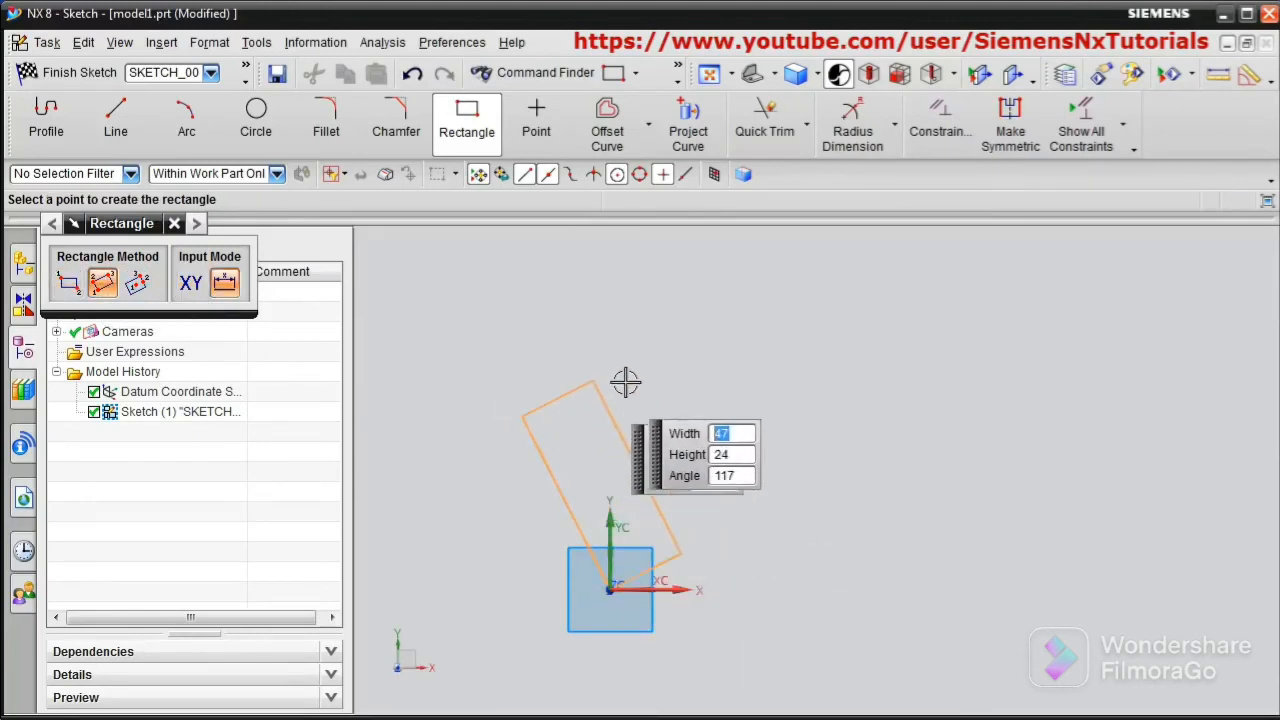
pyautogui.click(851, 313)
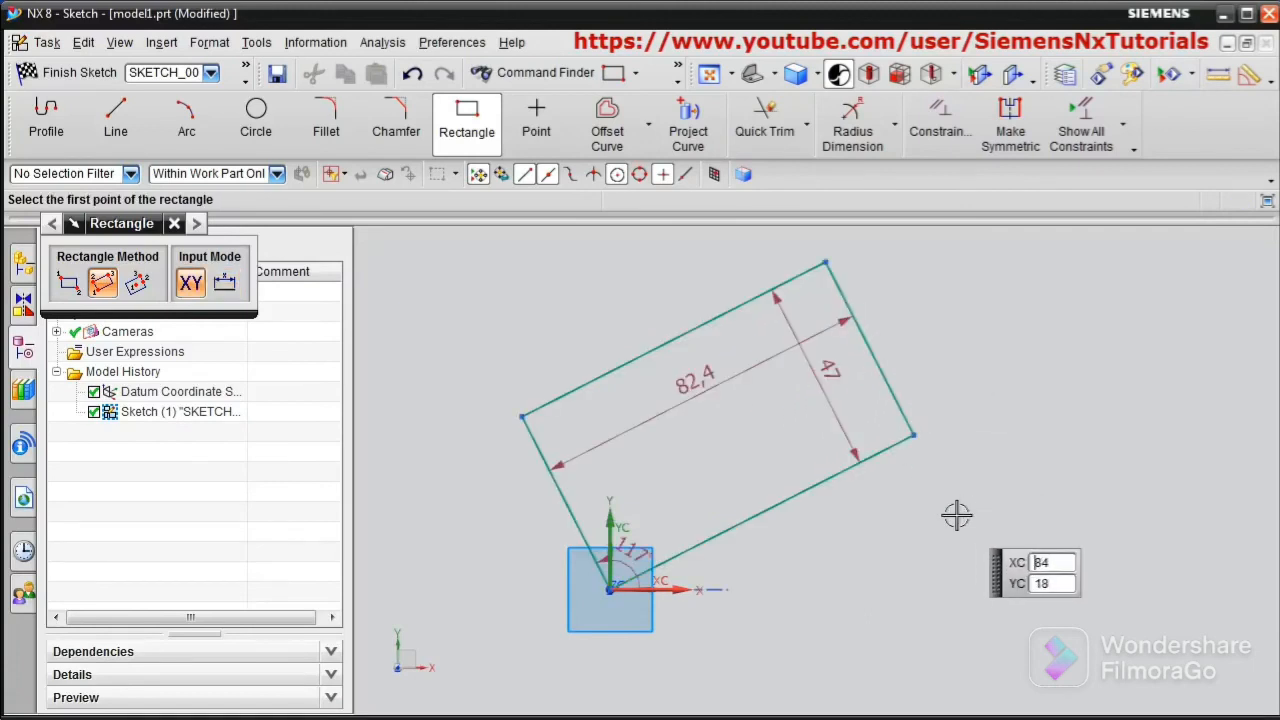
pyautogui.hotkey('ctrl', 'z')
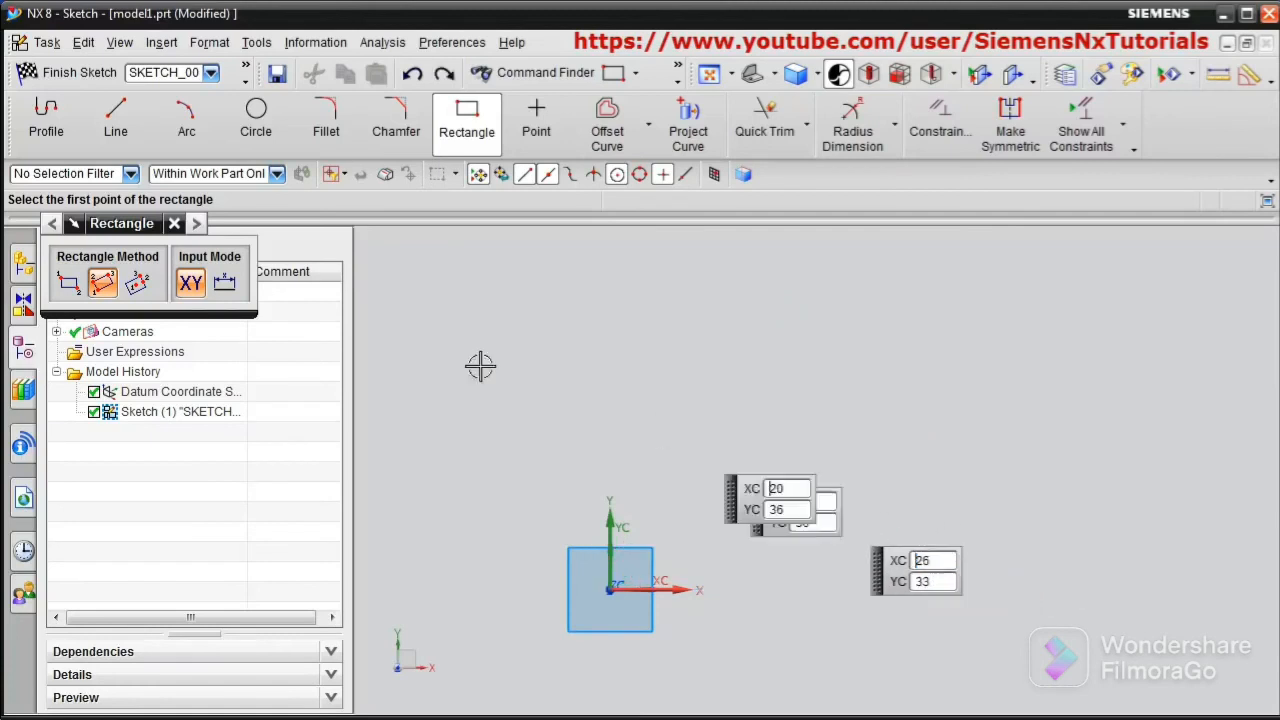
# Draw a Rectangle From Center on the origin, about 102 mm wide and 54.6 mm high, and undo it
pyautogui.click(137, 285)
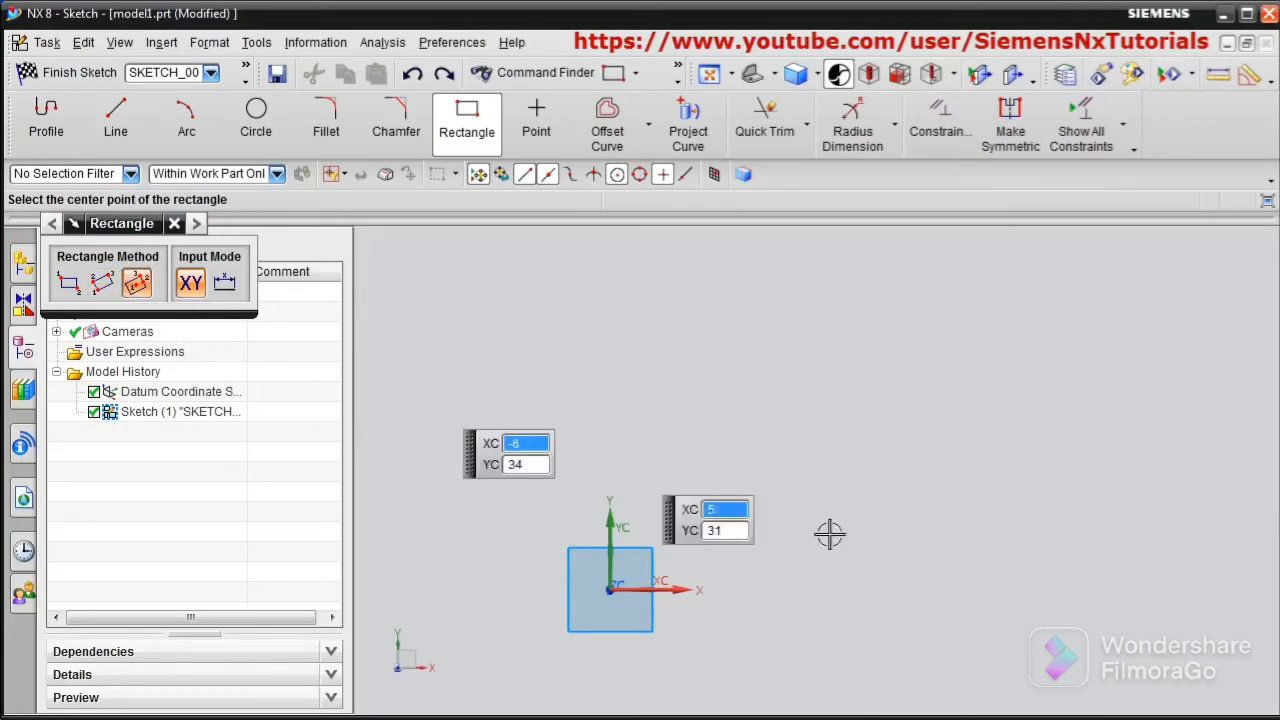
pyautogui.click(609, 590)
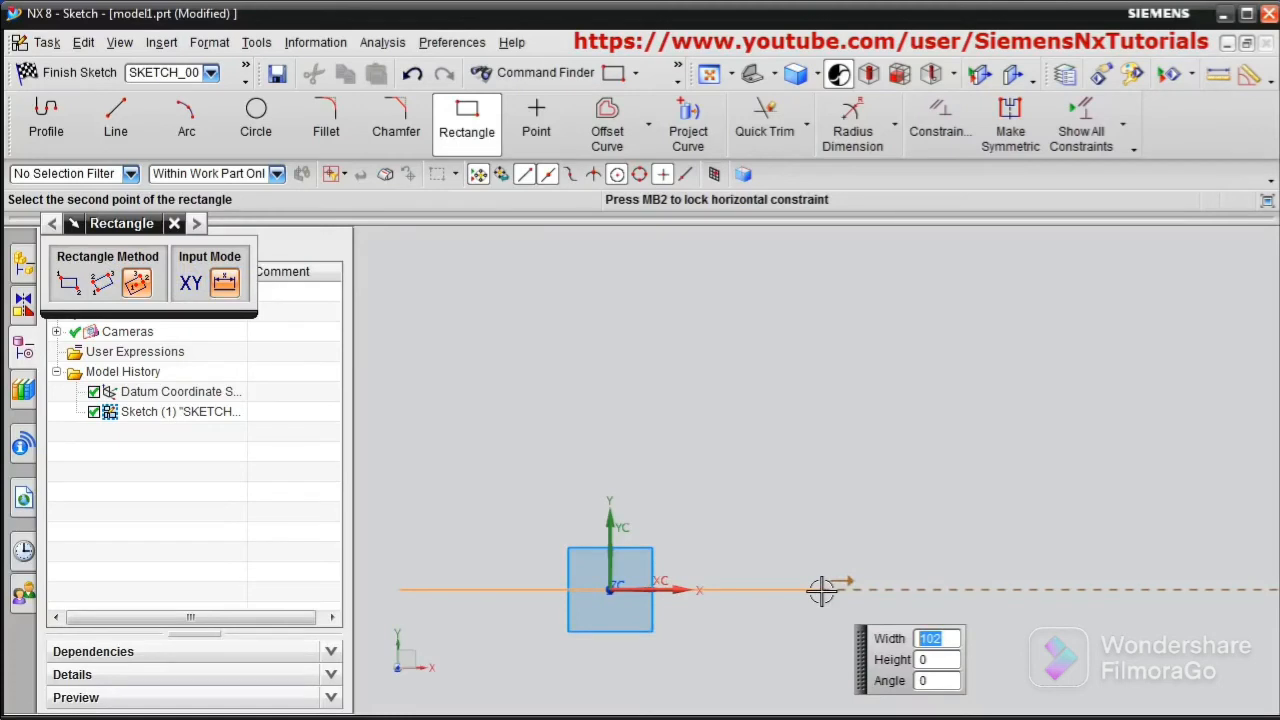
pyautogui.click(815, 477)
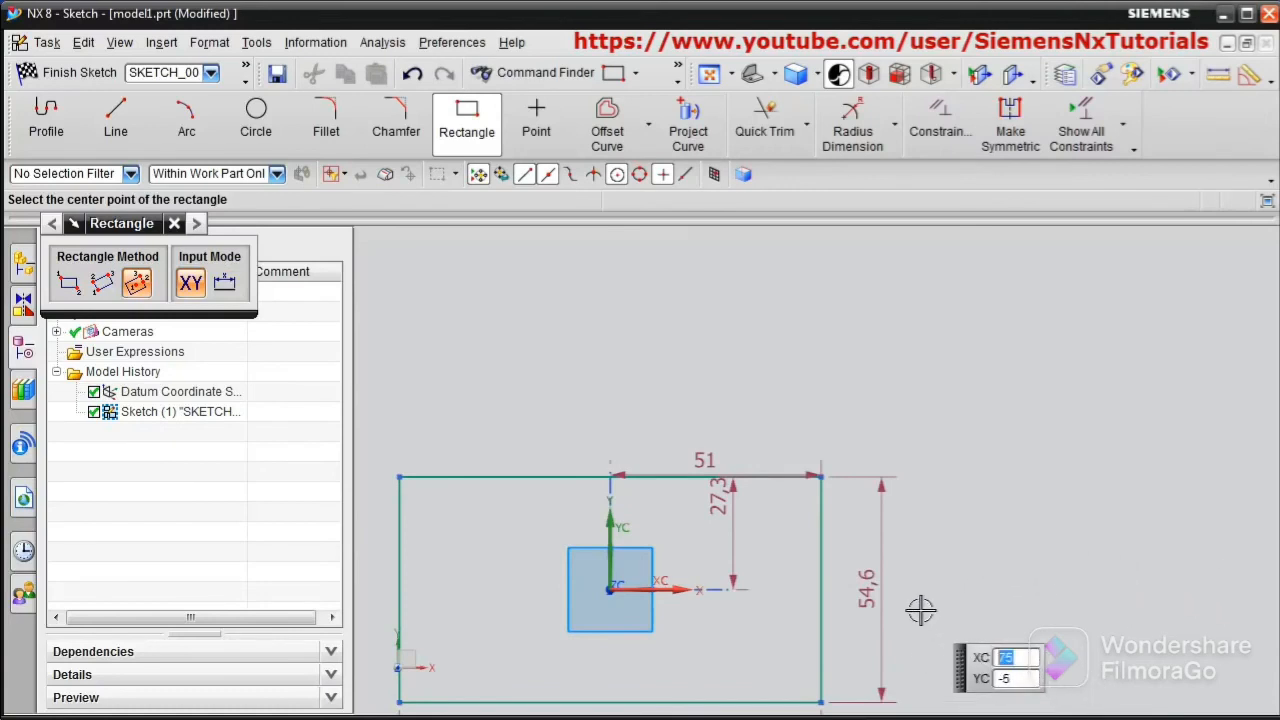
pyautogui.click(710, 75)
pyautogui.scroll(2, 806, 463)
pyautogui.scroll(-3, 805, 465)
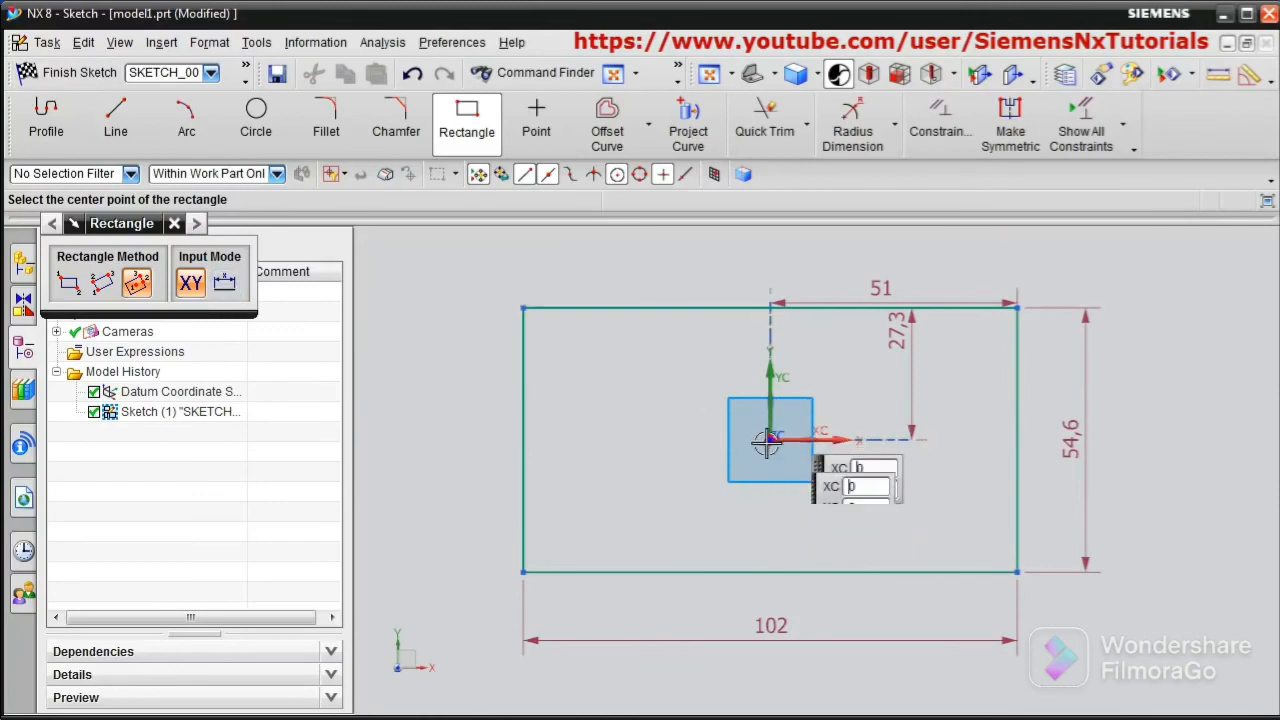
pyautogui.hotkey('ctrl', 'z')
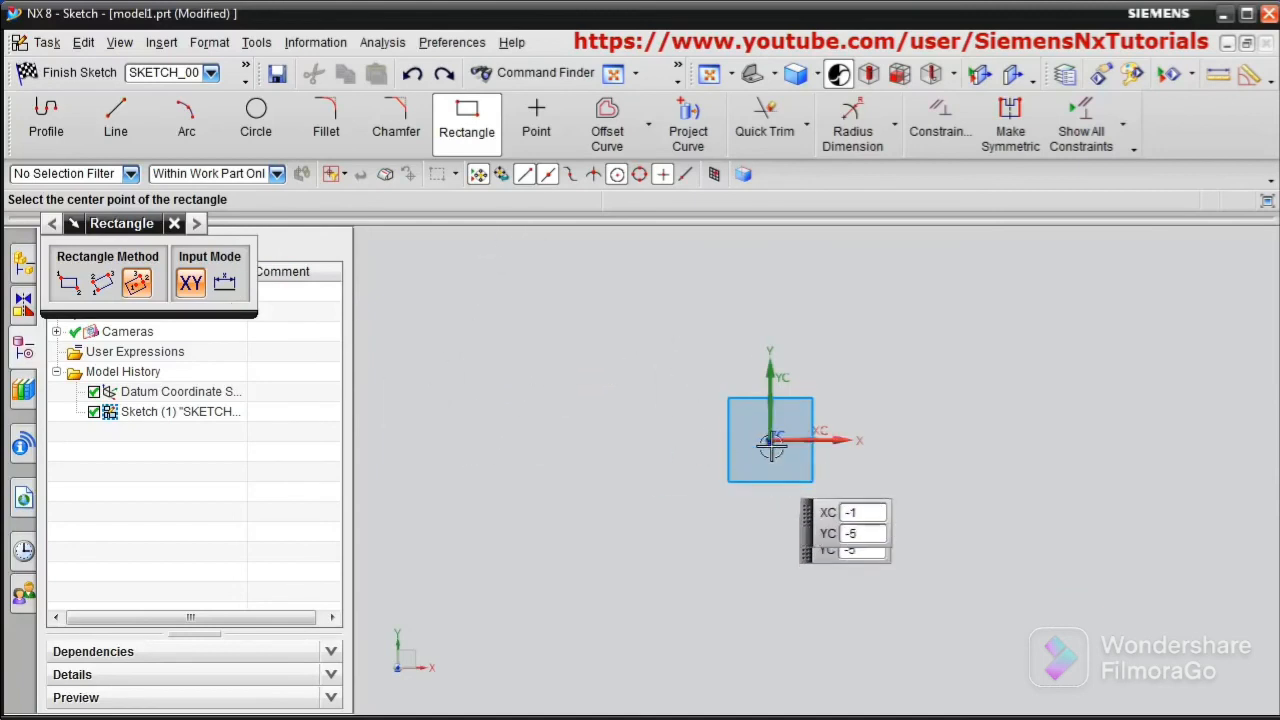
# Draw a Rectangle by 2 Points from the origin, about 75 mm wide and 39 mm high
pyautogui.click(68, 283)
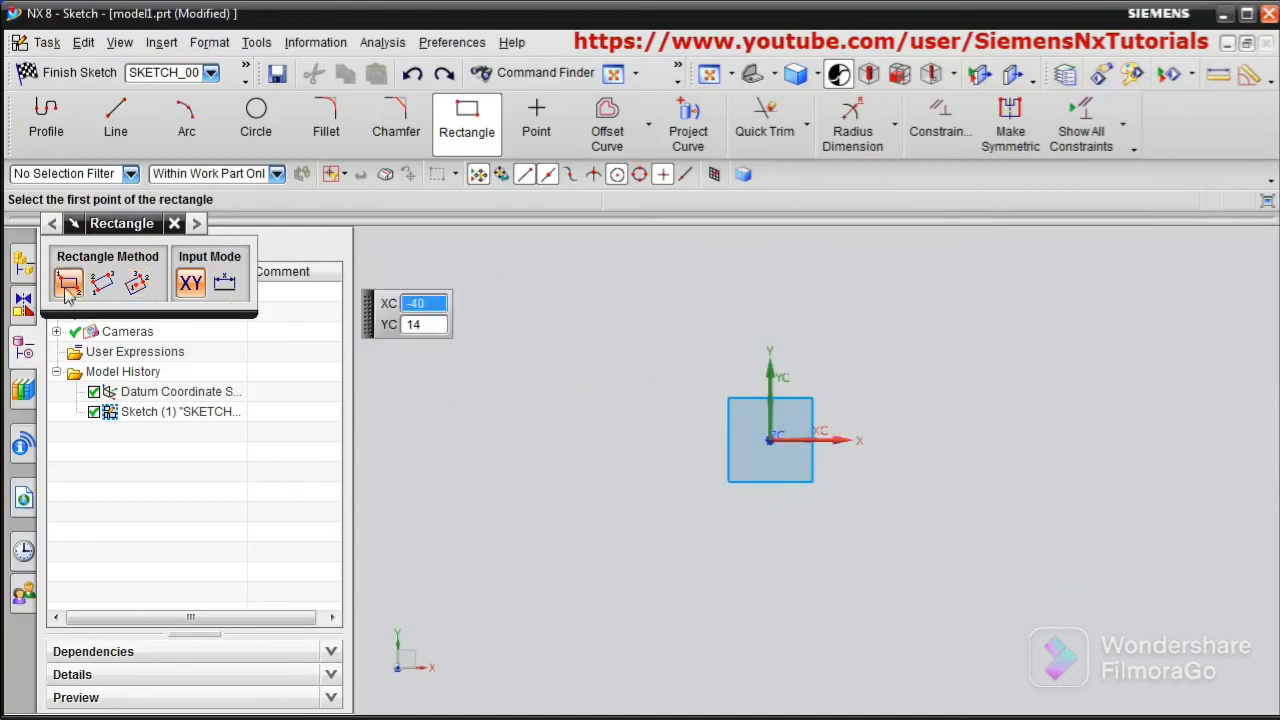
pyautogui.click(766, 438)
pyautogui.click(1133, 253)
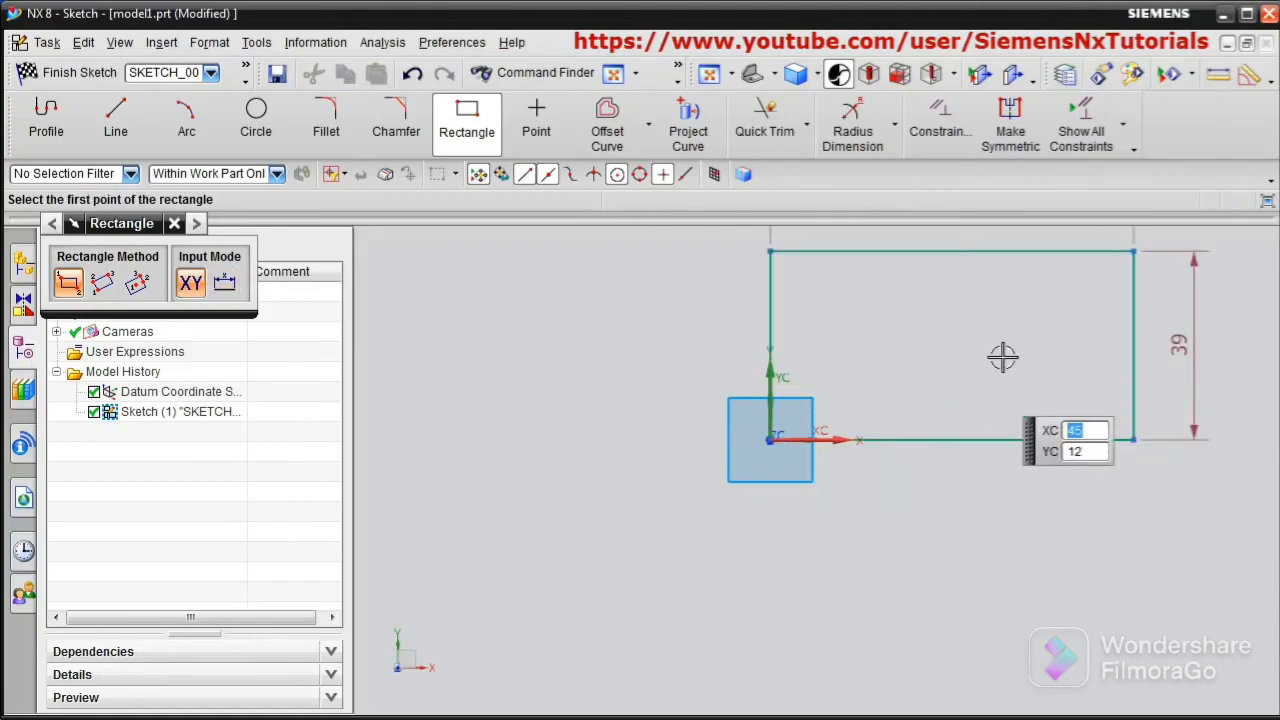
pyautogui.moveTo(1003, 357)
pyautogui.keyDown('shift'); pyautogui.mouseDown(button='middle')
pyautogui.moveTo(960, 440)
pyautogui.moveTo(717, 554)
pyautogui.moveTo(767, 592)
pyautogui.mouseUp(button='middle'); pyautogui.keyUp('shift')
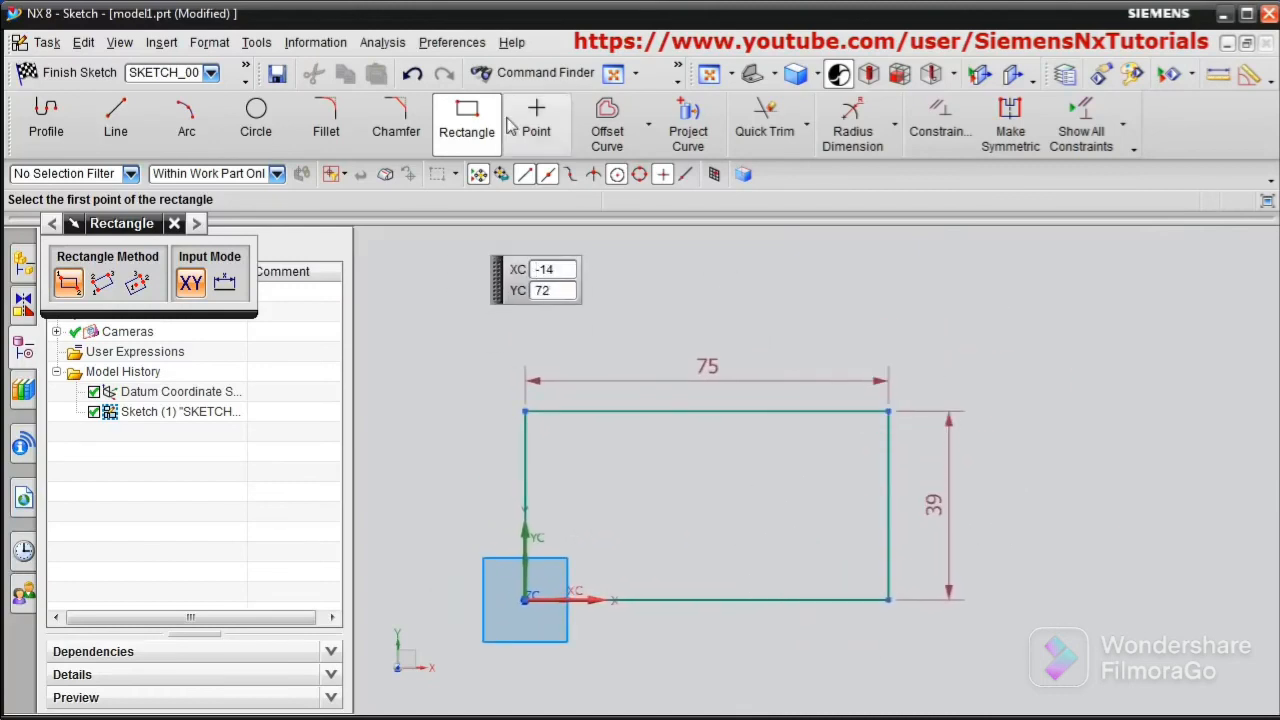
# Fillet the rectangle's upper-left corner with a 20 mm radius using the Trim method
pyautogui.click(330, 118)
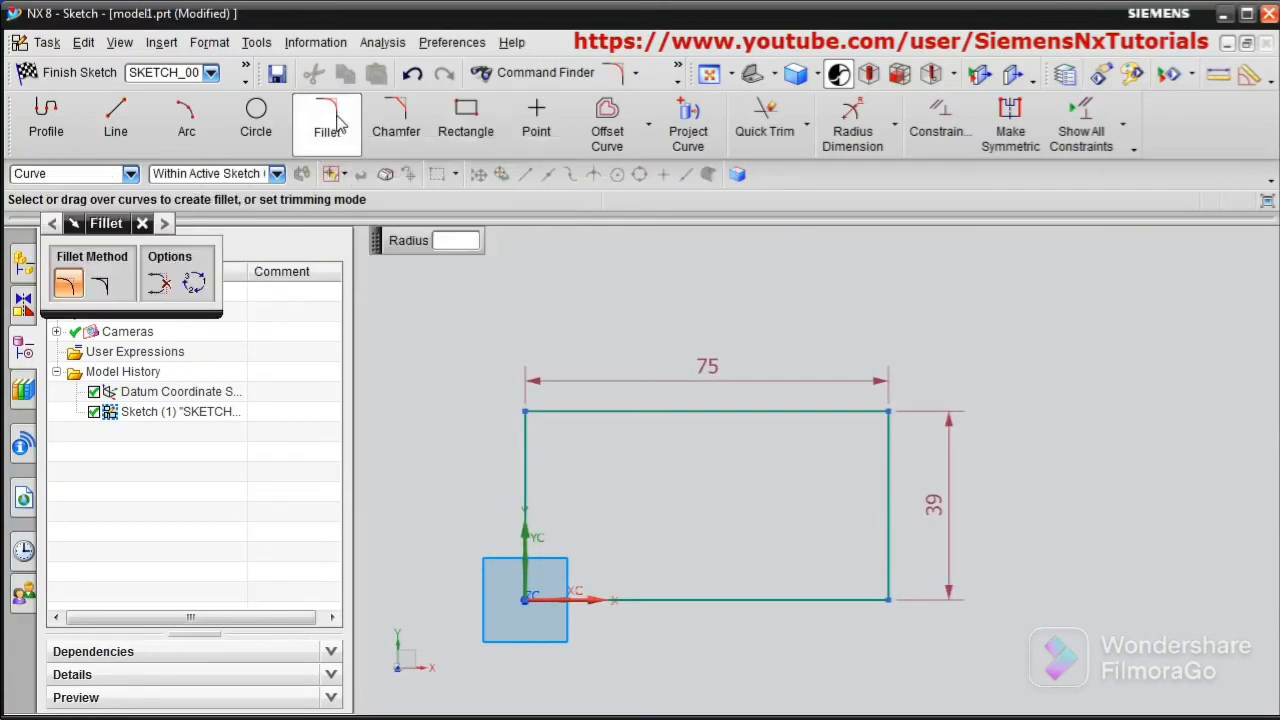
pyautogui.click(523, 463)
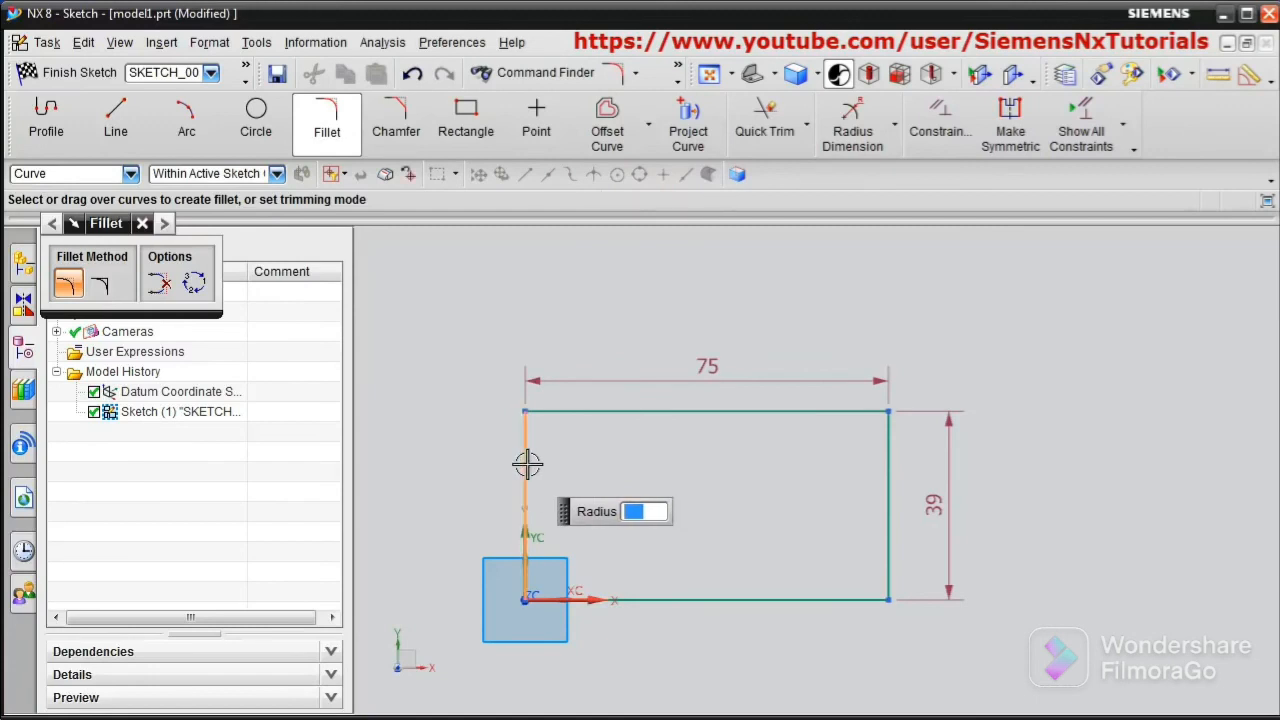
pyautogui.click(573, 411)
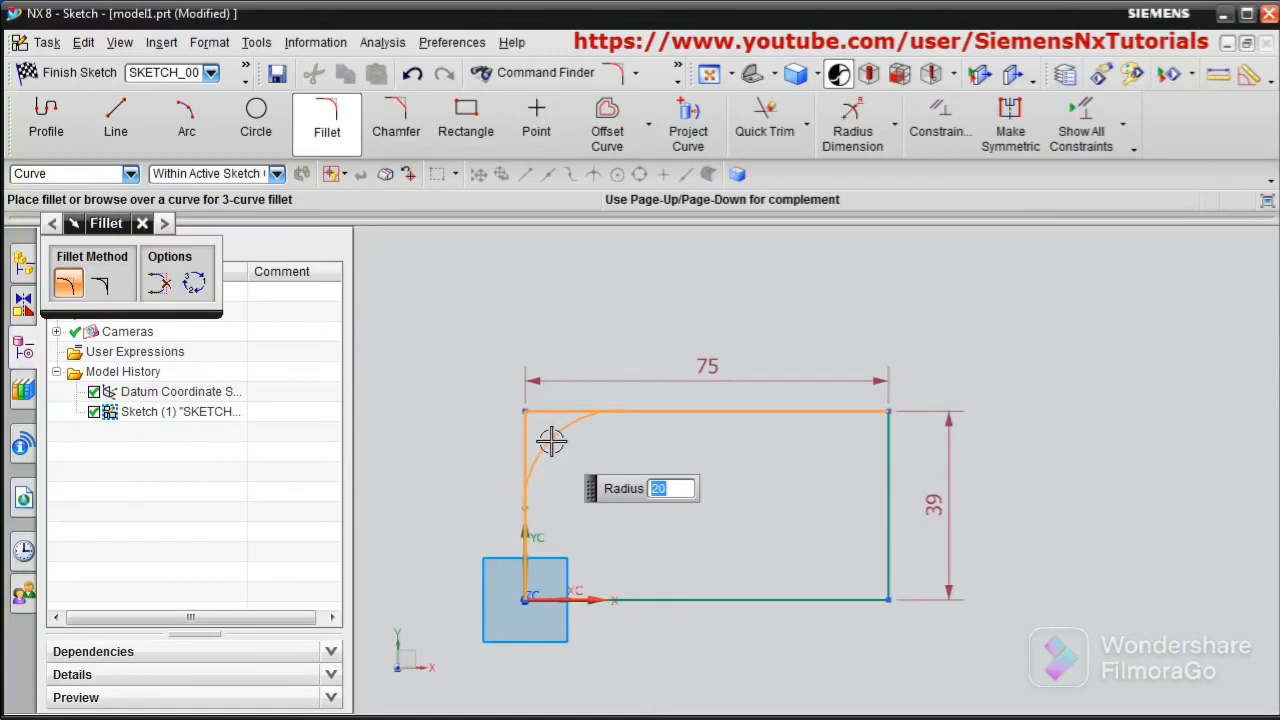
pyautogui.click(551, 441)
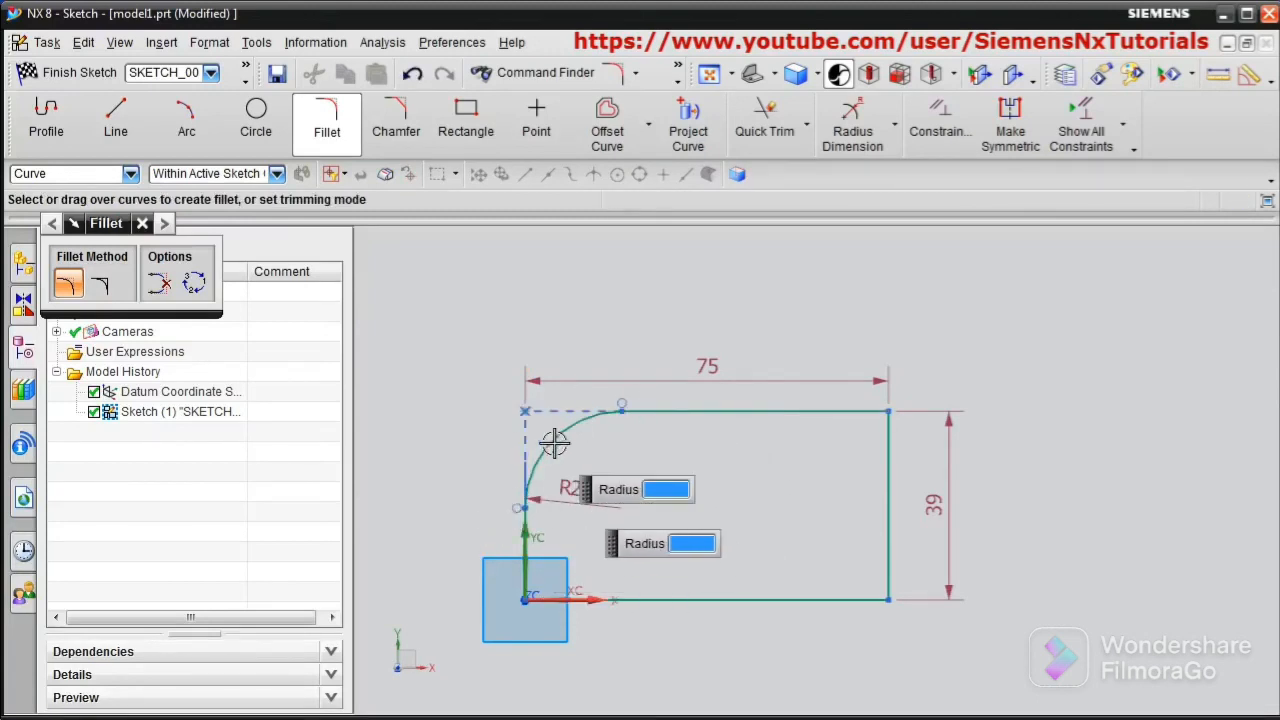
# Try an Untrim fillet with a 20 mm radius at the rectangle's lower-right corner
pyautogui.click(100, 287)
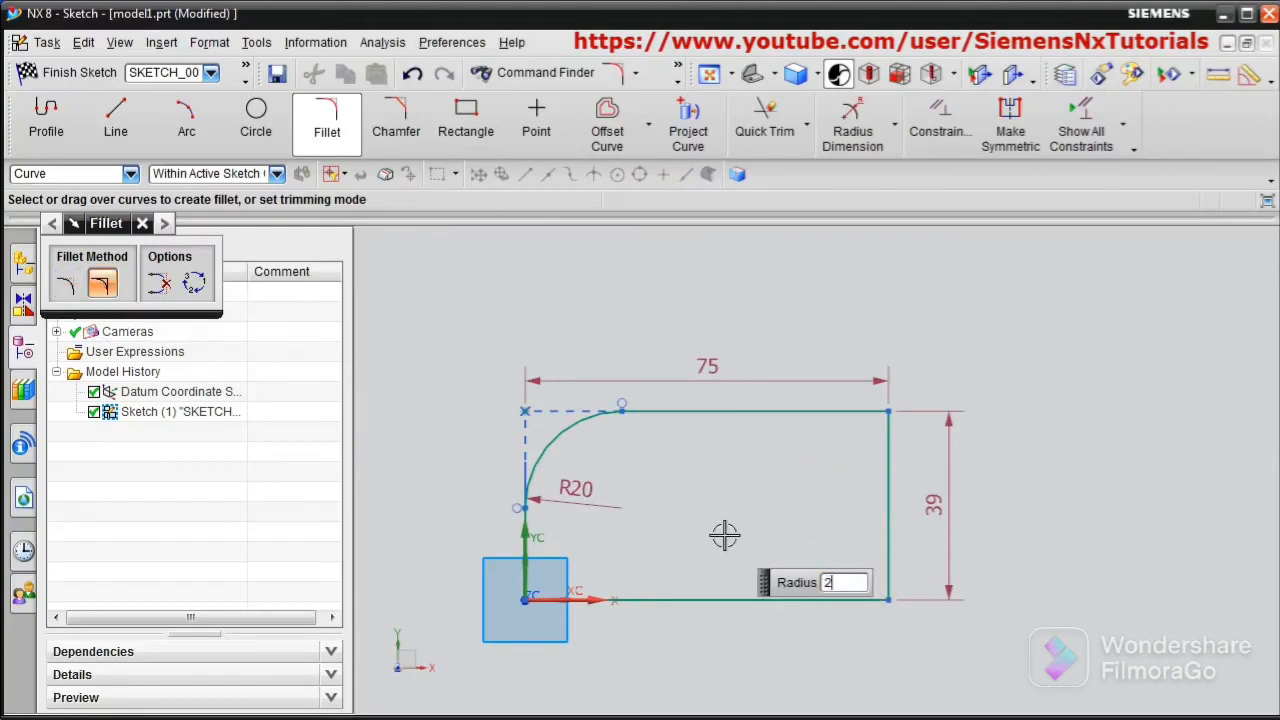
pyautogui.click(793, 598)
pyautogui.click(886, 545)
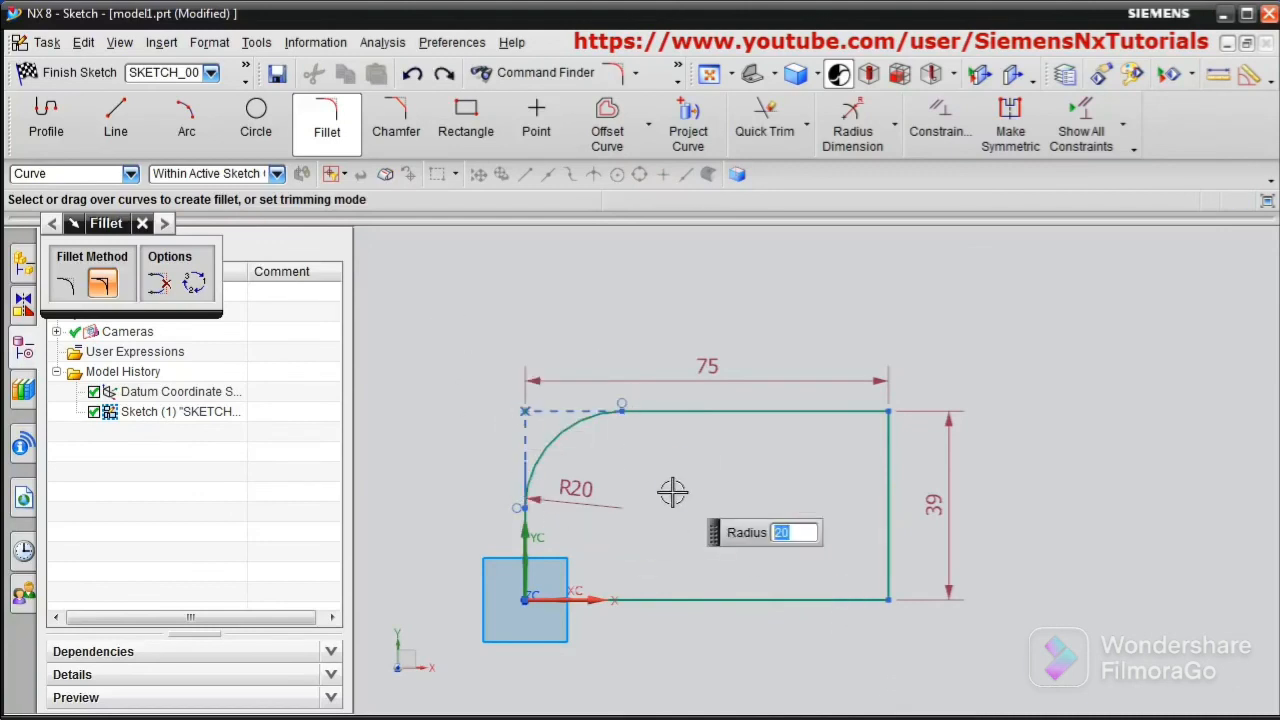
# Chamfer the rectangle's upper-left corner symmetrically at 15 mm, and undo it
pyautogui.click(403, 138)
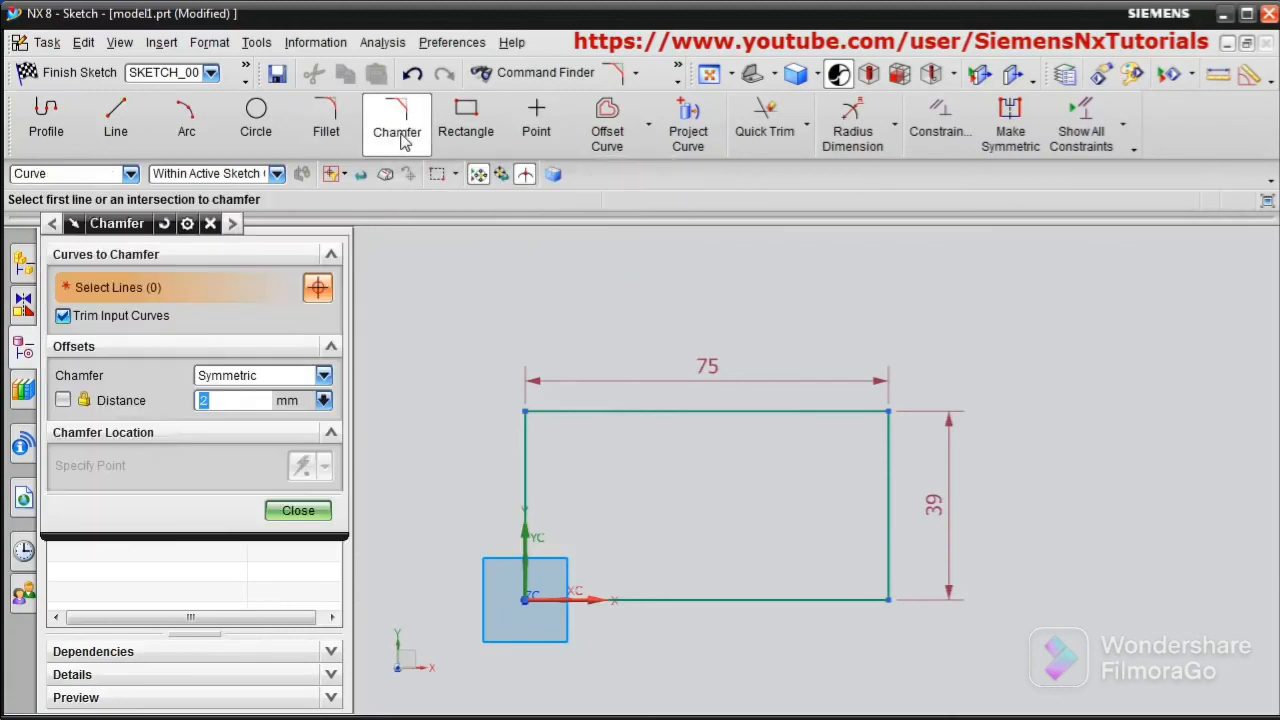
pyautogui.click(524, 466)
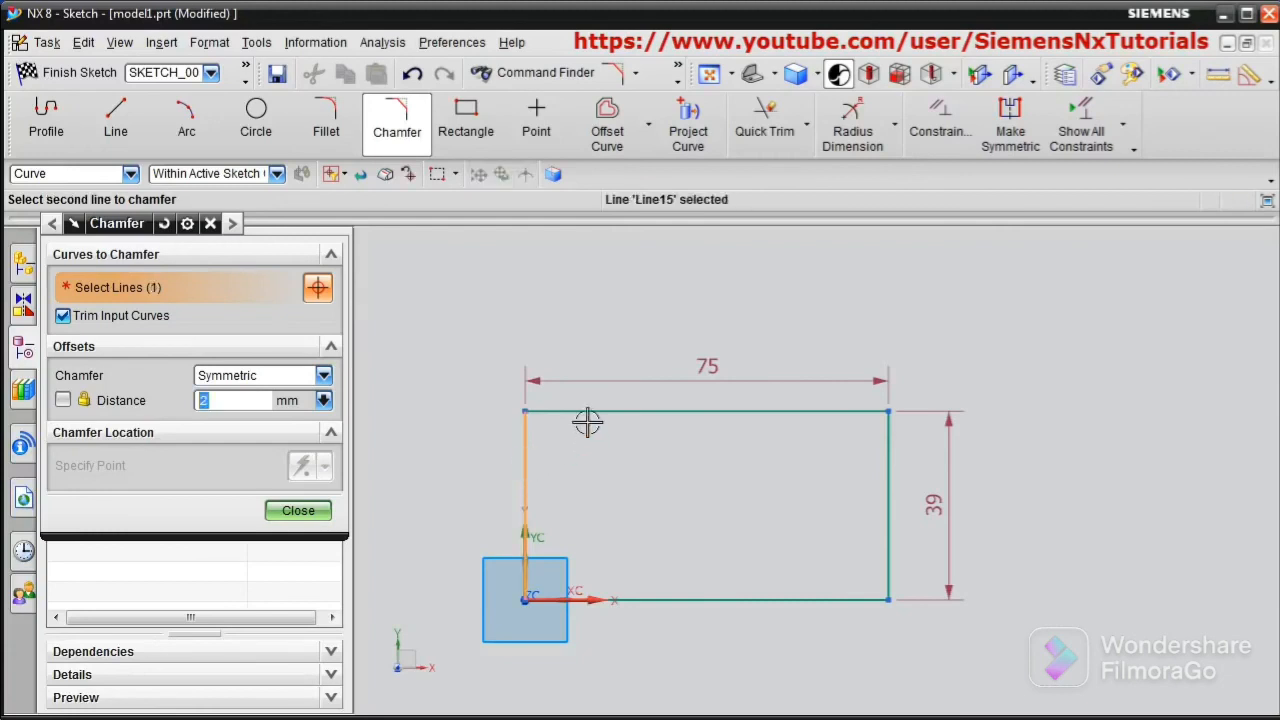
pyautogui.click(581, 412)
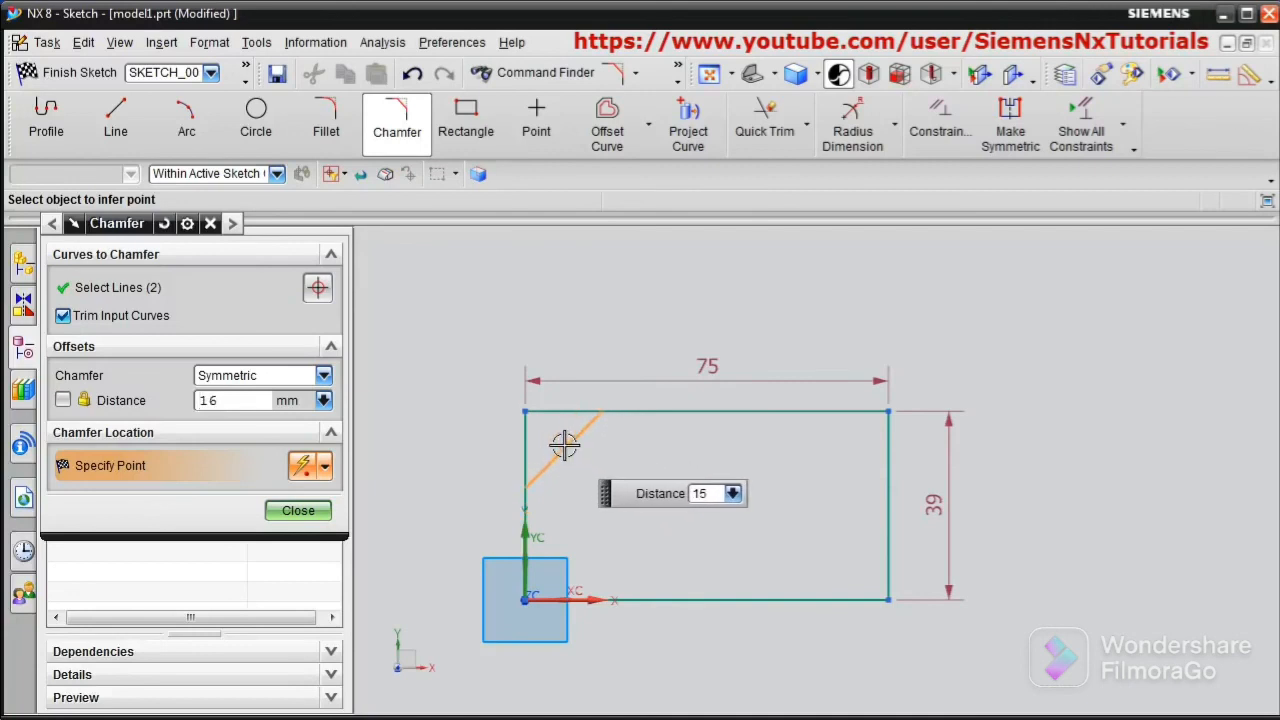
pyautogui.click(563, 445)
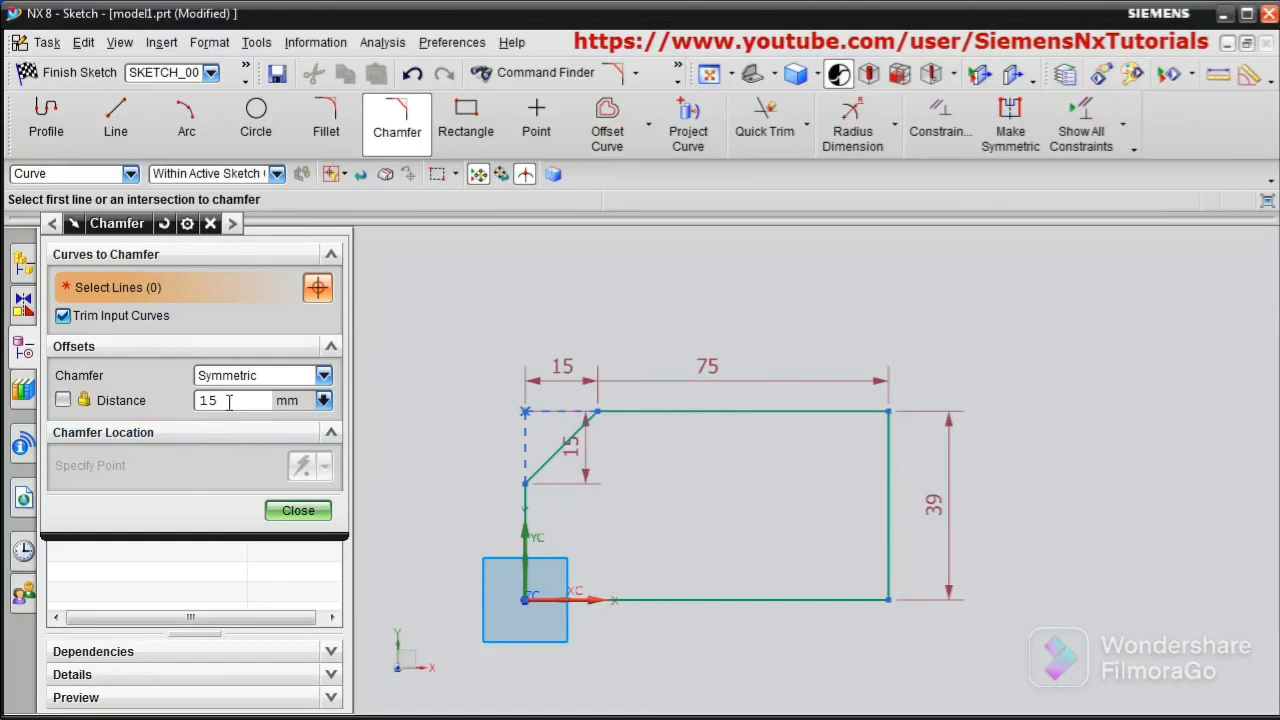
pyautogui.hotkey('ctrl', 'z')
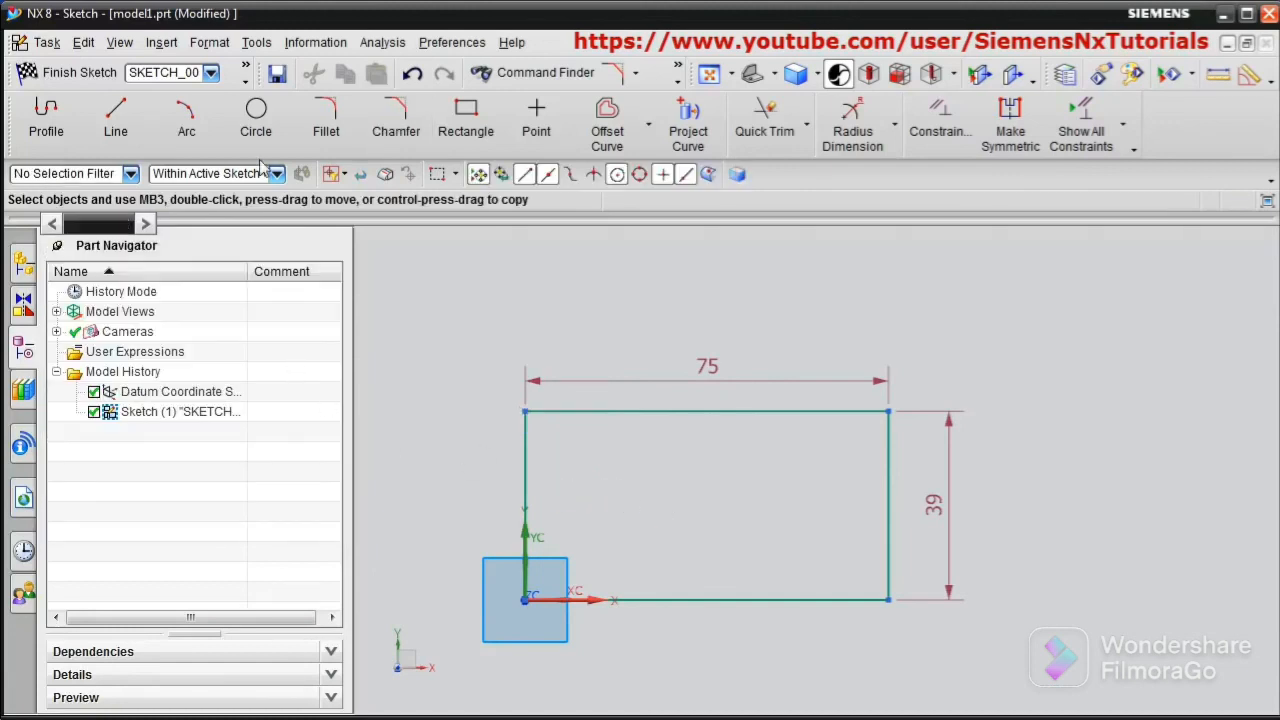
# Chamfer the rectangle's upper-left corner symmetrically with the distance locked at 20 mm
pyautogui.click(396, 120)
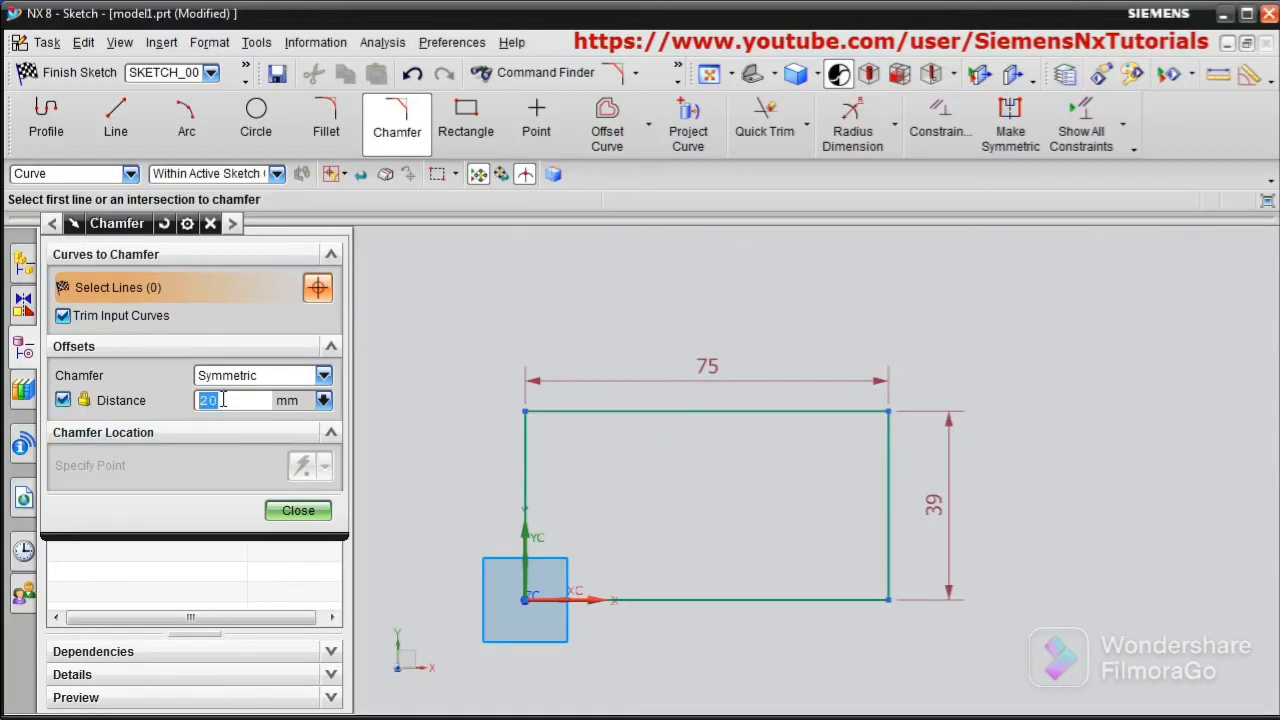
pyautogui.click(528, 460)
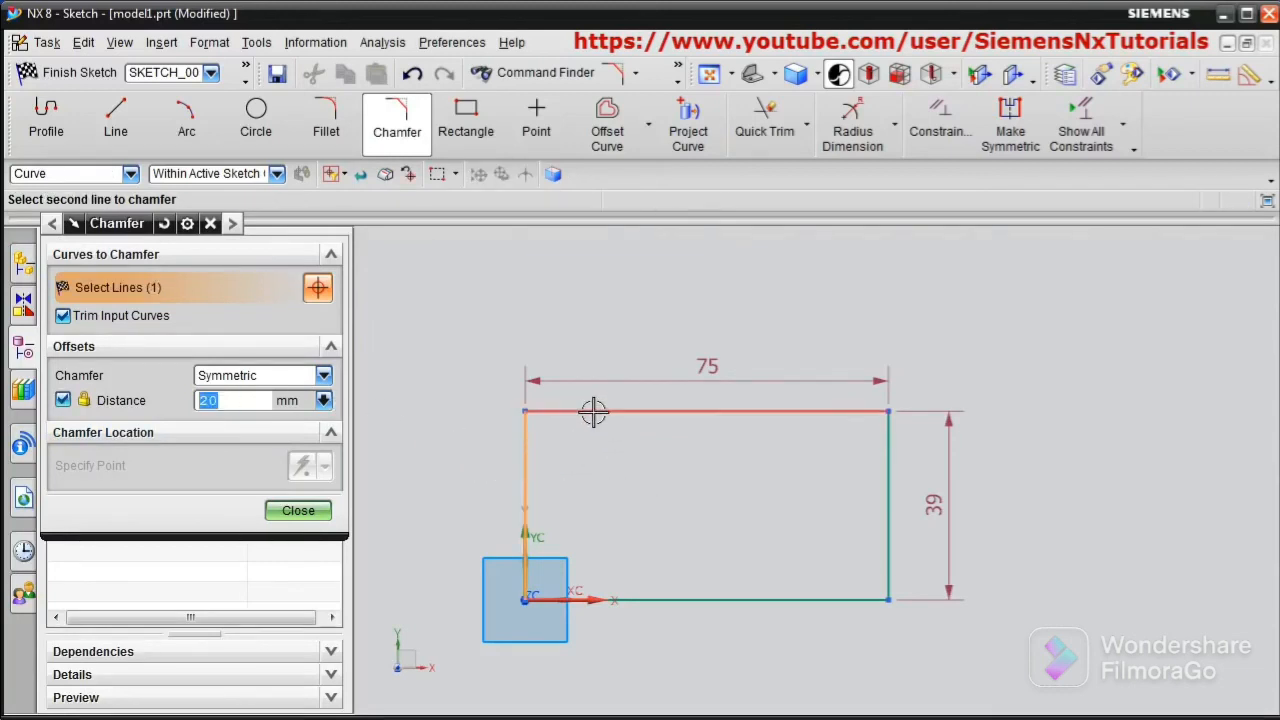
pyautogui.click(591, 409)
pyautogui.click(576, 446)
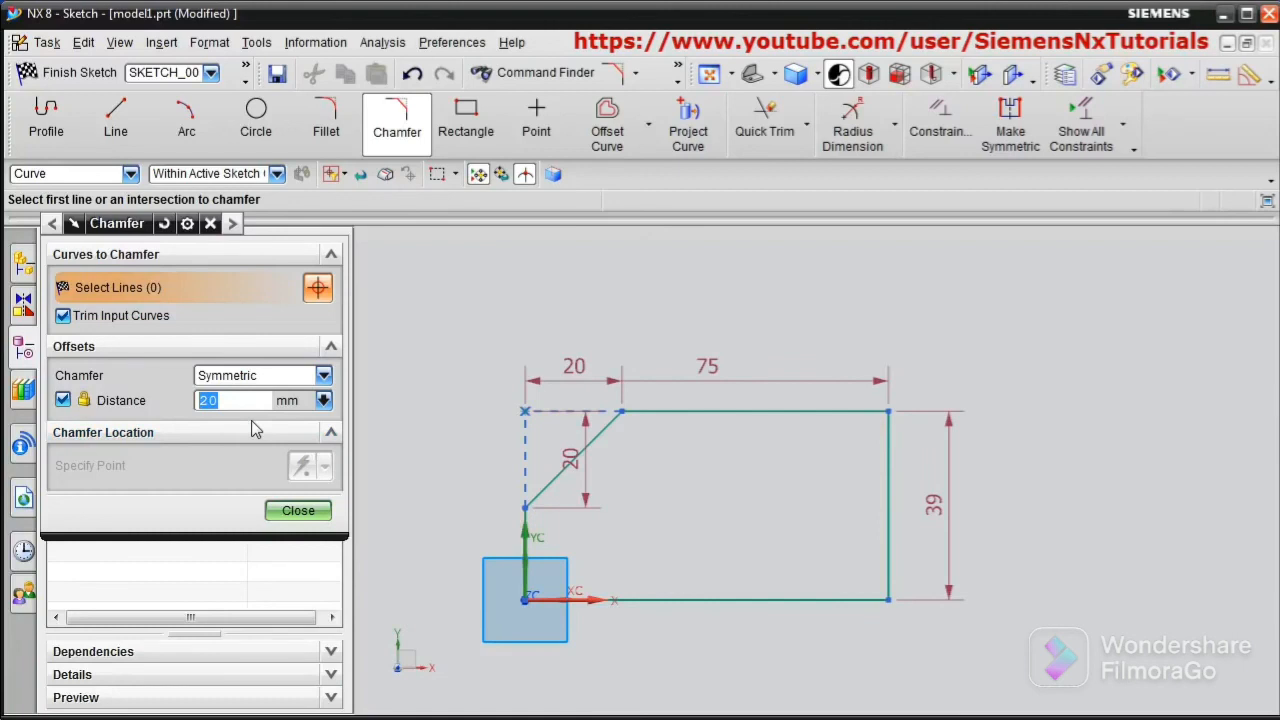
# Chamfer the rectangle's lower-right corner symmetrically at 25 mm, and close the Chamfer command
pyautogui.write('.5')
pyautogui.press('Return')
pyautogui.click(888, 522)
pyautogui.click(801, 599)
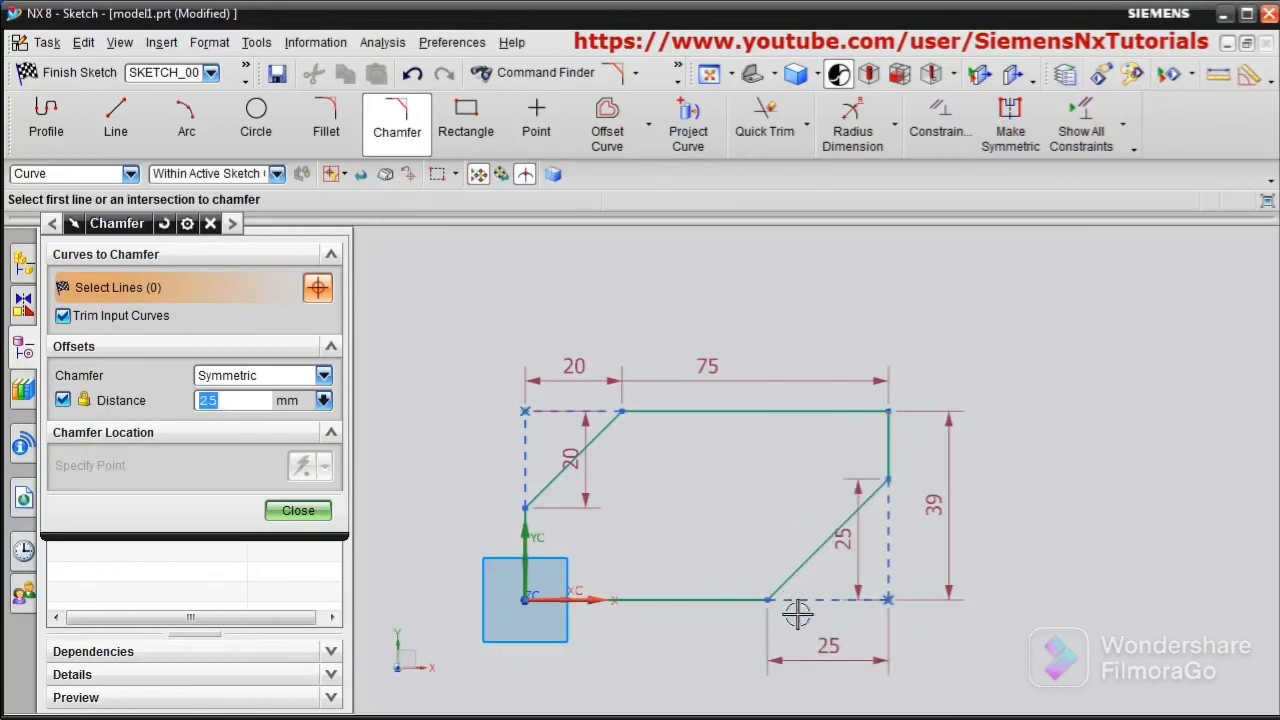
pyautogui.click(298, 510)
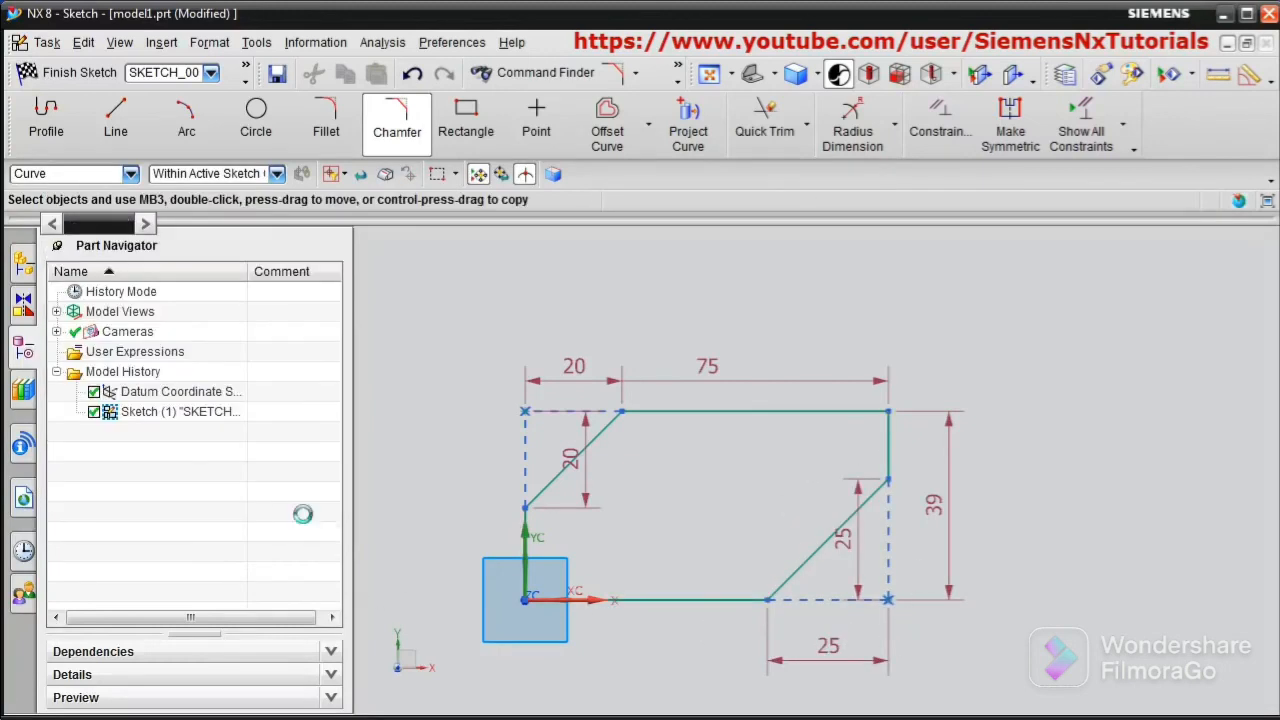
# Undo both chamfers and the rectangle so the sketch is empty
pyautogui.hotkey('ctrl', 'z')
pyautogui.hotkey('ctrl', 'z')
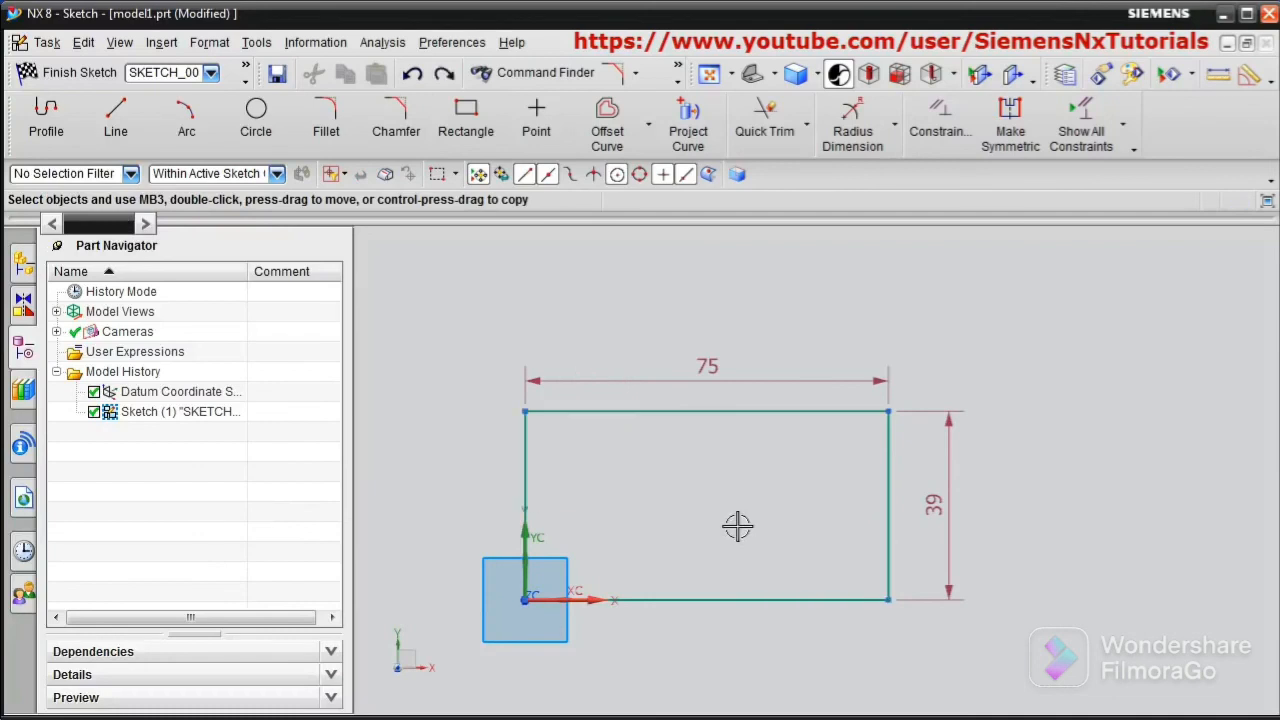
pyautogui.click(412, 76)
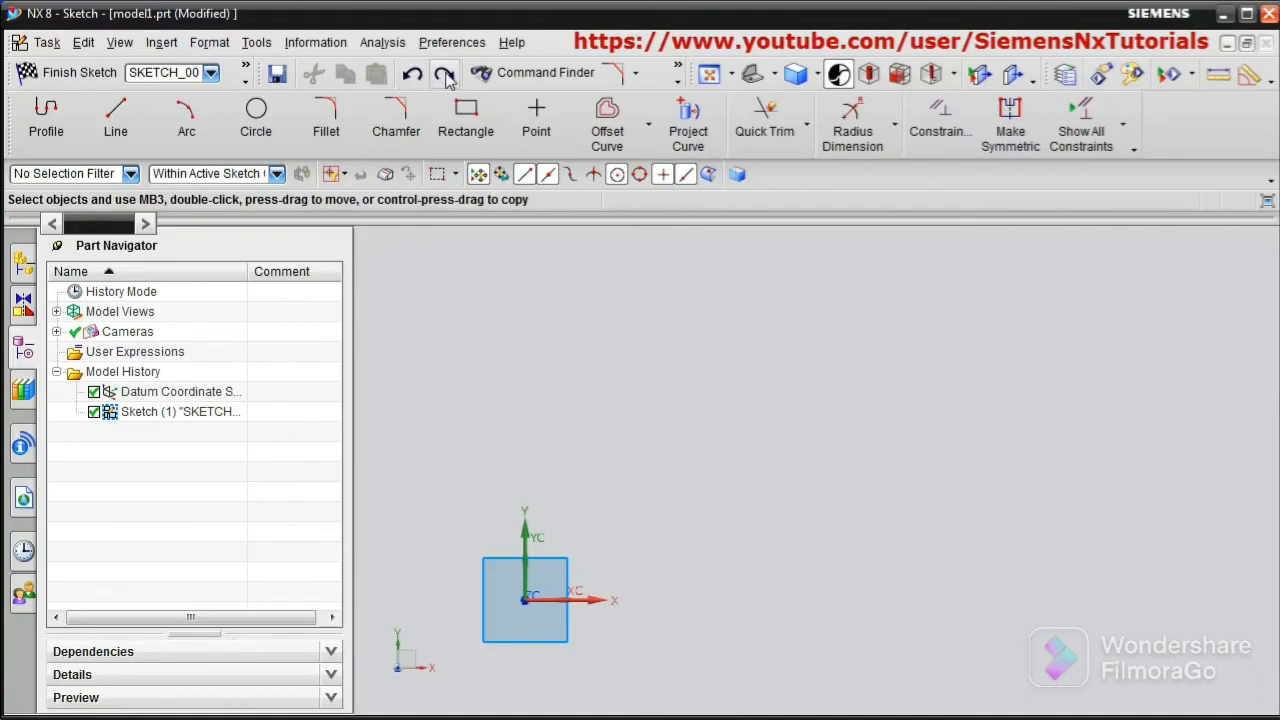
# Redo the rectangle and its upper-left chamfer, and undo both again
pyautogui.click(445, 76)
pyautogui.click(445, 76)
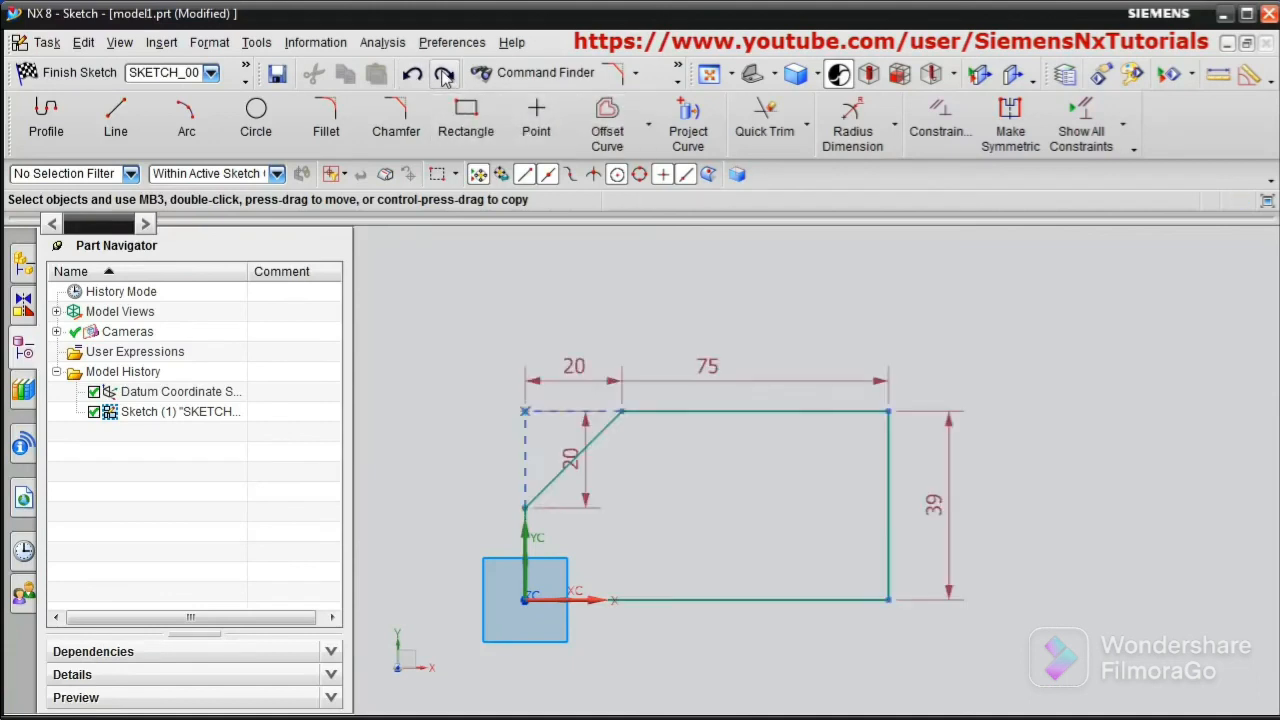
pyautogui.click(412, 76)
pyautogui.click(412, 76)
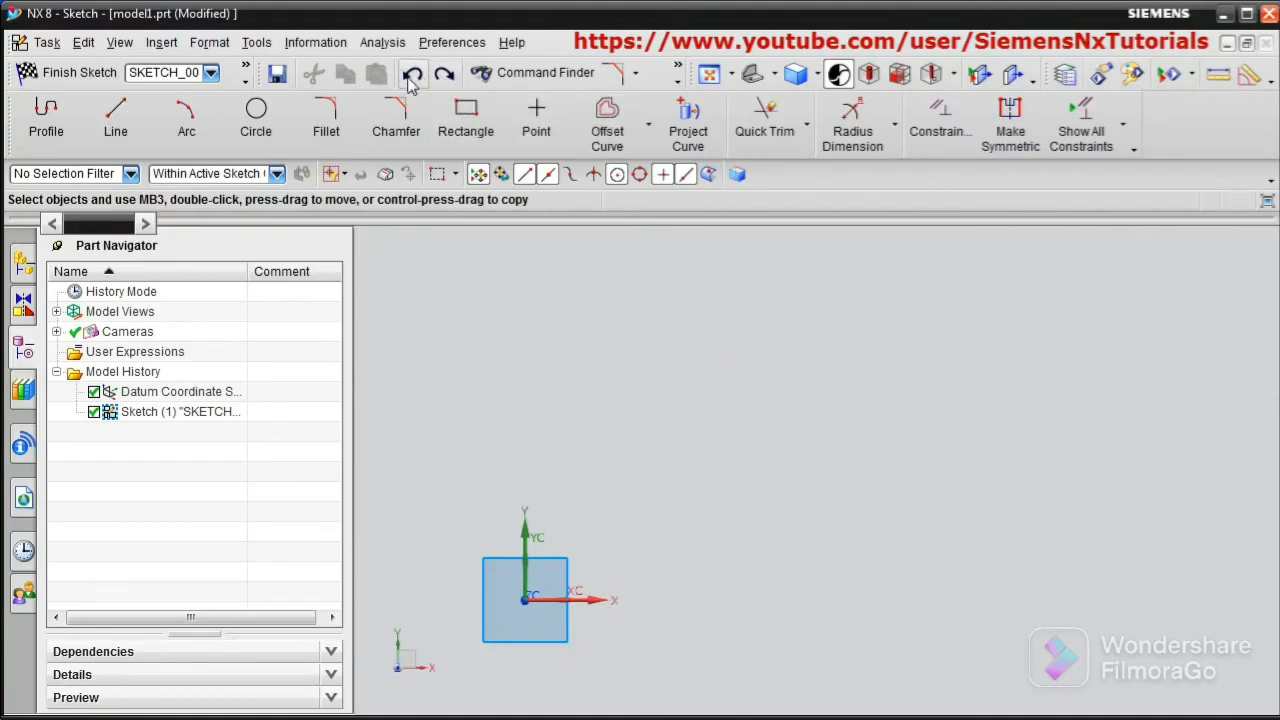